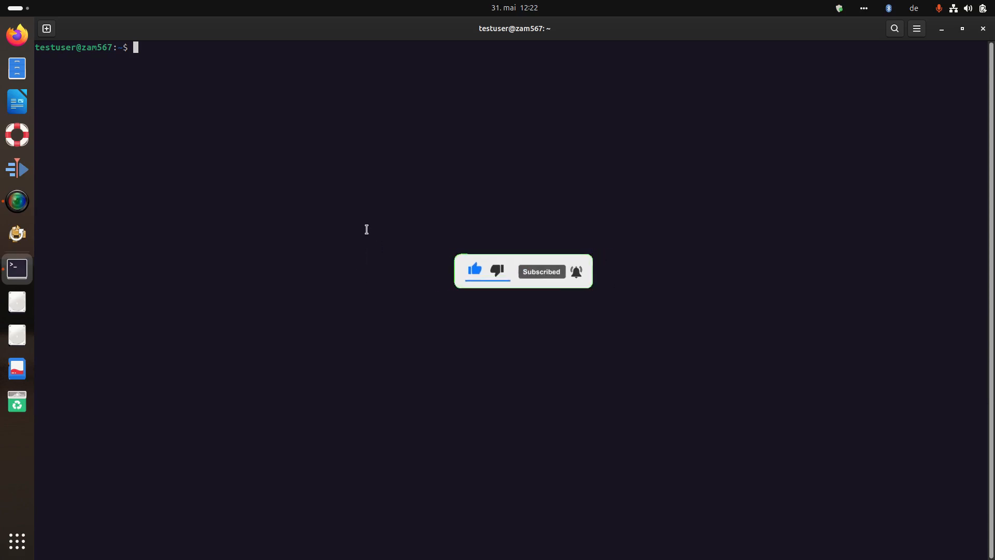
- Change the working directory to Soft/Cube/4.8.2
{"action": "type", "text": "cd S"}
{"action": "key", "text": "Tab"}
{"action": "type", "text": "C"}
{"action": "key", "text": "Tab"}
{"action": "type", "text": "4"}
{"action": "key", "text": "Tab"}
{"action": "type", "text": "2"}
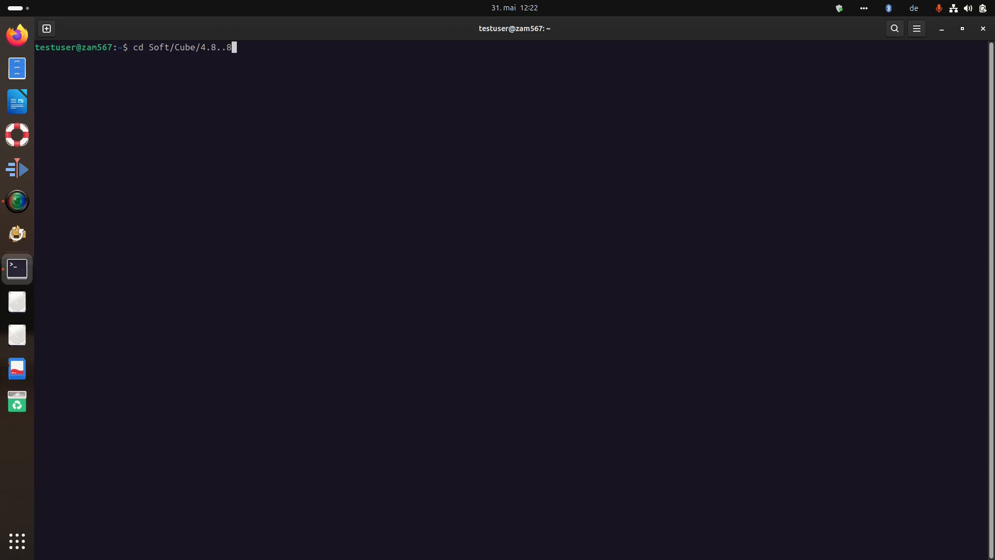
{"action": "key", "text": "Tab"}
{"action": "key", "text": "Return"}
- Launch ./cube from the installation's bin directory and open the recent file scorep_bt-mz_B_8x6_trace/trace.cubex
{"action": "type", "text": "cd b"}
{"action": "key", "text": "Tab"}
{"action": "key", "text": "Return"}
{"action": "type", "text": "./cube"}
{"action": "key", "text": "Return"}
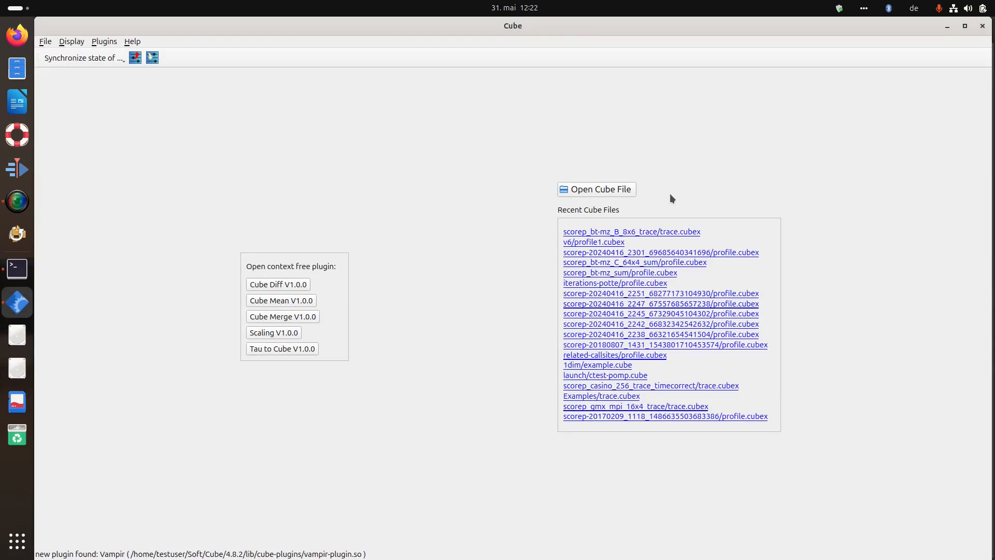
{"action": "left_click", "coordinate": [678, 232]}
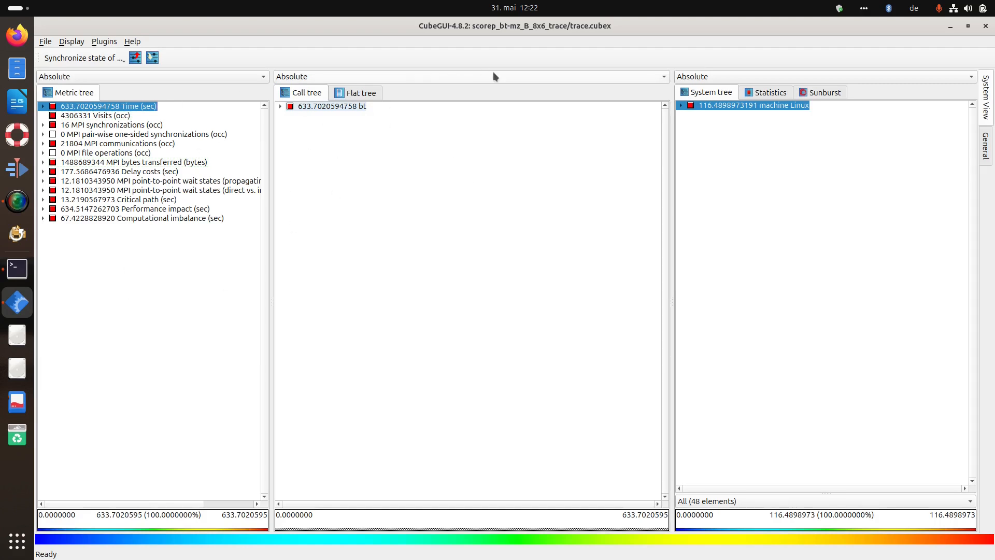
- Examine the children of the bt call path and the Time and Critical path metrics, leaving Time selected and bt collapsed
{"action": "left_click", "coordinate": [280, 106]}
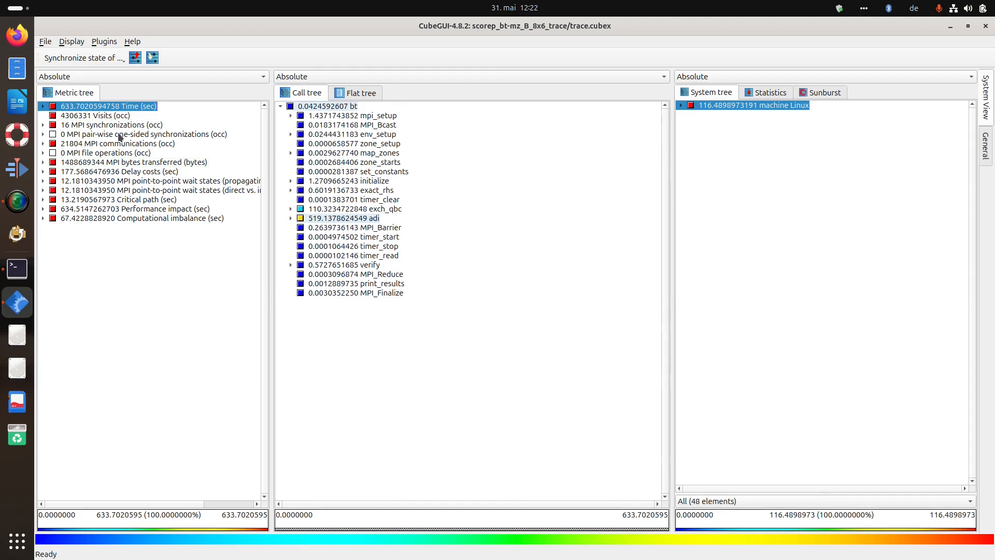
{"action": "left_click", "coordinate": [43, 106]}
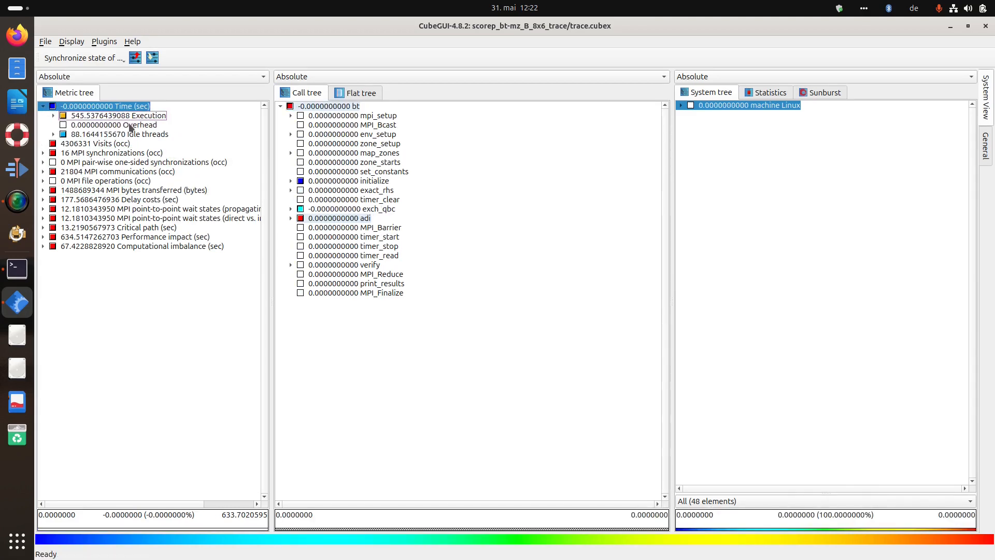
{"action": "left_click", "coordinate": [53, 115]}
{"action": "left_click", "coordinate": [54, 116]}
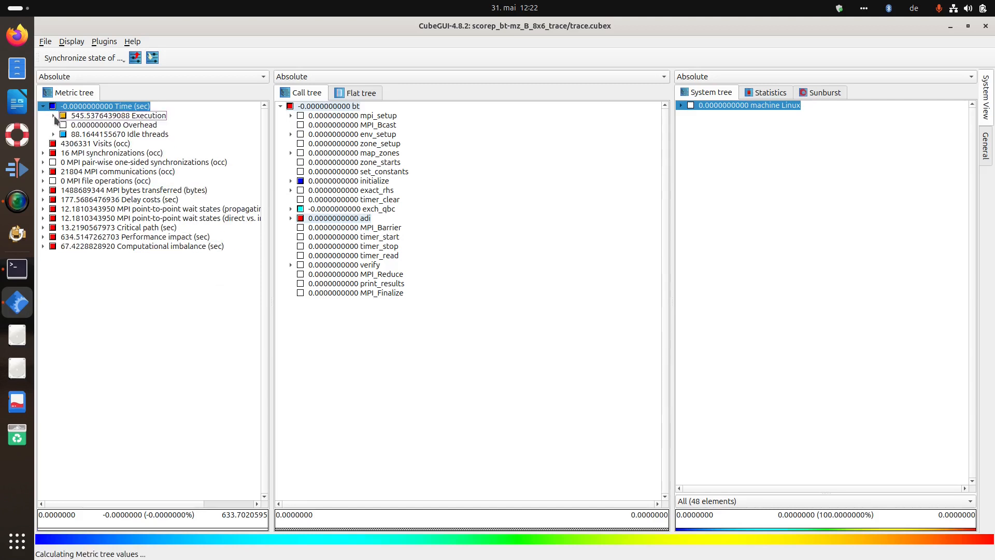
{"action": "left_click", "coordinate": [43, 106]}
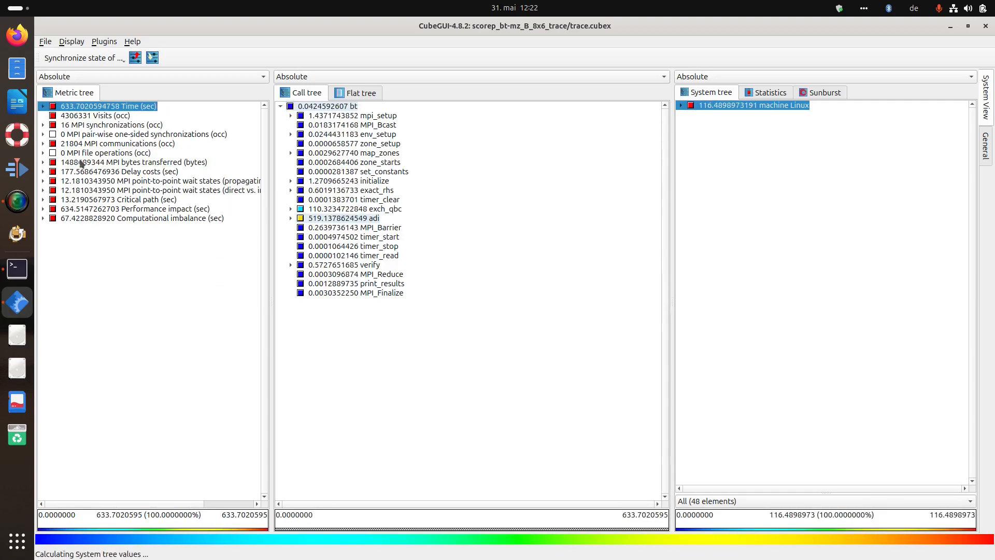
{"action": "left_click", "coordinate": [116, 201]}
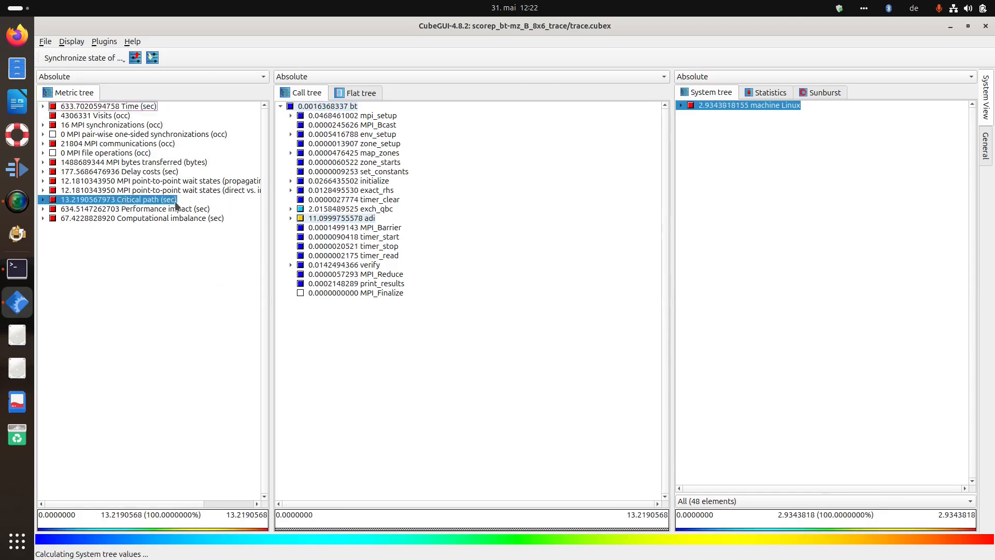
{"action": "left_click", "coordinate": [104, 107]}
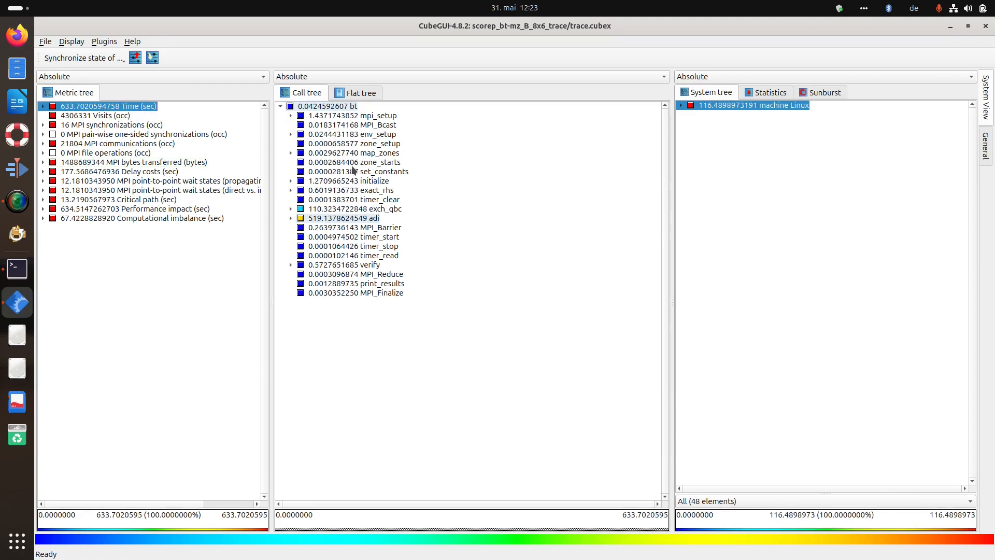
{"action": "left_click", "coordinate": [280, 106]}
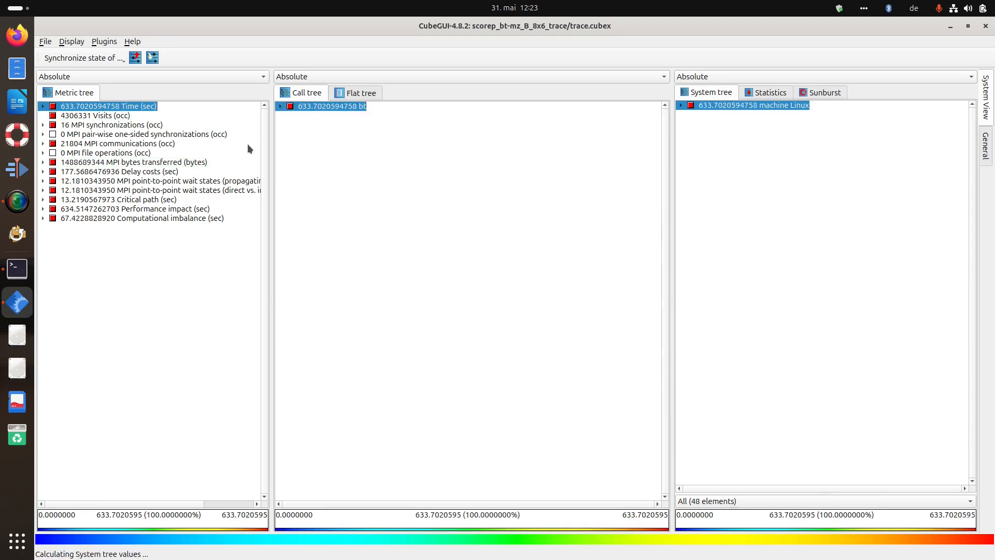
- Show the plugin info for the Metric Editor
{"action": "left_click", "coordinate": [131, 44]}
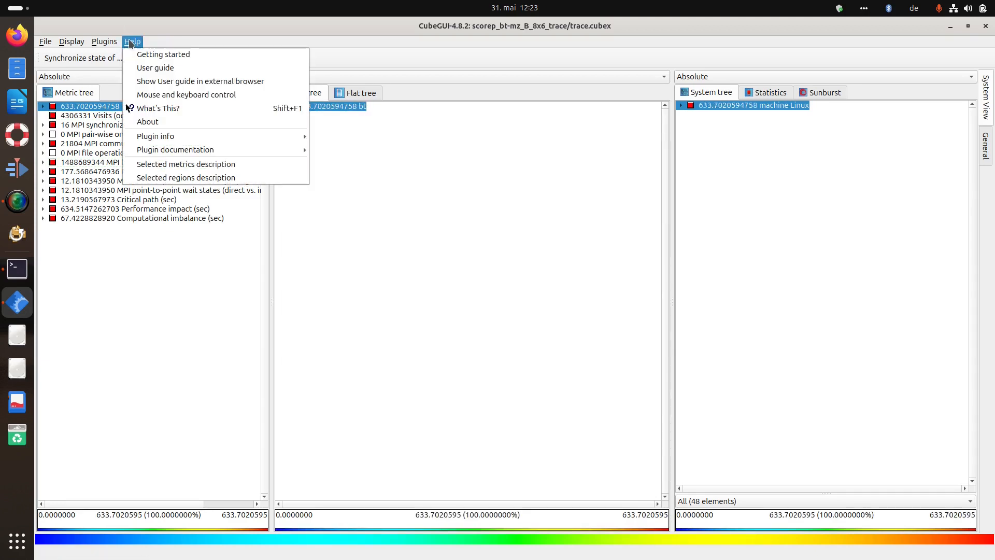
{"action": "mouse_move", "coordinate": [176, 138]}
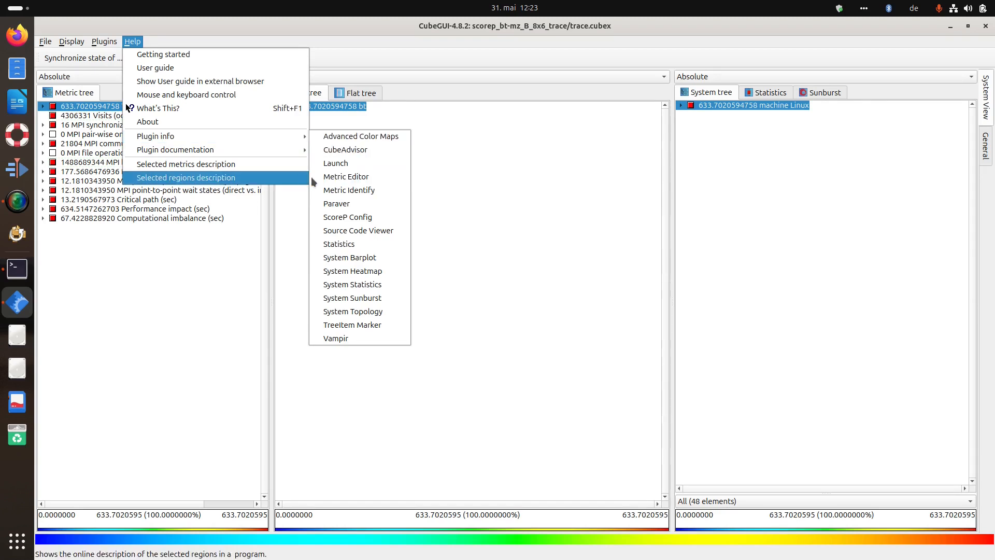
{"action": "left_click", "coordinate": [345, 176]}
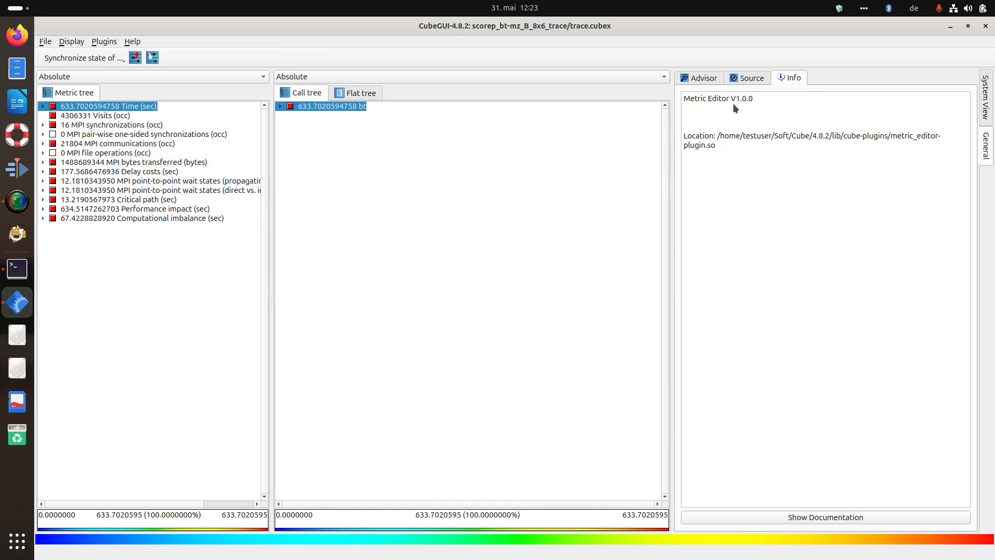
- Read through the Metric Editor's plugin documentation and close it
{"action": "left_click", "coordinate": [136, 40]}
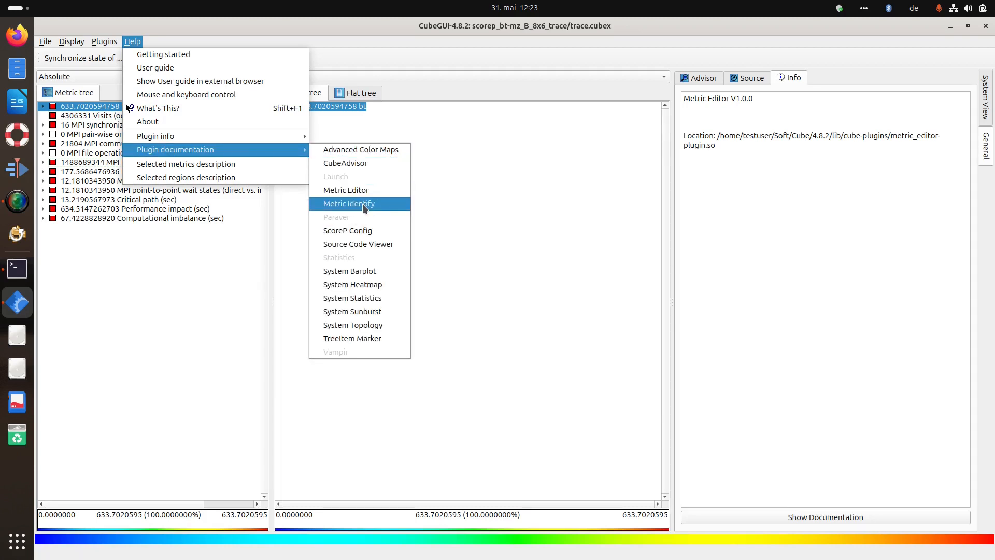
{"action": "left_click", "coordinate": [363, 193]}
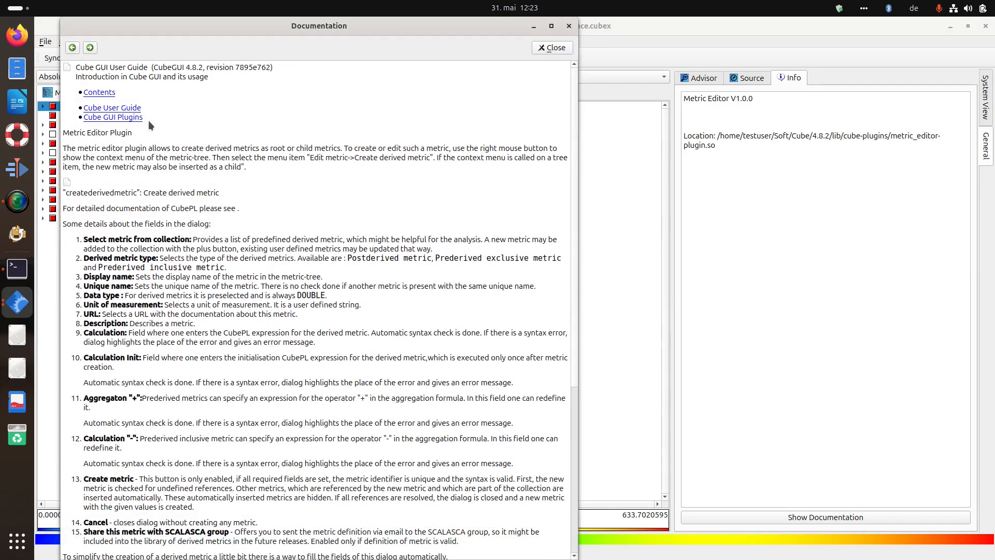
{"action": "scroll", "coordinate": [166, 215], "scroll_direction": "down", "scroll_amount": 7}
{"action": "scroll", "coordinate": [151, 306], "scroll_direction": "down", "scroll_amount": 3}
{"action": "scroll", "coordinate": [151, 306], "scroll_direction": "up", "scroll_amount": 10}
{"action": "left_click", "coordinate": [569, 25]}
- Review the initial plugin activation settings and cancel without changing them
{"action": "left_click", "coordinate": [104, 41]}
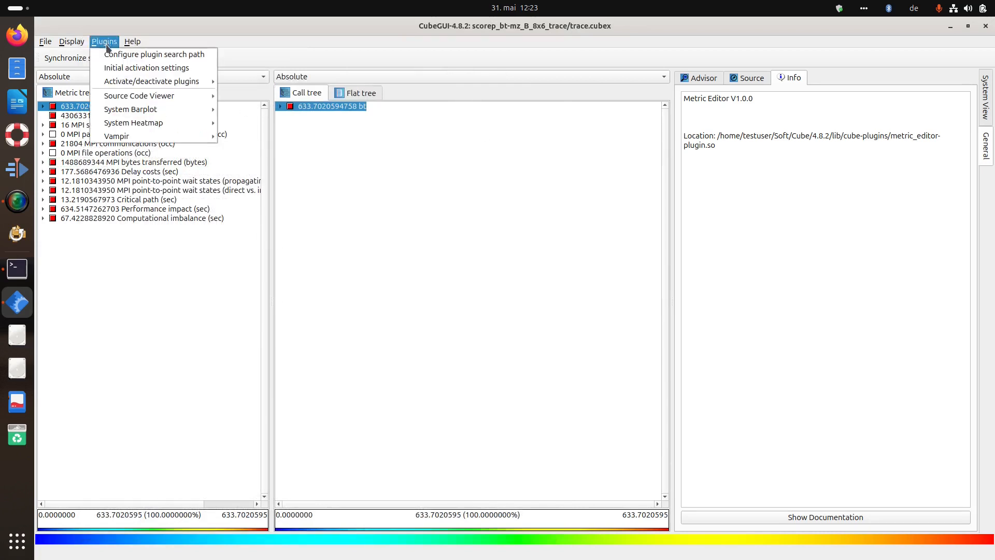
{"action": "left_click", "coordinate": [112, 71]}
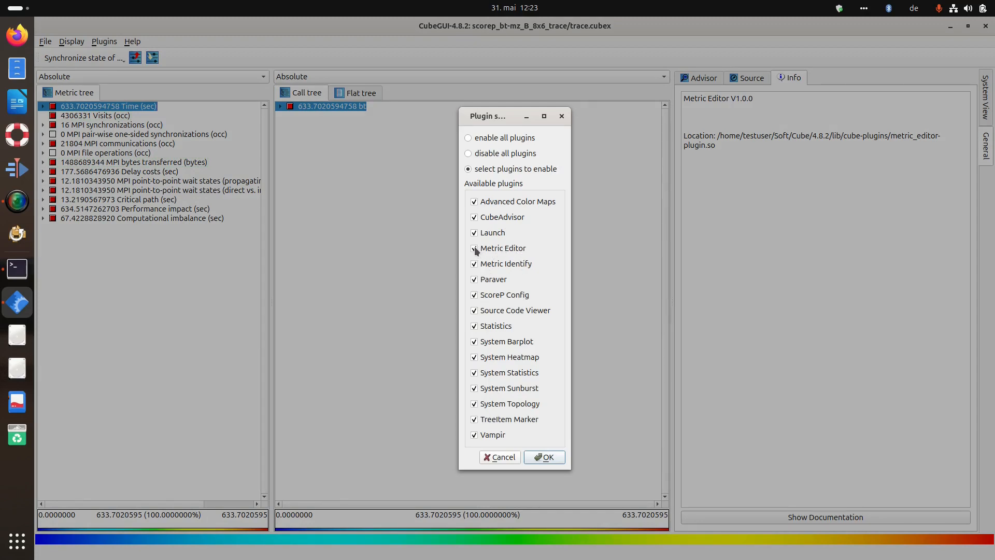
{"action": "left_click", "coordinate": [495, 457]}
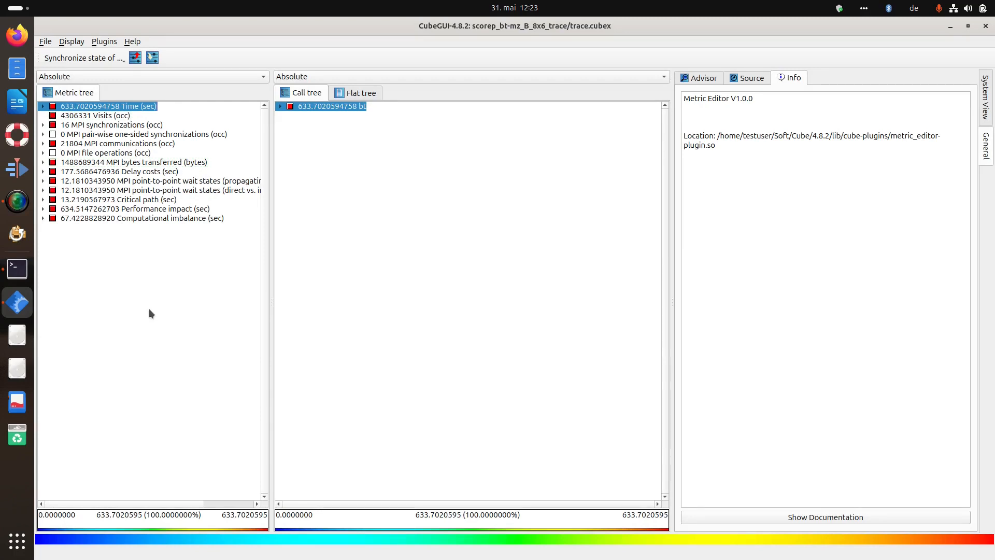
- Show the Info description of the Time metric and switch it to the Visits metric
{"action": "right_click", "coordinate": [136, 107]}
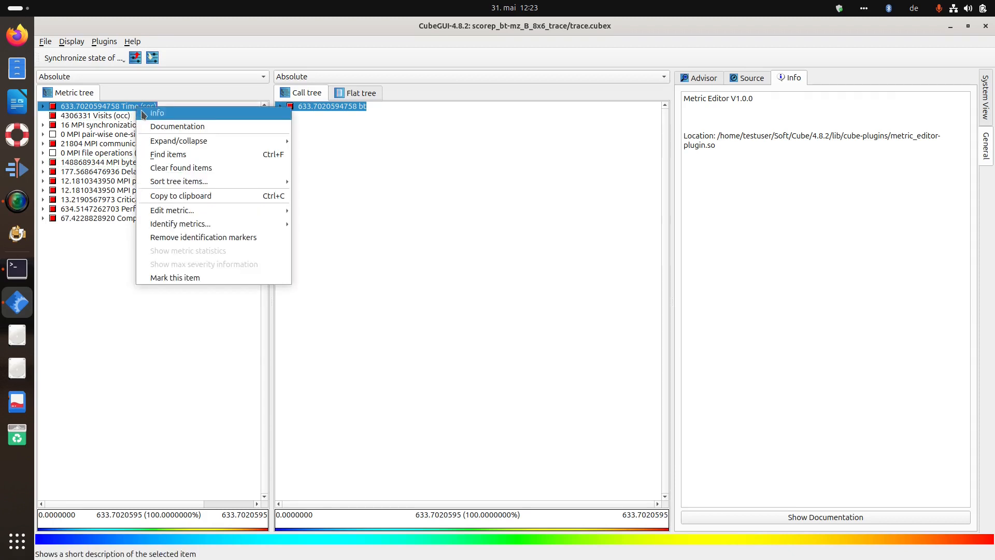
{"action": "left_click", "coordinate": [153, 109]}
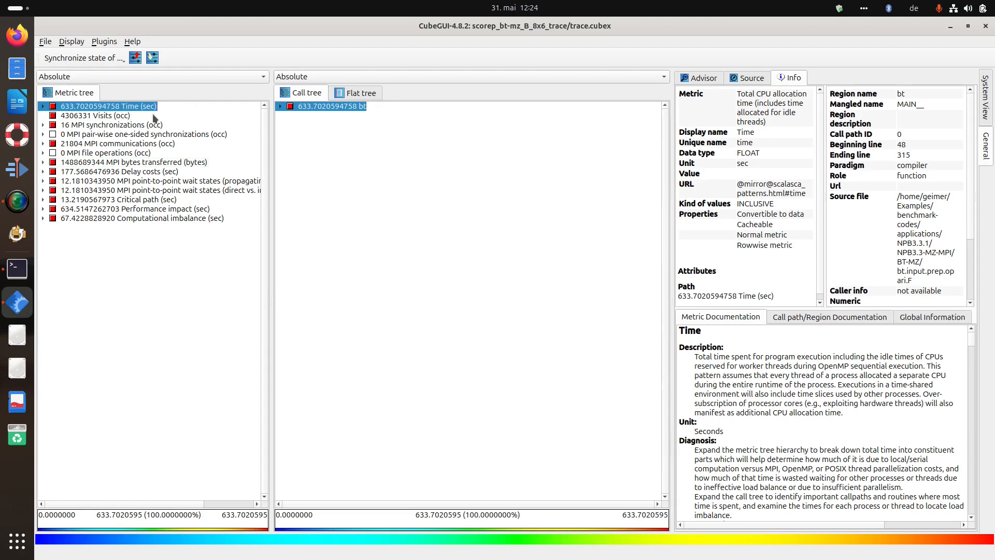
{"action": "left_click", "coordinate": [132, 115]}
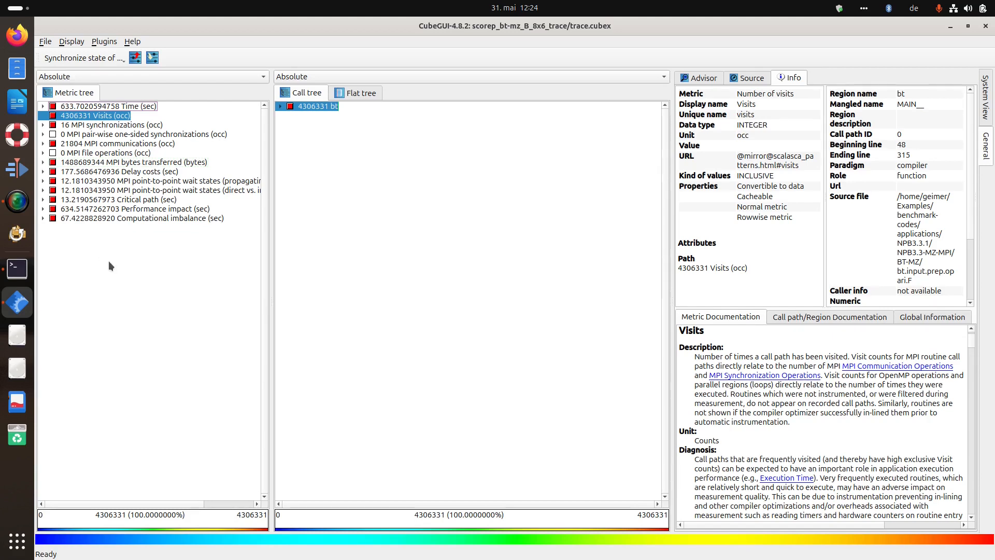
- Compare the commands offered for the empty area of the metric tree with those for the Visits metric
{"action": "right_click", "coordinate": [123, 312]}
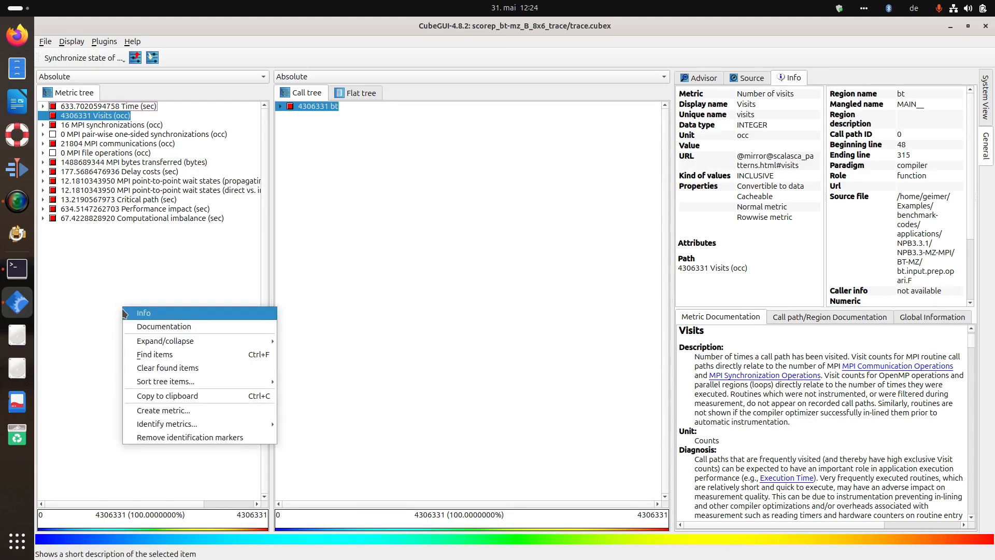
{"action": "left_click", "coordinate": [119, 283]}
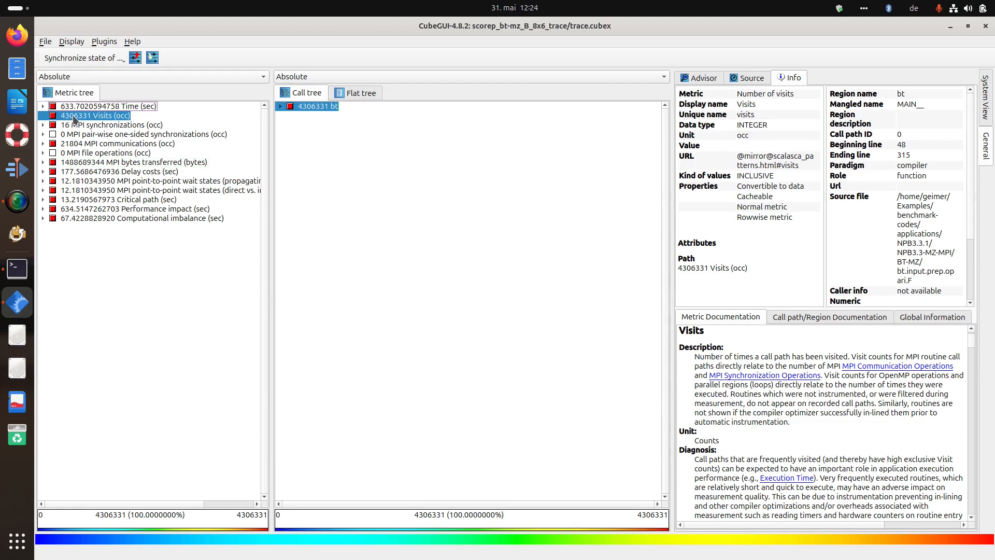
{"action": "right_click", "coordinate": [75, 119]}
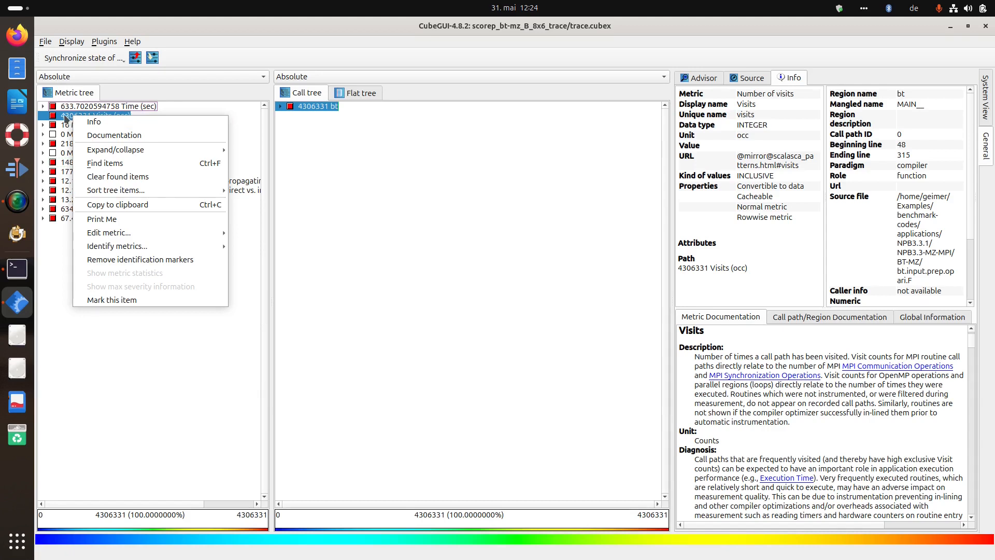
{"action": "left_click", "coordinate": [65, 118]}
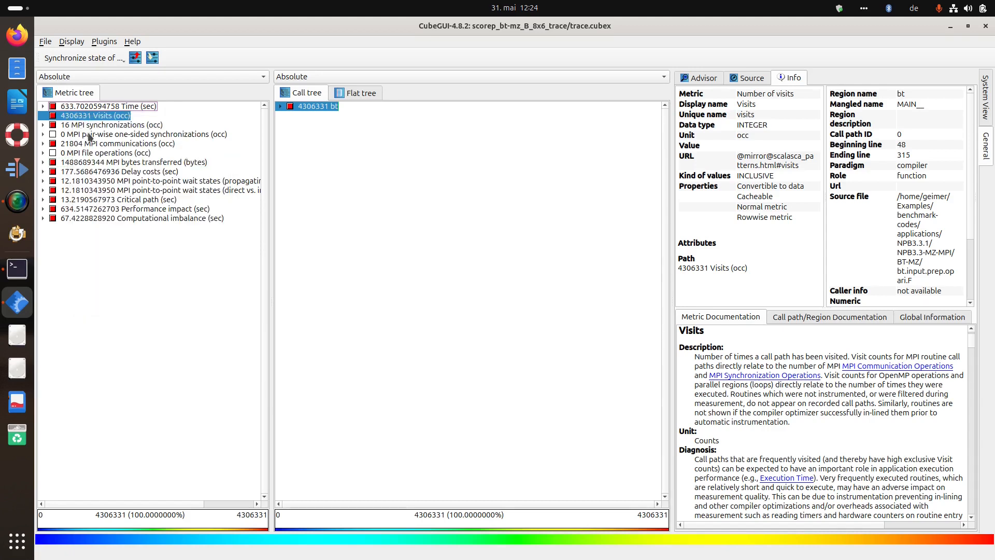
- Open the form for creating a root metric, review its predefined metrics and parent metric choices, and cancel it
{"action": "right_click", "coordinate": [118, 286]}
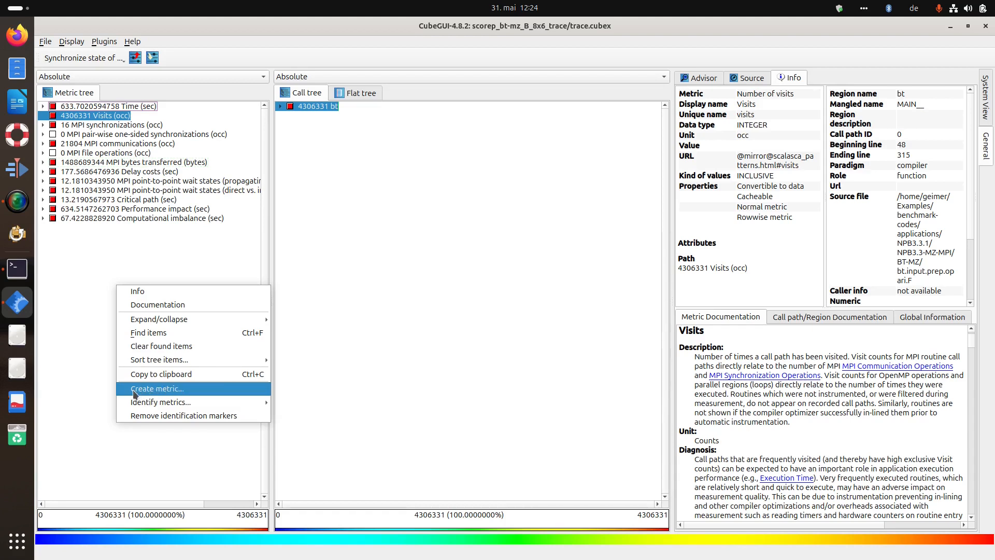
{"action": "left_click", "coordinate": [172, 393]}
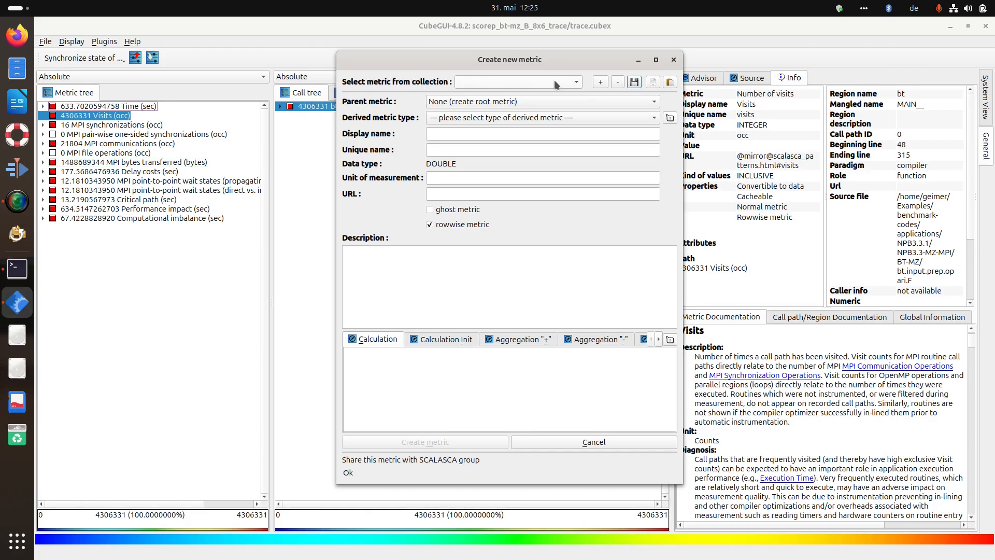
{"action": "left_click", "coordinate": [503, 82]}
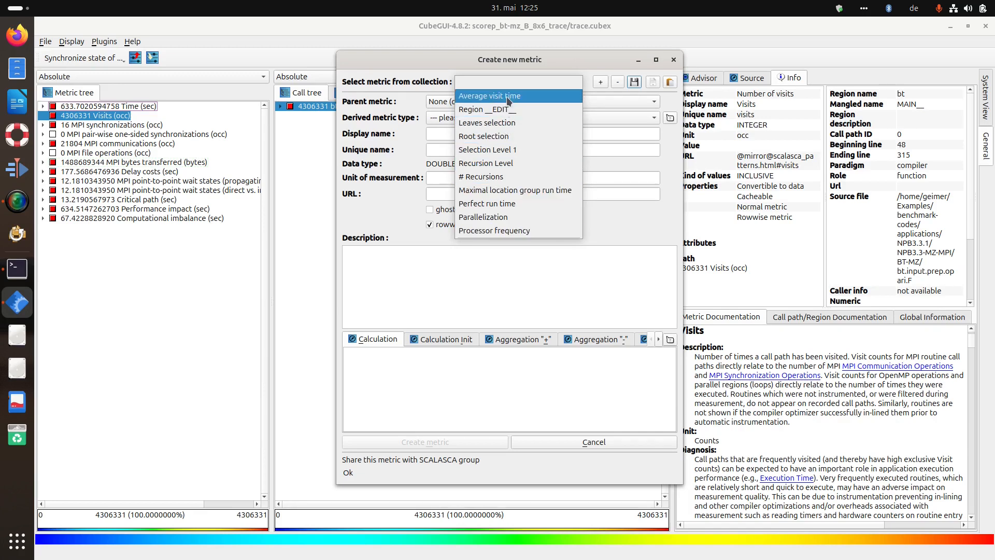
{"action": "left_click", "coordinate": [415, 81]}
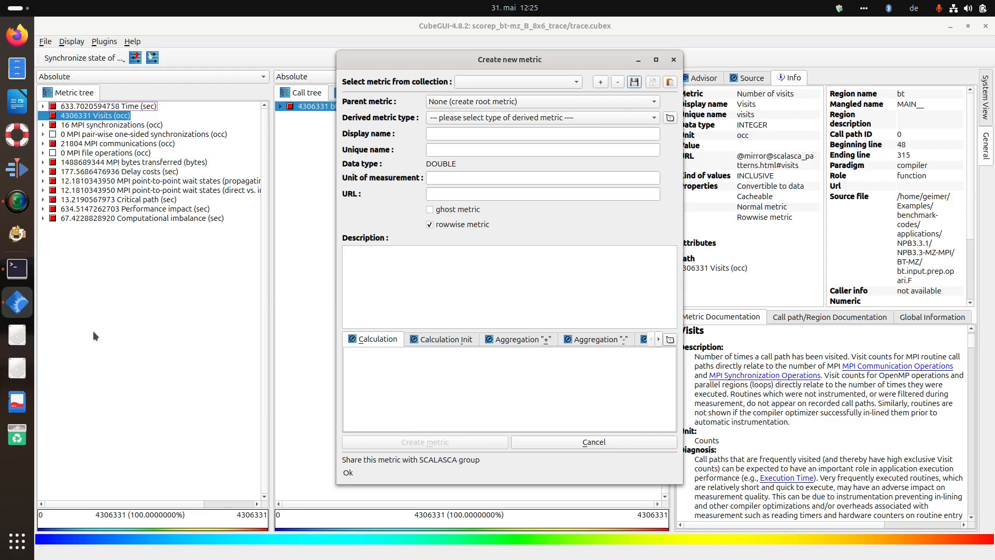
{"action": "left_click", "coordinate": [443, 101]}
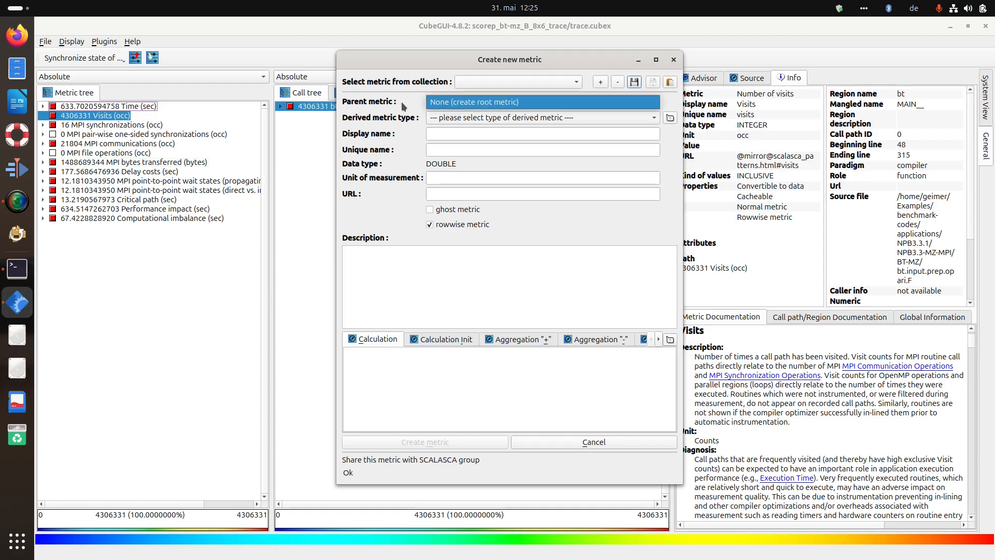
{"action": "left_click", "coordinate": [443, 102]}
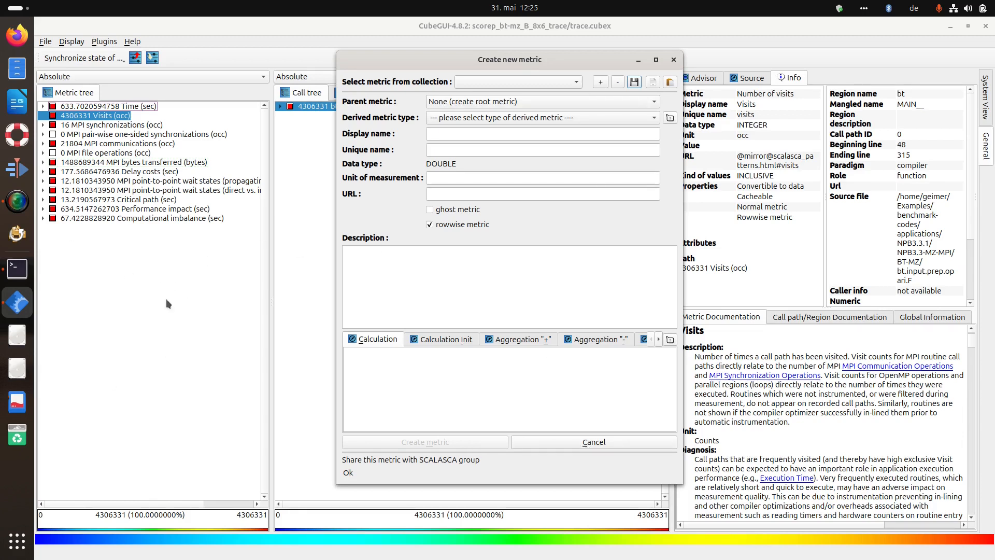
{"action": "left_click", "coordinate": [478, 102]}
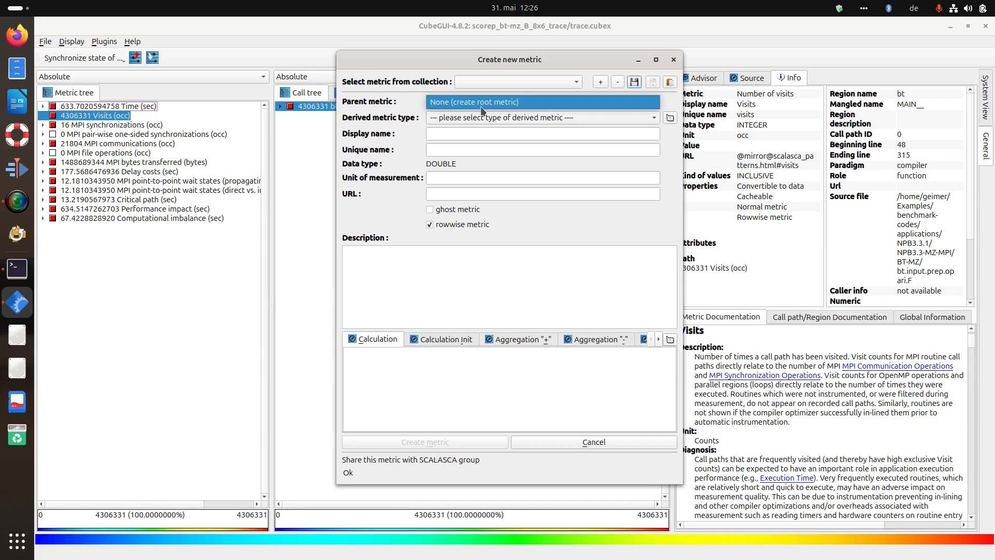
{"action": "left_click", "coordinate": [580, 441]}
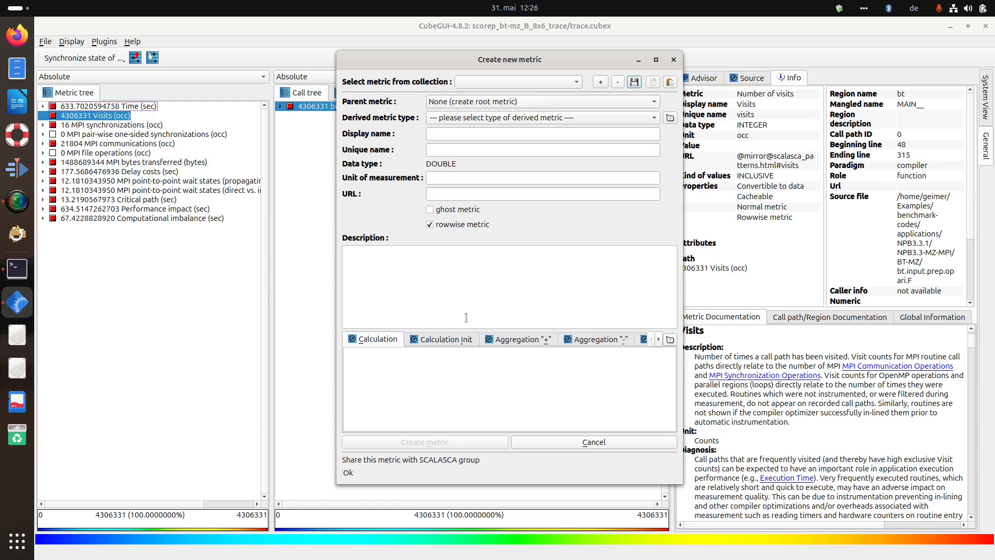
{"action": "left_click", "coordinate": [585, 445]}
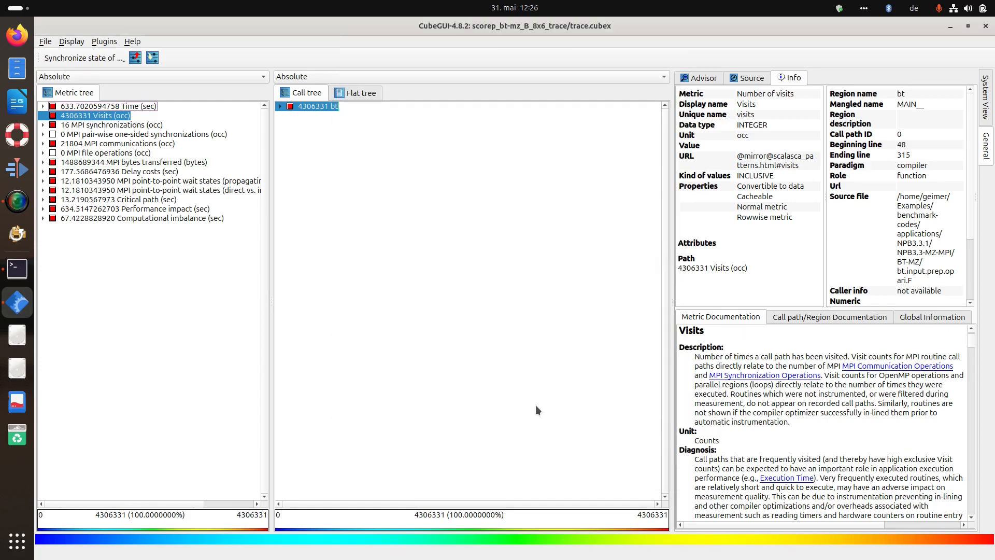
- Open the form for a metric derived from Visits, review its parent metric choices, and cancel it
{"action": "right_click", "coordinate": [101, 115]}
{"action": "mouse_move", "coordinate": [158, 232]}
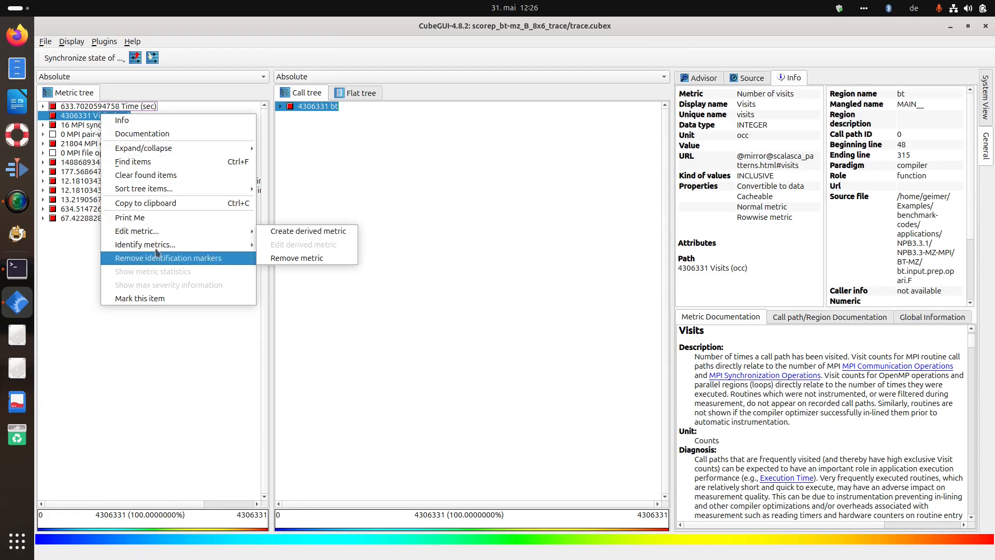
{"action": "left_click", "coordinate": [309, 232]}
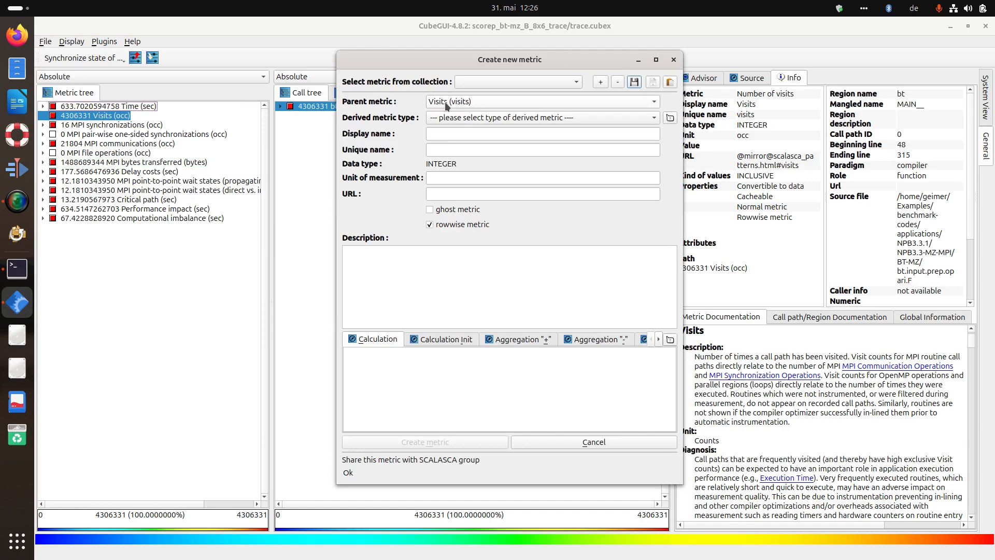
{"action": "left_click", "coordinate": [459, 103]}
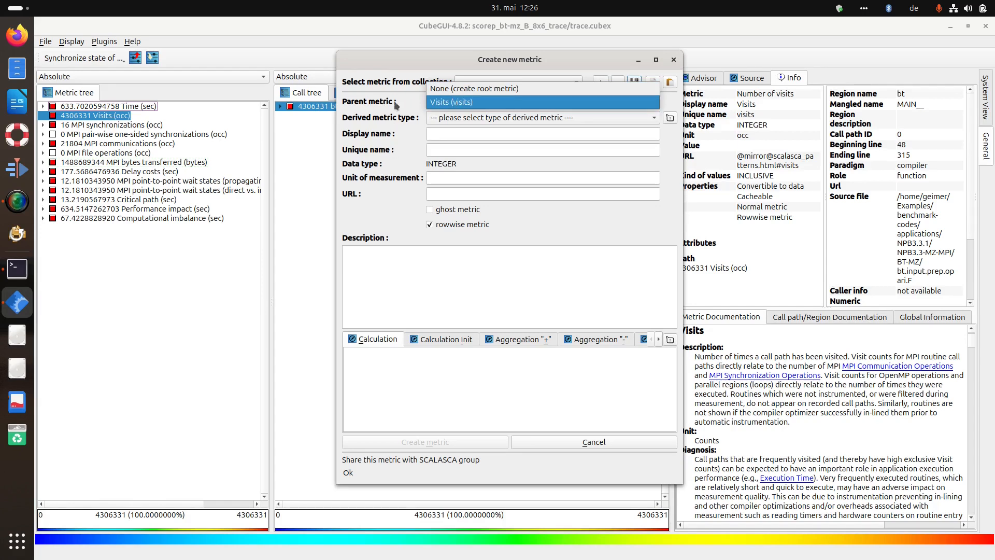
{"action": "left_click", "coordinate": [553, 441]}
{"action": "left_click", "coordinate": [553, 442]}
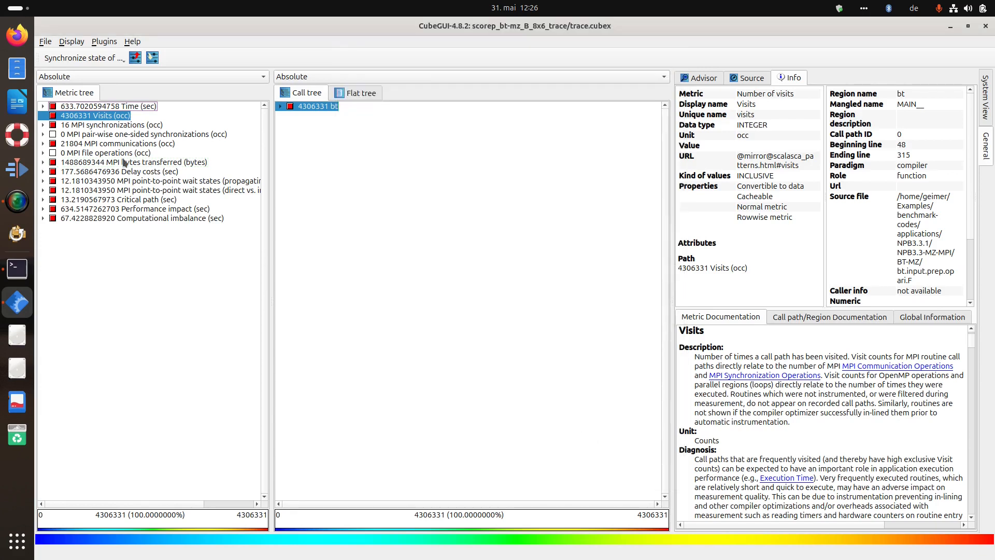
- Open the derived metric form for the MPI metric under Time > Execution, review its parent metric choices, and cancel it
{"action": "left_click", "coordinate": [43, 106]}
{"action": "left_click", "coordinate": [53, 116]}
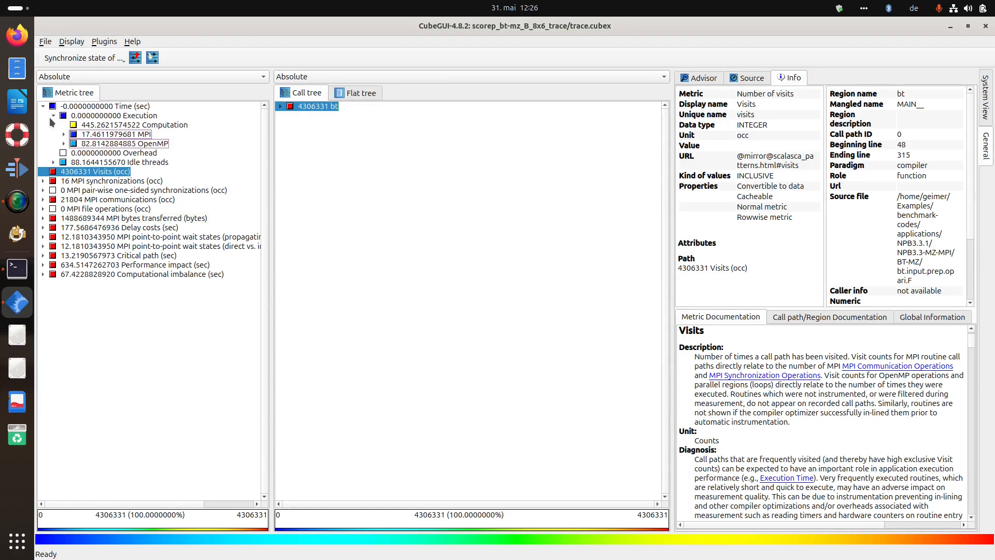
{"action": "left_click", "coordinate": [83, 136]}
{"action": "right_click", "coordinate": [83, 136]}
{"action": "mouse_move", "coordinate": [154, 239]}
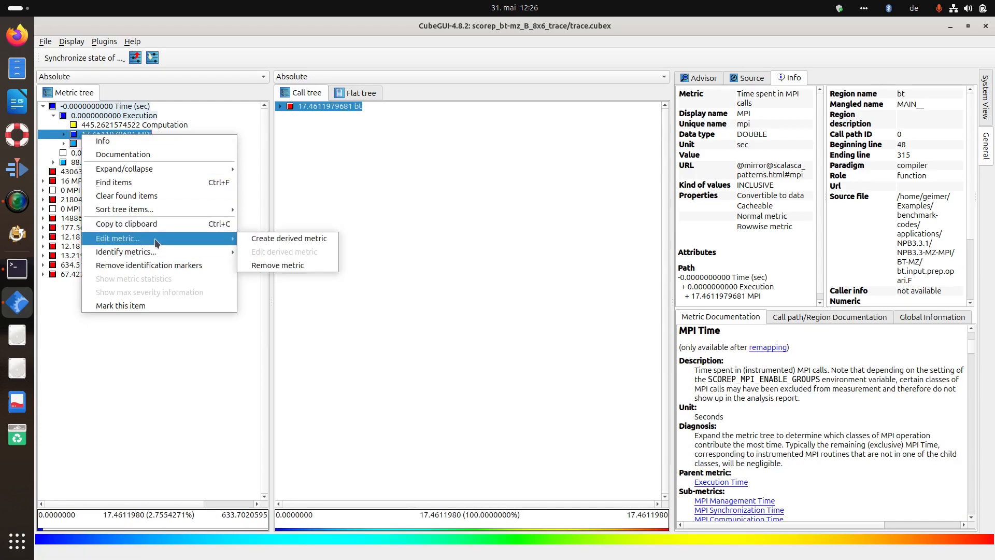
{"action": "left_click", "coordinate": [262, 242]}
{"action": "left_click", "coordinate": [469, 103]}
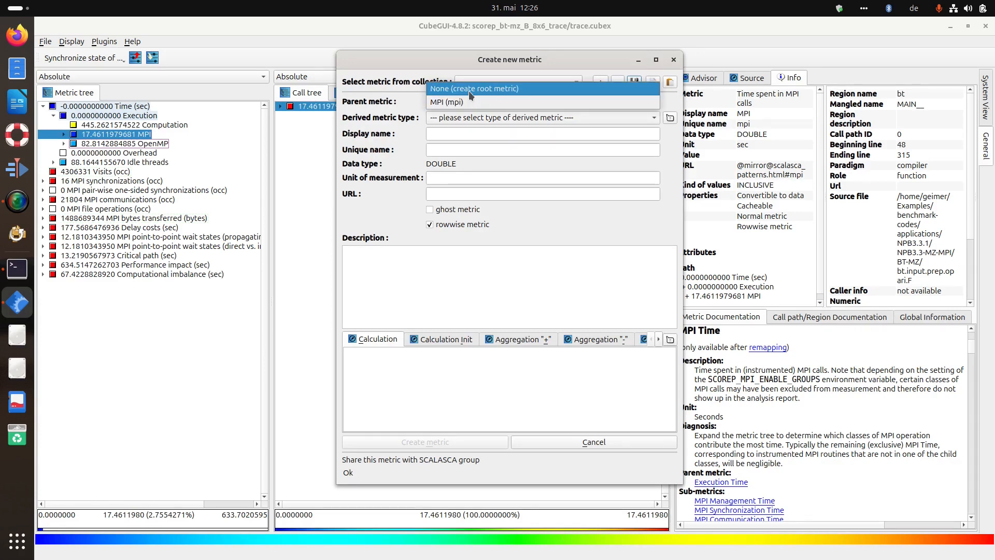
{"action": "left_click", "coordinate": [591, 441]}
{"action": "left_click", "coordinate": [565, 442]}
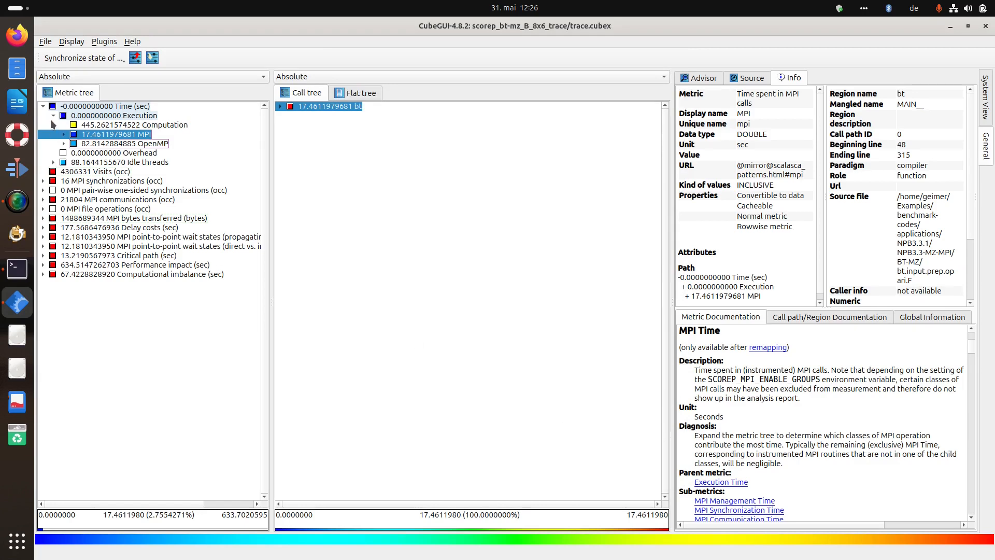
- Collapse the Time metric, open a new root metric form, and read the documentation on the derived metric types
{"action": "left_click", "coordinate": [43, 106]}
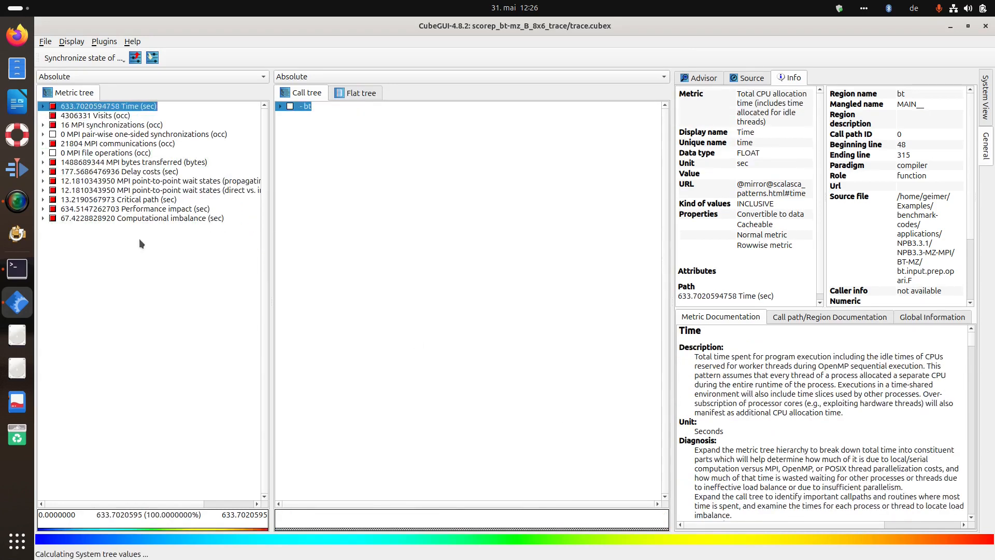
{"action": "right_click", "coordinate": [137, 288]}
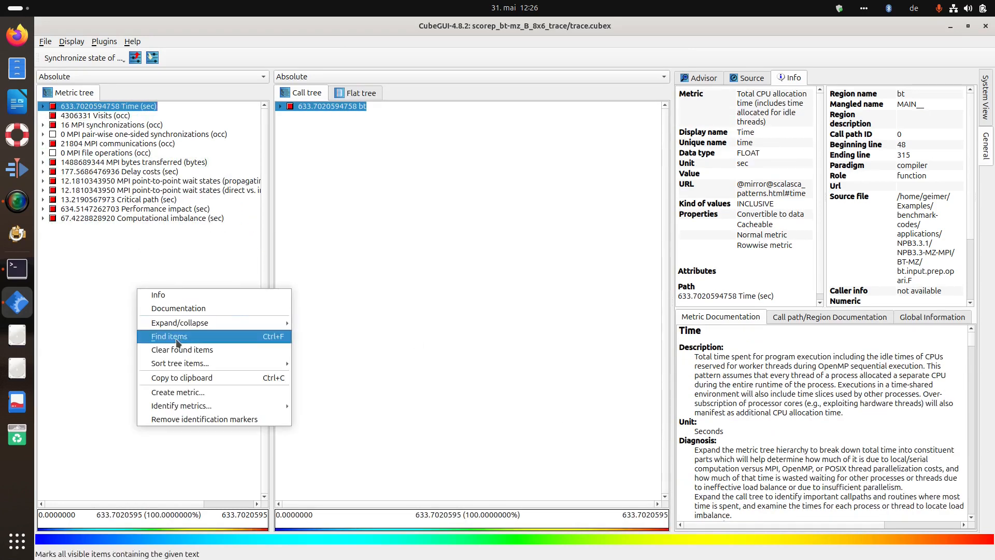
{"action": "left_click", "coordinate": [196, 394]}
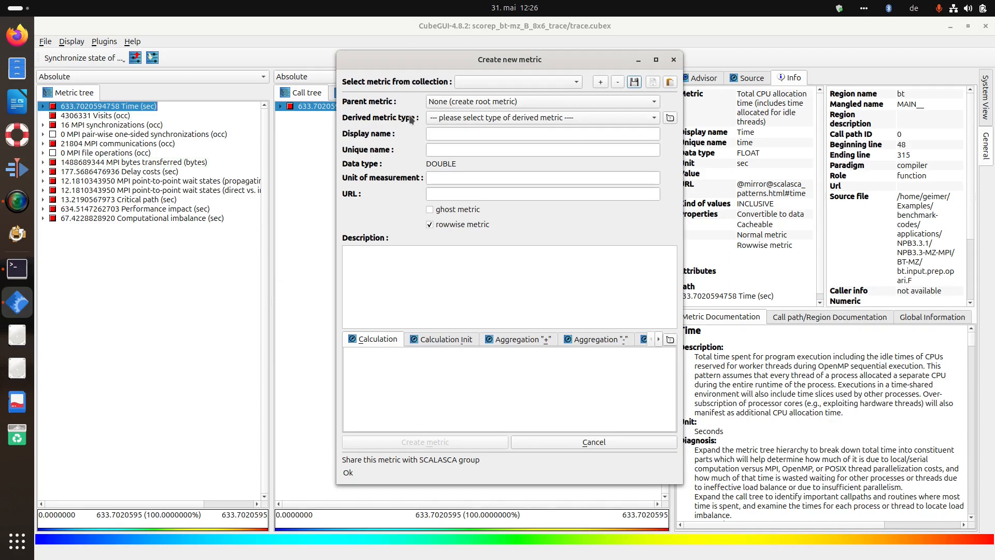
{"action": "left_click", "coordinate": [454, 121]}
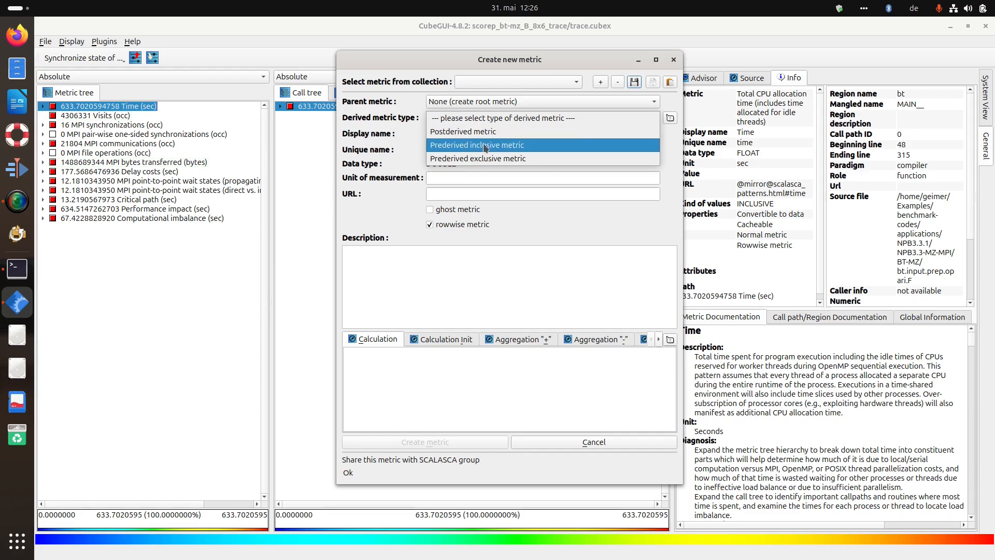
{"action": "left_click", "coordinate": [680, 133]}
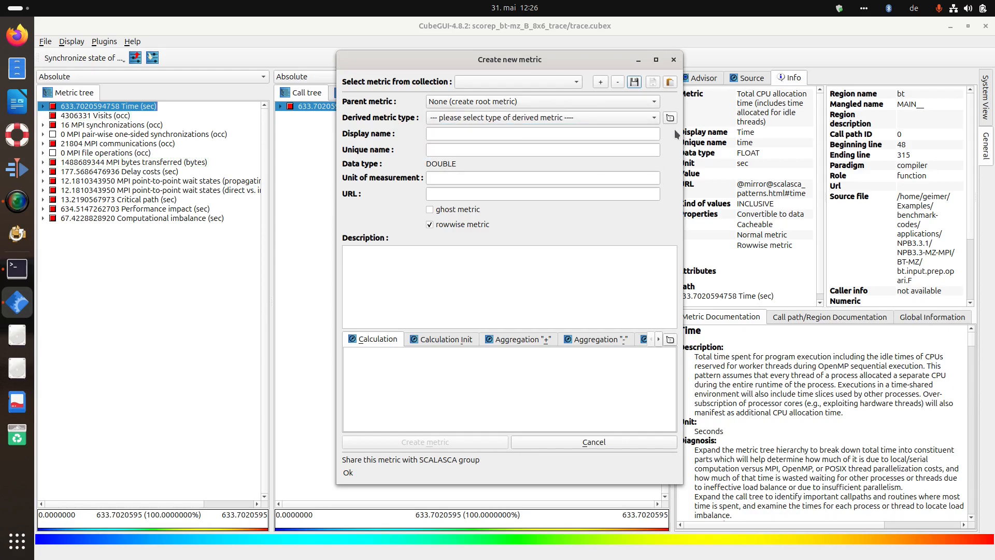
{"action": "left_click", "coordinate": [672, 118]}
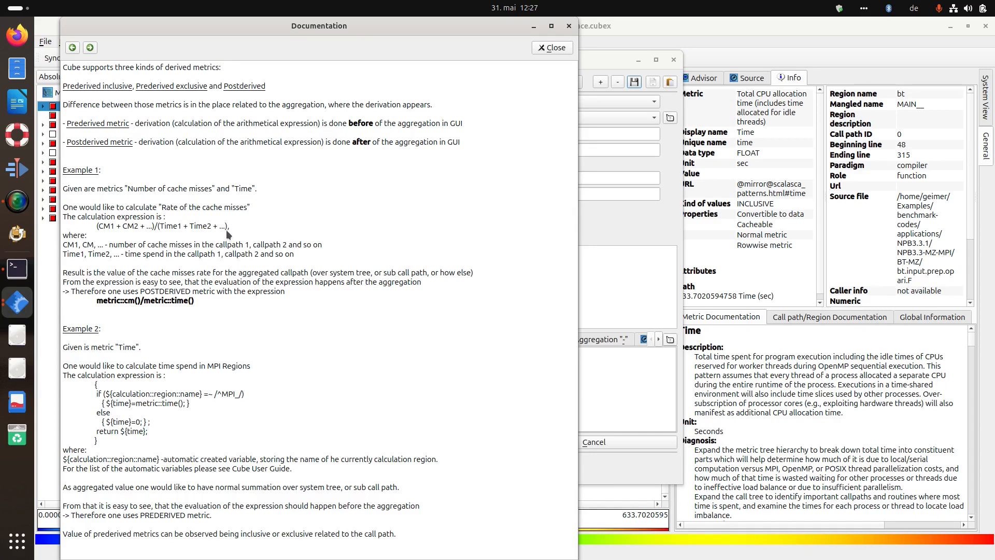
{"action": "left_click", "coordinate": [545, 47]}
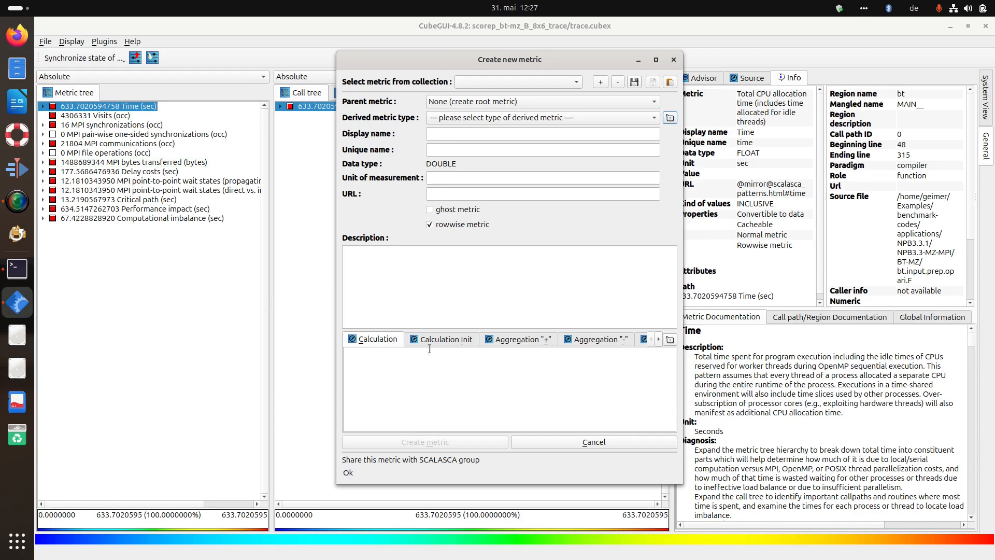
- Examine the display name, unique name and description fields of the new metric form
{"action": "left_click", "coordinate": [439, 135]}
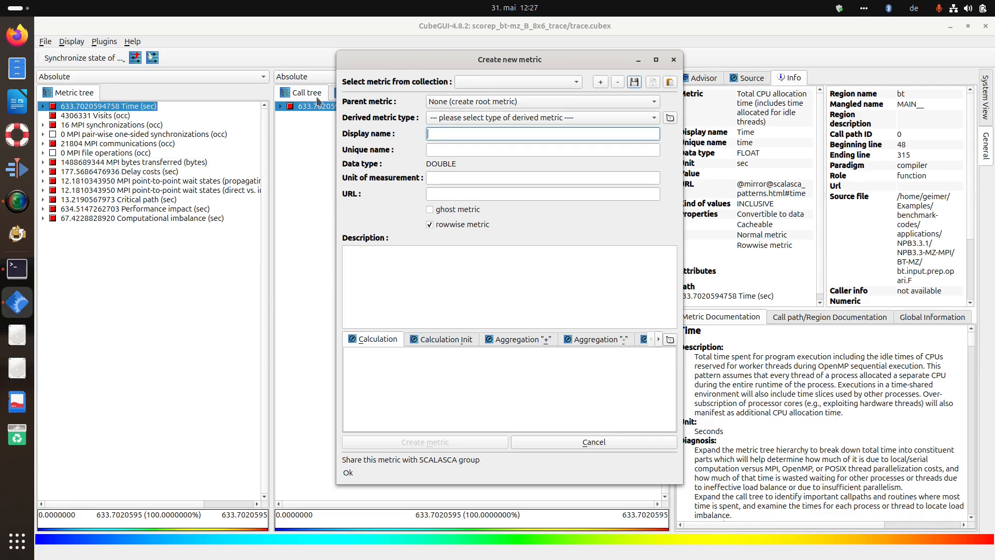
{"action": "left_click", "coordinate": [439, 149]}
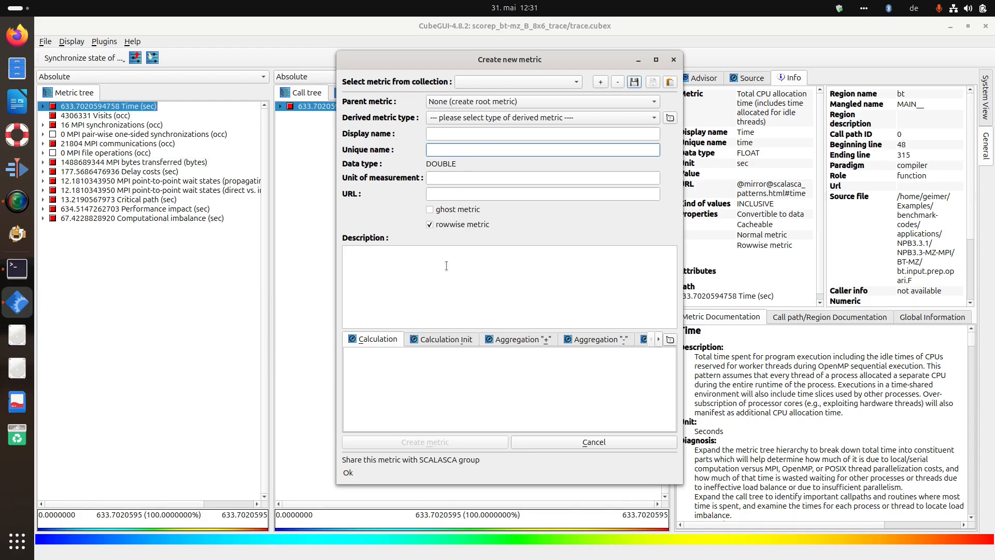
{"action": "left_click", "coordinate": [356, 262]}
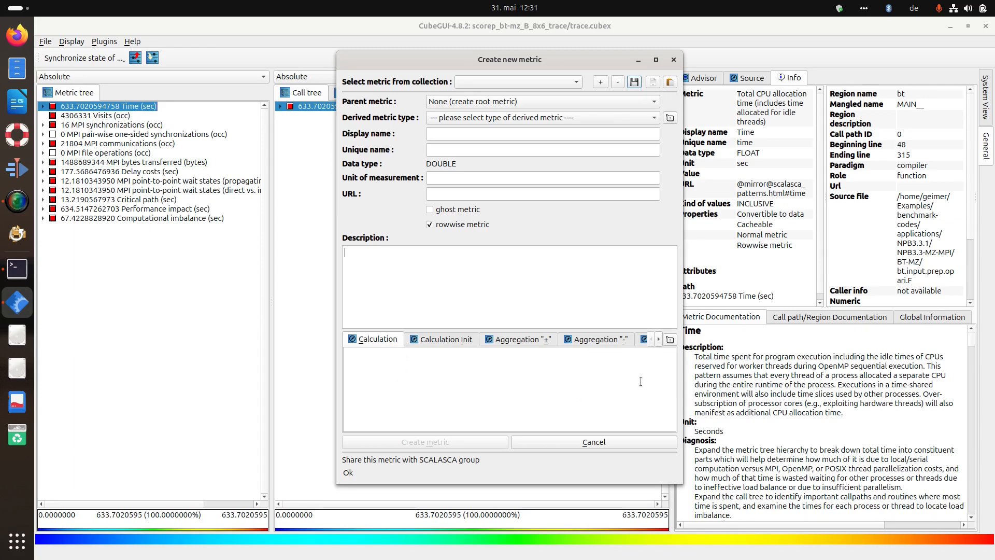
- Widen the new metric form to fit all expression editors and view the Aggregation "+" and Aggregation "-" ones
{"action": "left_click_drag", "start_coordinate": [686, 340], "coordinate": [801, 336]}
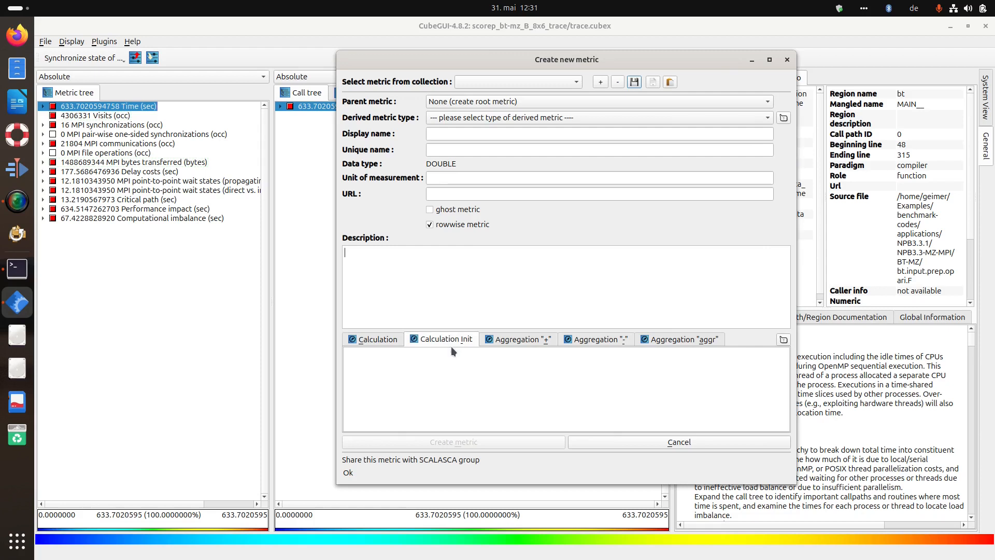
{"action": "left_click", "coordinate": [512, 341]}
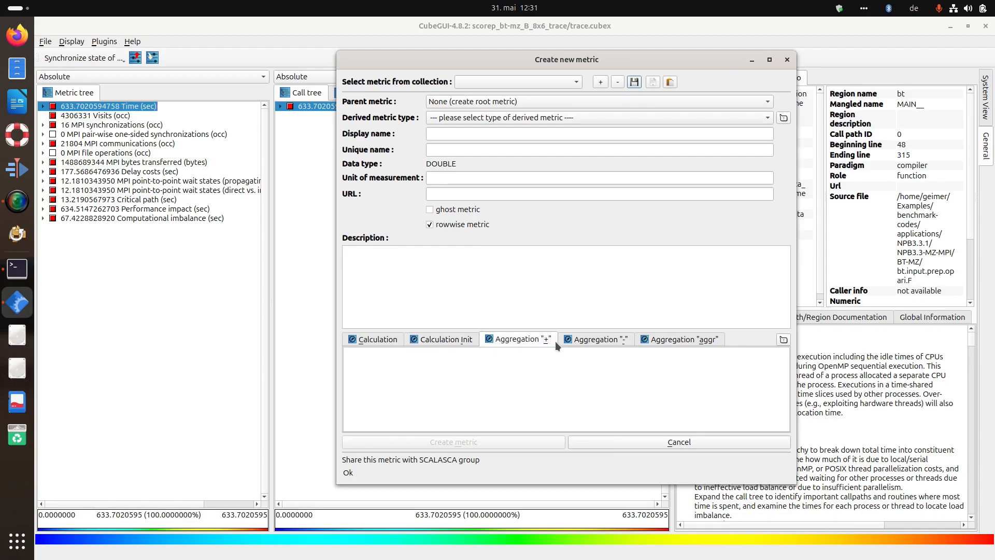
{"action": "left_click", "coordinate": [598, 342]}
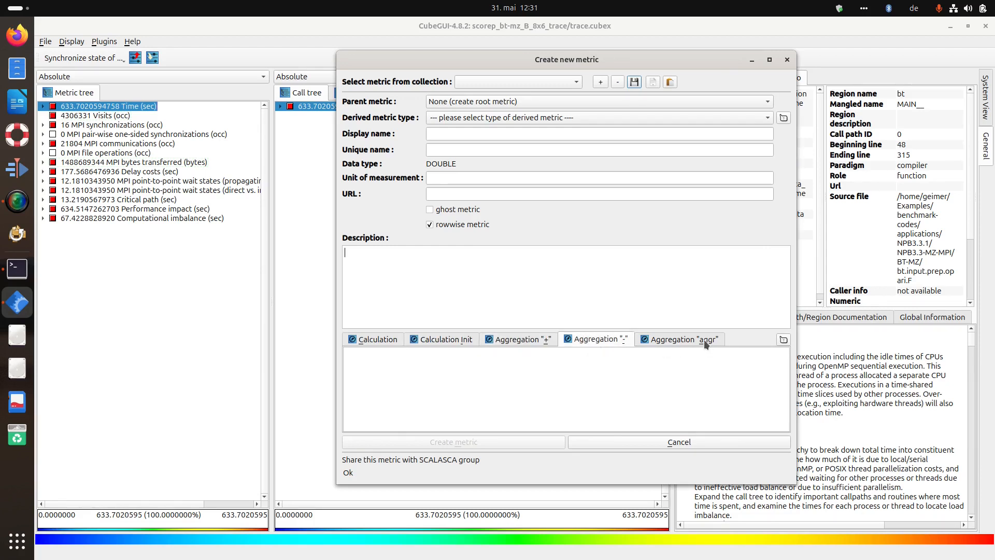
- Read the documentation for the Aggregation "-", Aggregation "aggr" and Calculation expressions
{"action": "left_click", "coordinate": [783, 340]}
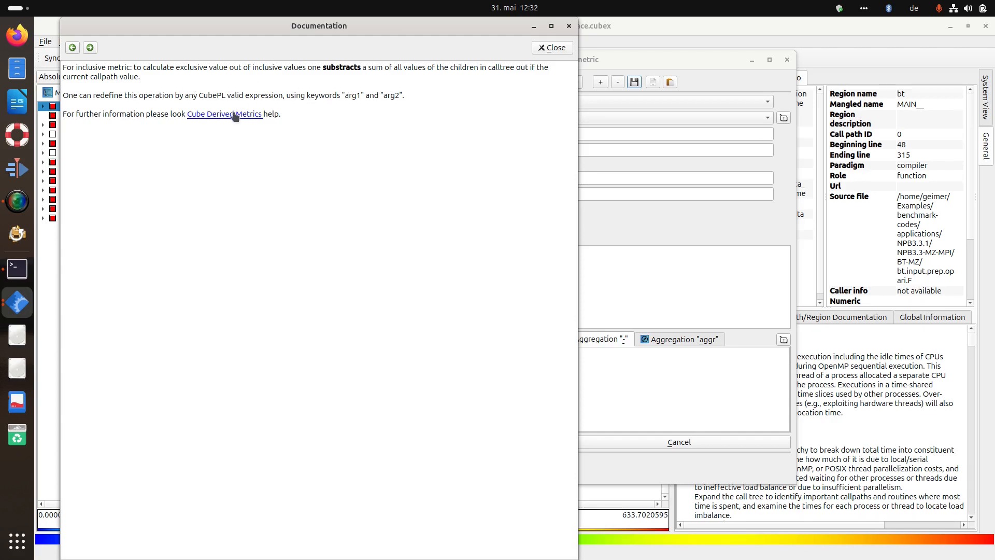
{"action": "left_click", "coordinate": [550, 48]}
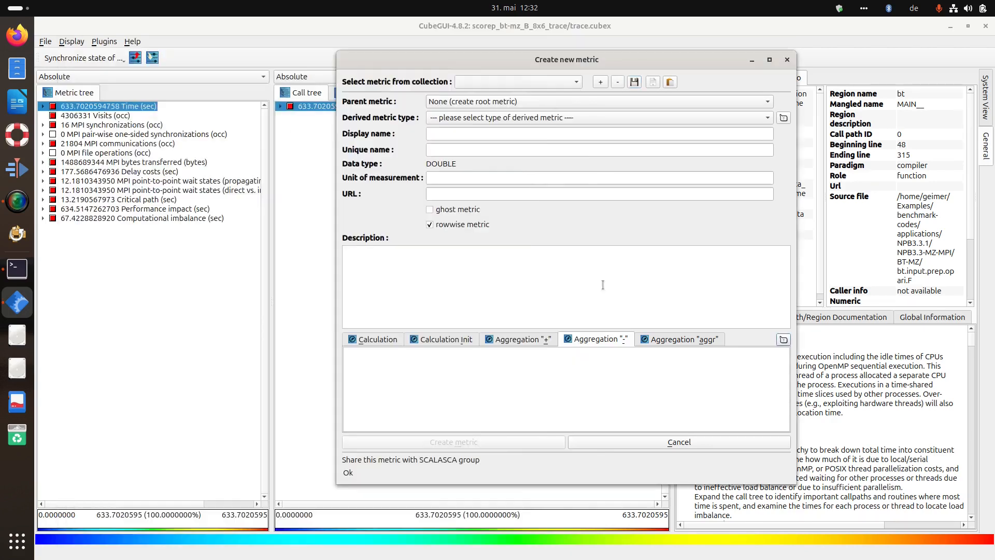
{"action": "left_click", "coordinate": [667, 340]}
{"action": "left_click", "coordinate": [783, 340]}
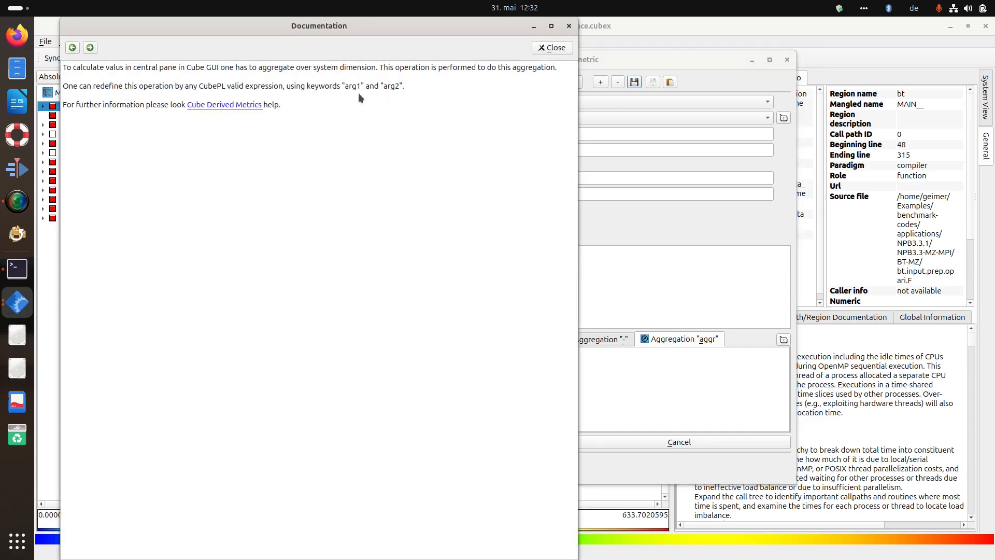
{"action": "left_click", "coordinate": [553, 47]}
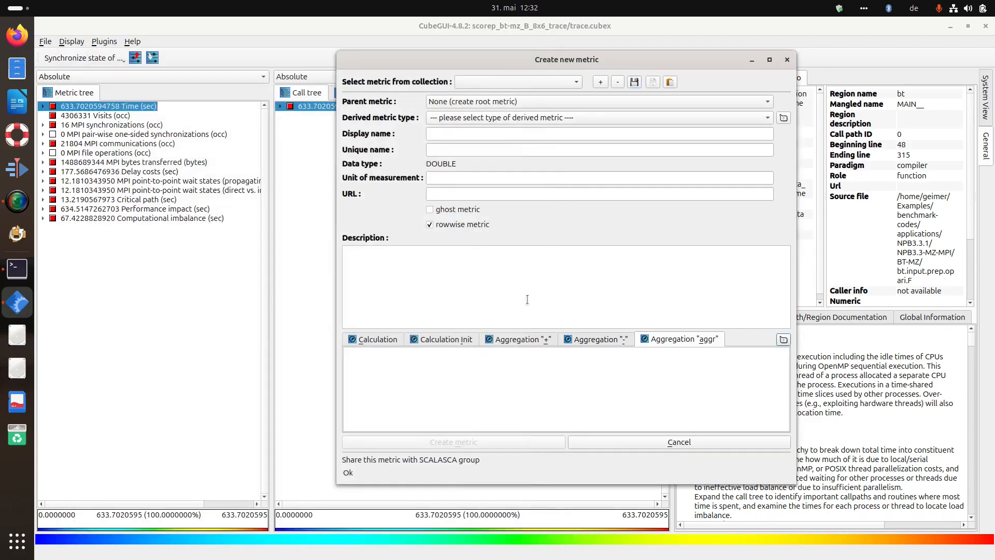
{"action": "left_click", "coordinate": [382, 340]}
{"action": "left_click", "coordinate": [783, 339]}
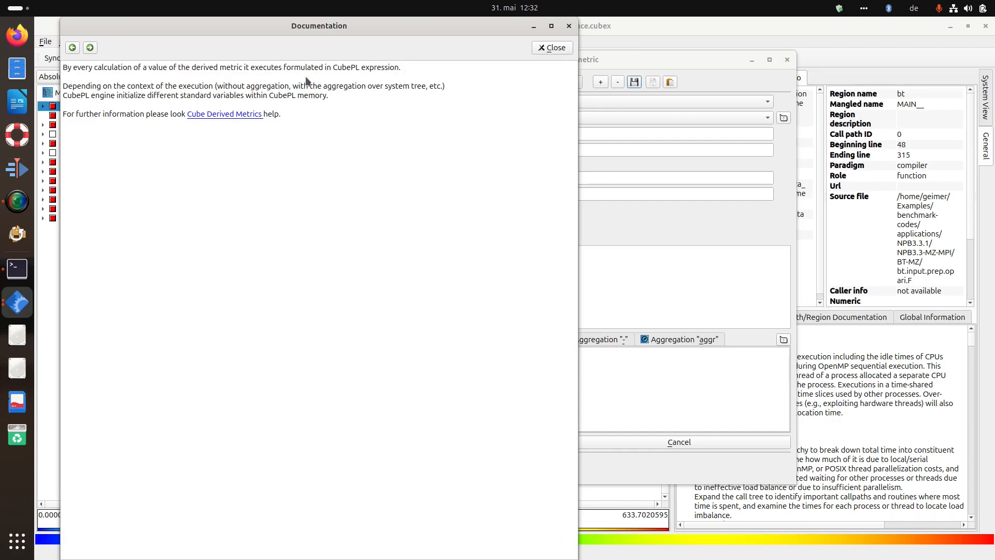
{"action": "left_click", "coordinate": [538, 49]}
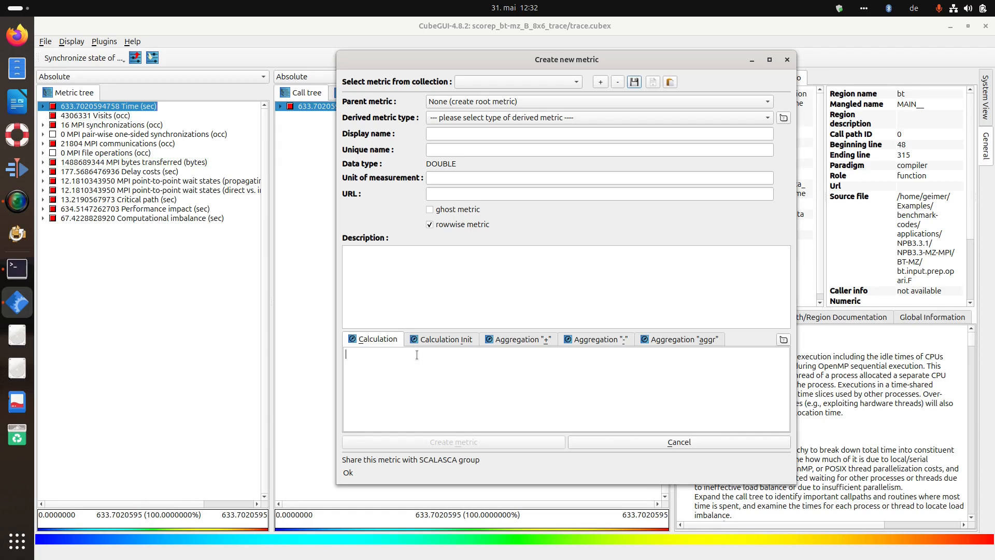
- View the Calculation Init expression and set the derived metric type to Prederived exclusive metric
{"action": "left_click", "coordinate": [426, 341]}
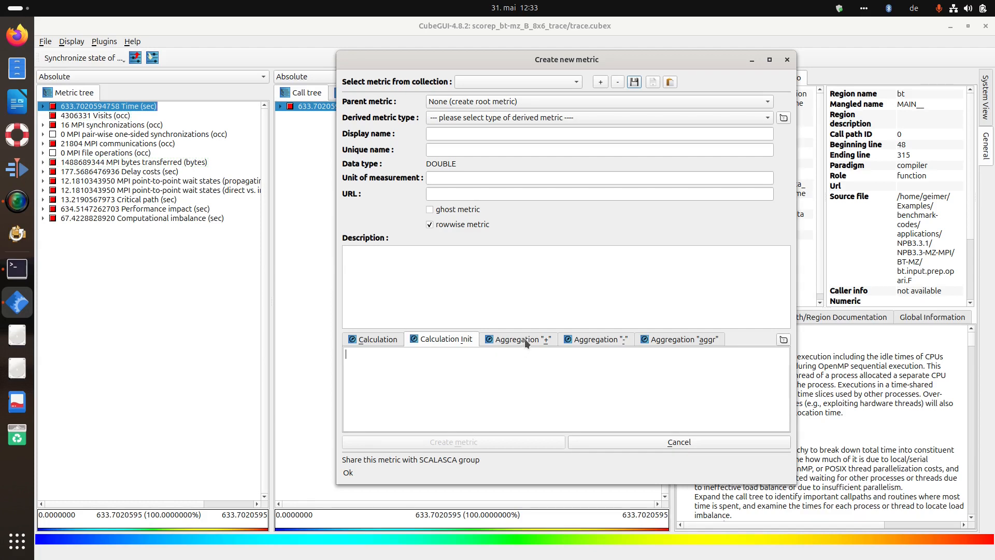
{"action": "left_click", "coordinate": [474, 119]}
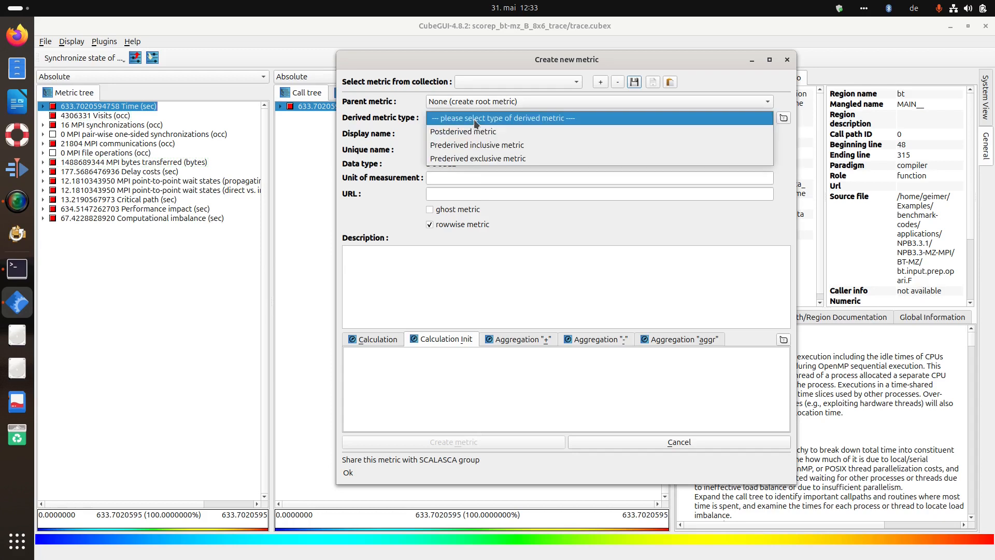
{"action": "left_click", "coordinate": [490, 248]}
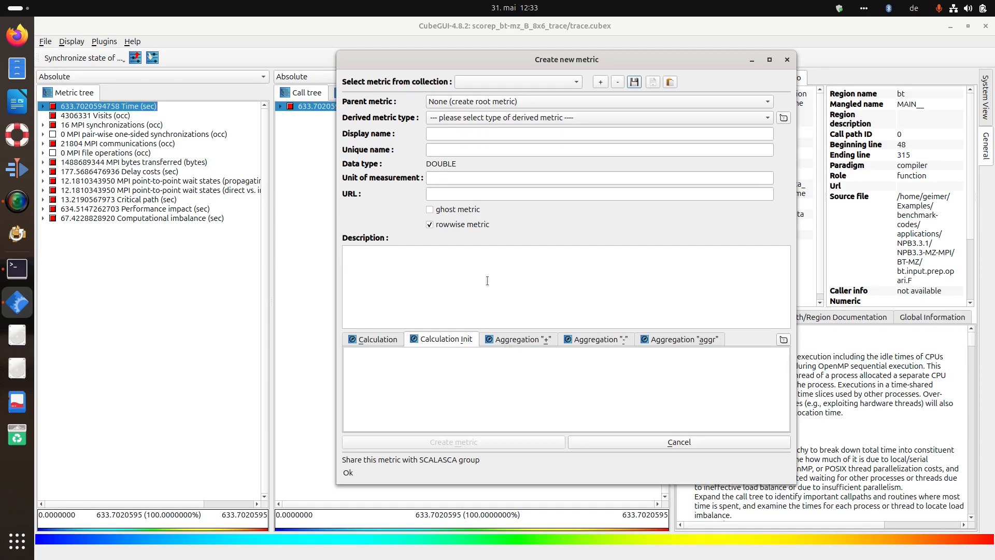
{"action": "left_click", "coordinate": [489, 118]}
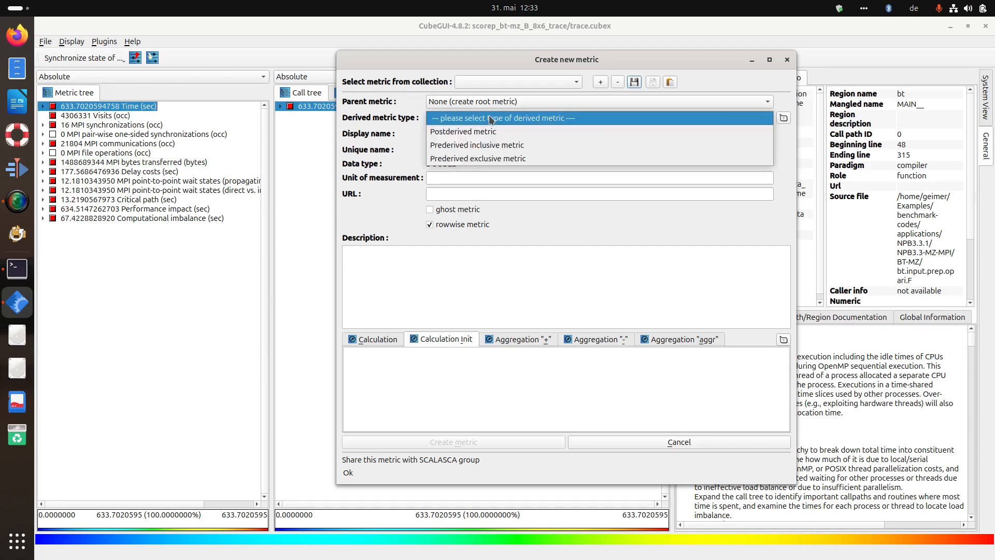
{"action": "left_click", "coordinate": [487, 158]}
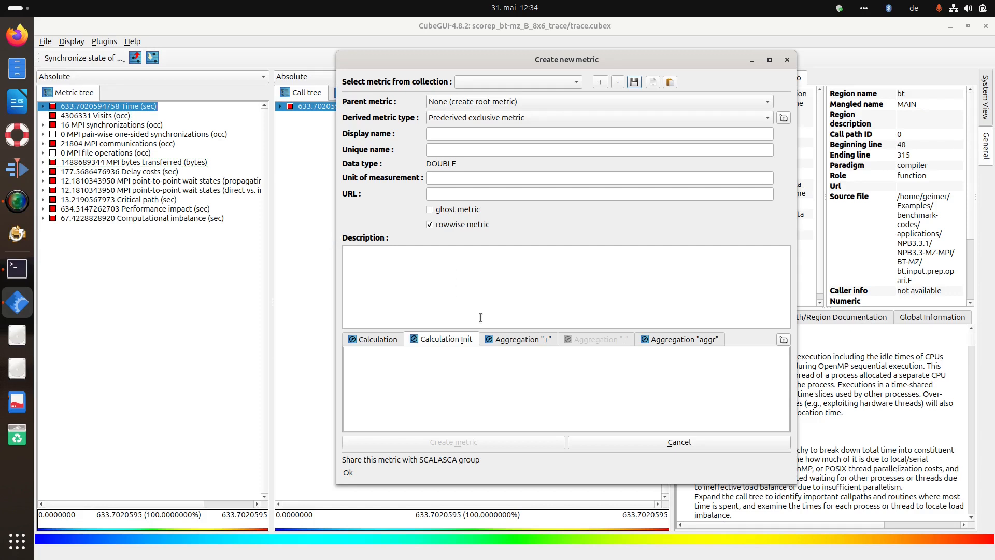
- View the Aggregation "+" expression and set the derived metric type to Prederived inclusive metric
{"action": "left_click", "coordinate": [523, 345]}
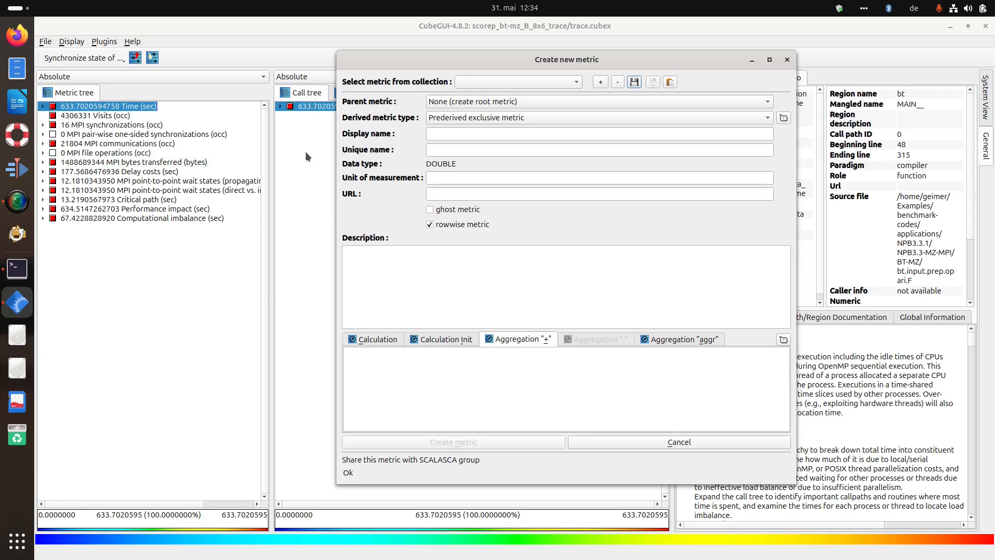
{"action": "left_click", "coordinate": [532, 116]}
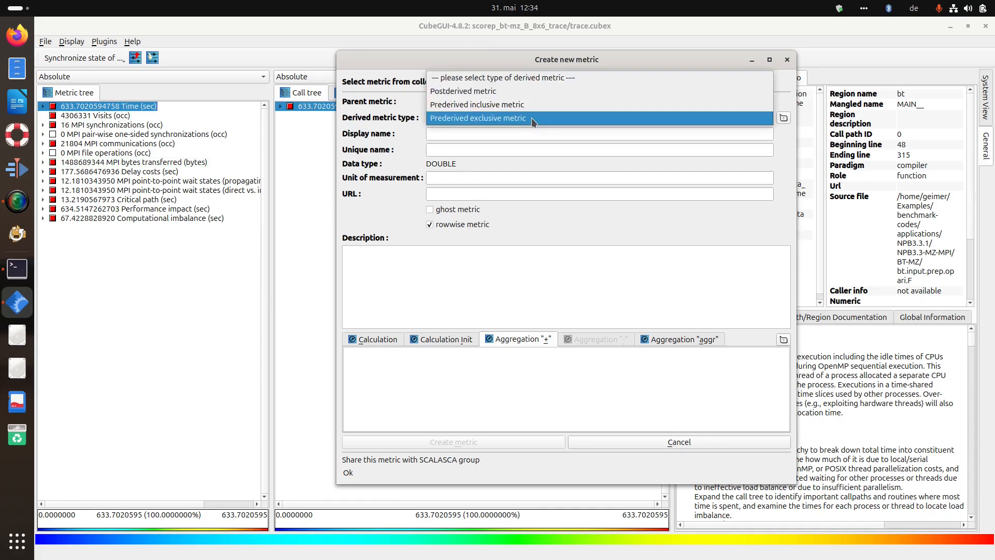
{"action": "left_click", "coordinate": [494, 106]}
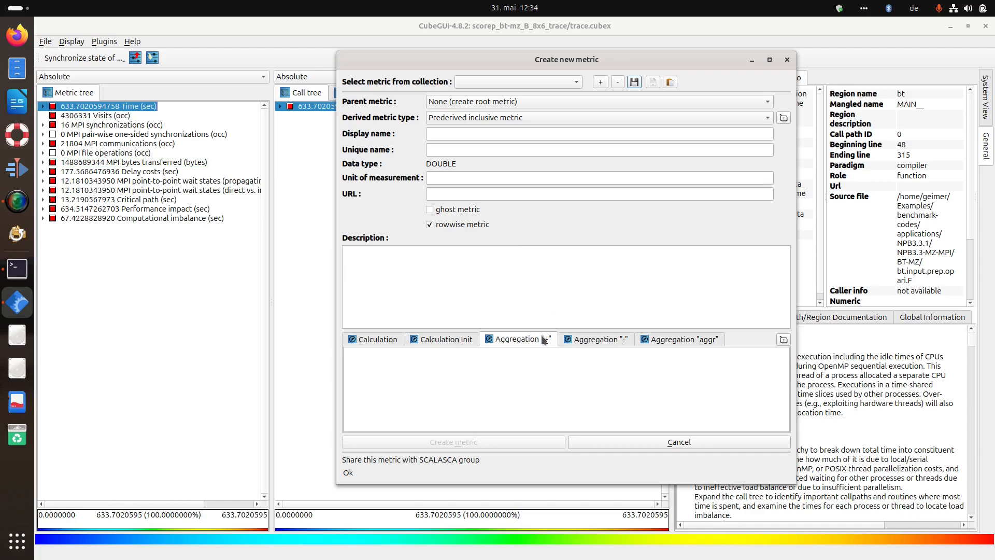
- View the Aggregation "aggr" expression, then load Average visit time from the metric collection and review its unique name and description
{"action": "left_click", "coordinate": [668, 339]}
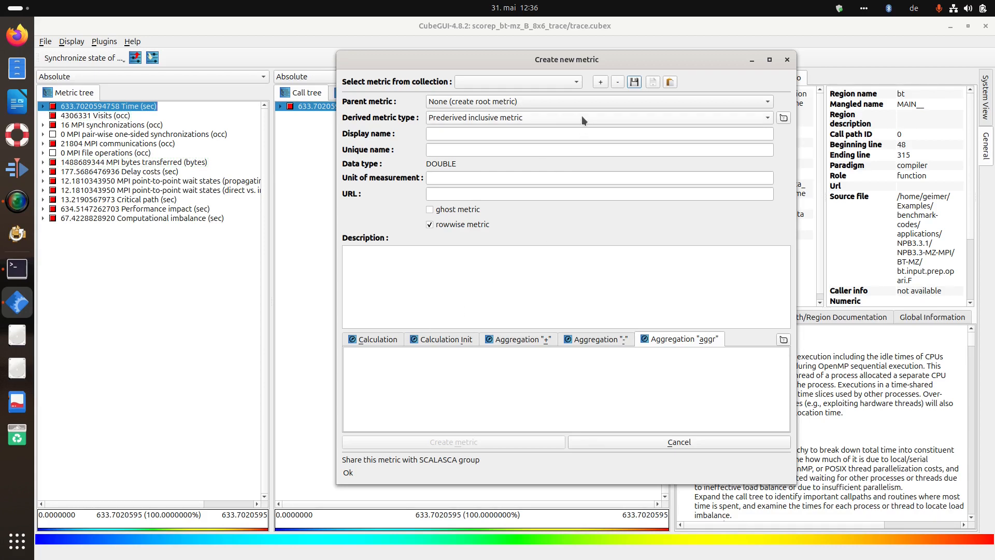
{"action": "left_click", "coordinate": [574, 83]}
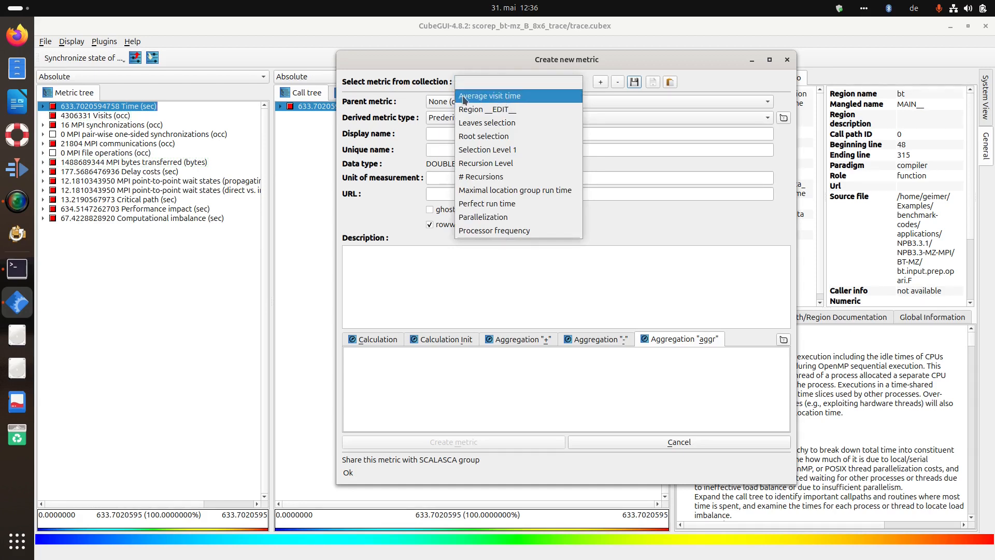
{"action": "left_click", "coordinate": [506, 95]}
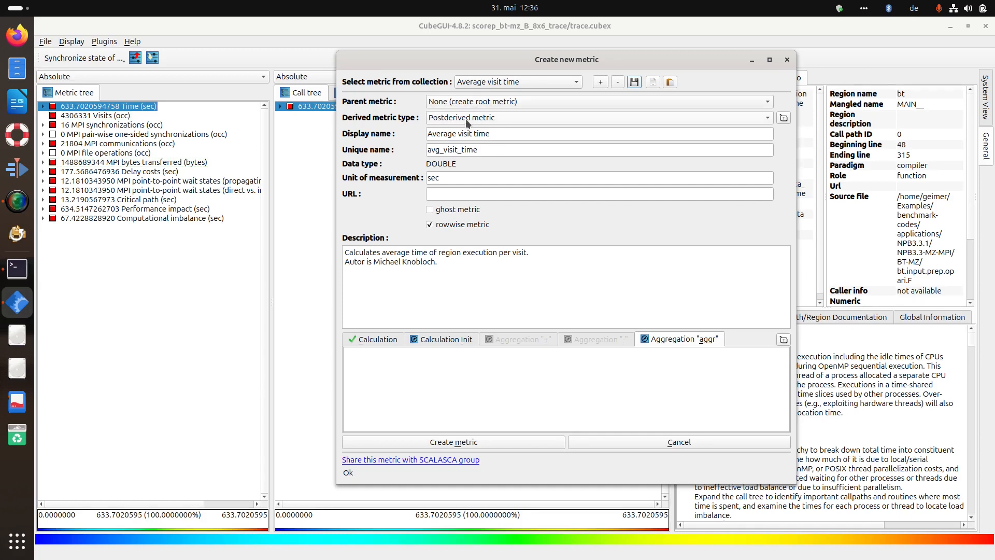
{"action": "double_click", "coordinate": [488, 150]}
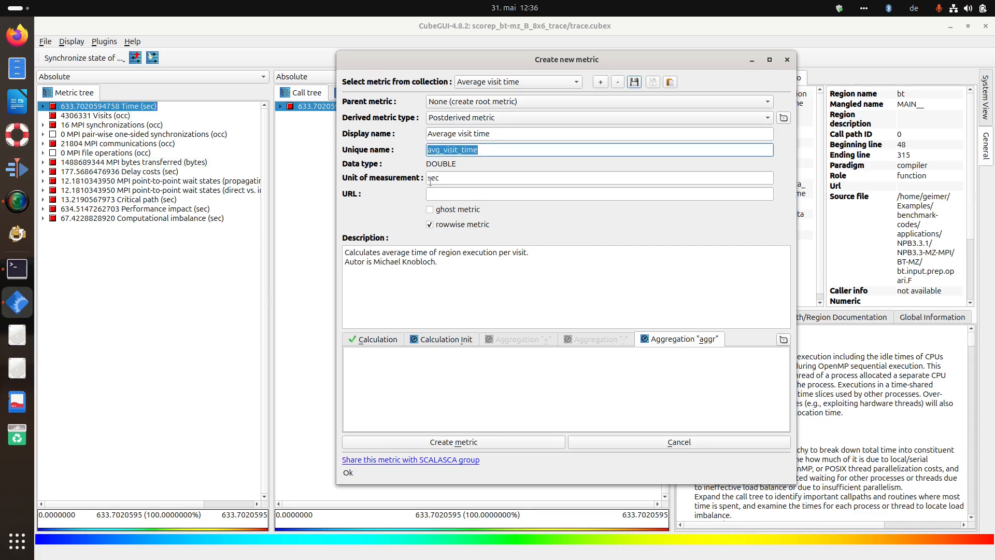
{"action": "left_click", "coordinate": [388, 255]}
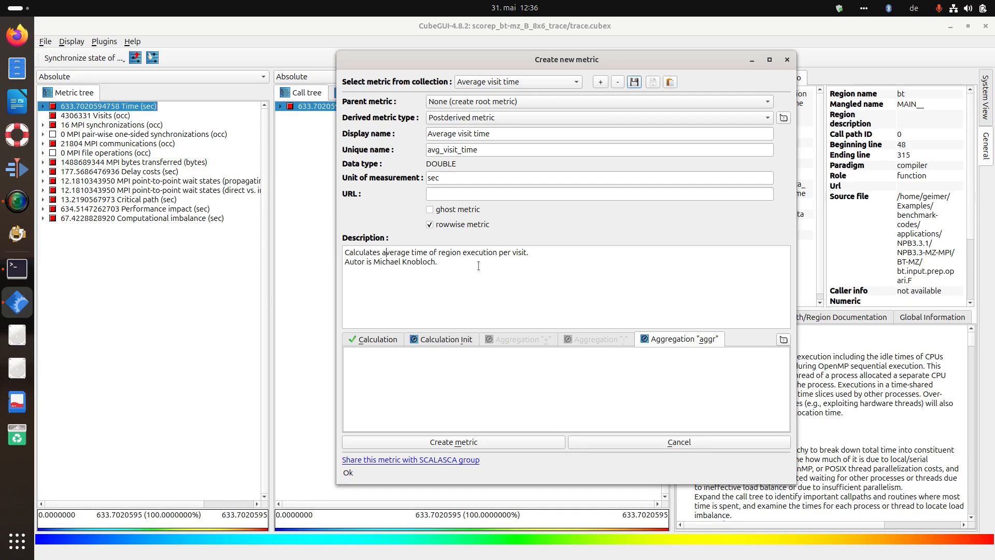
- Review the Calculation expression of the Average visit time metric and create it as a root metric
{"action": "left_click", "coordinate": [362, 340]}
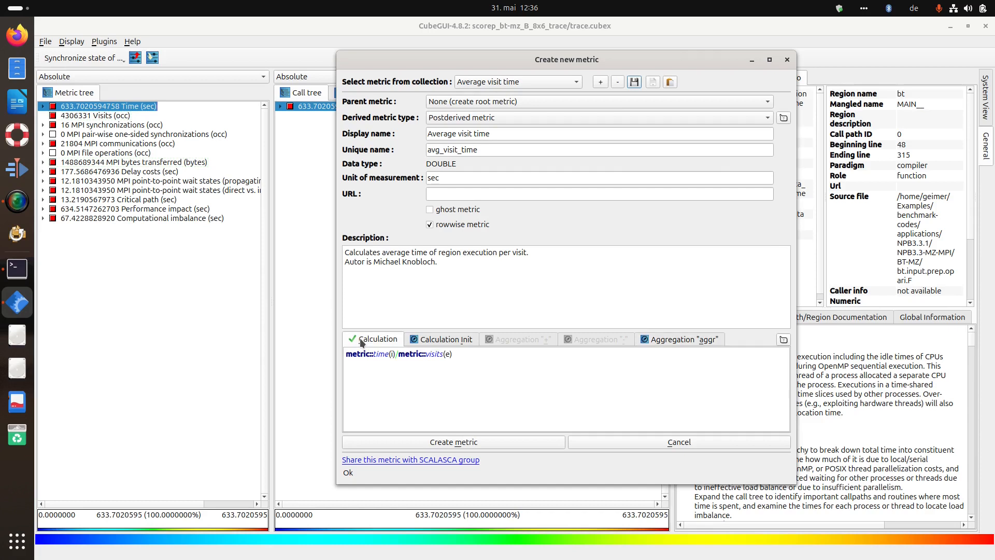
{"action": "left_click", "coordinate": [392, 366]}
{"action": "left_click", "coordinate": [446, 443]}
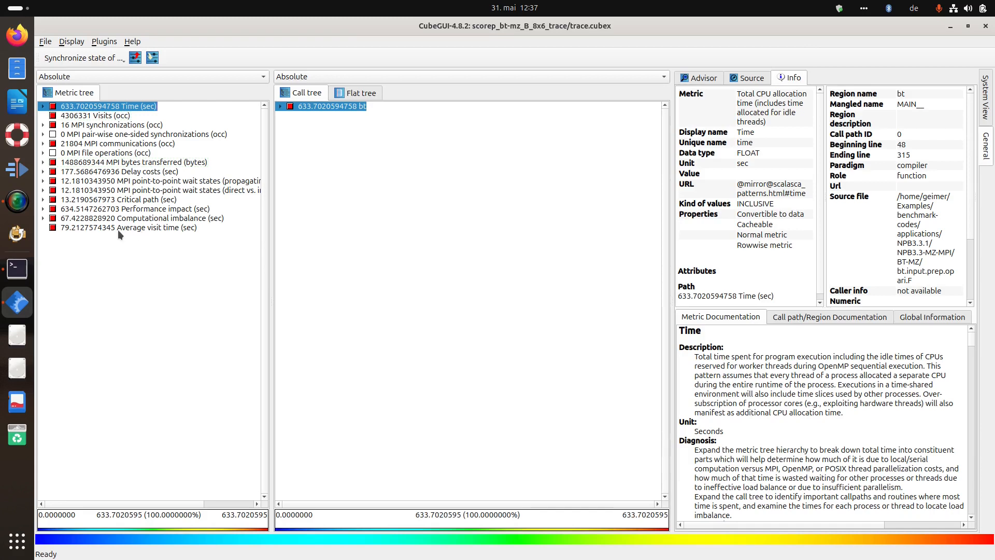
- Show the system tree, expanding the bt call path and all of machine Linux down to the individual threads
{"action": "left_click", "coordinate": [983, 104]}
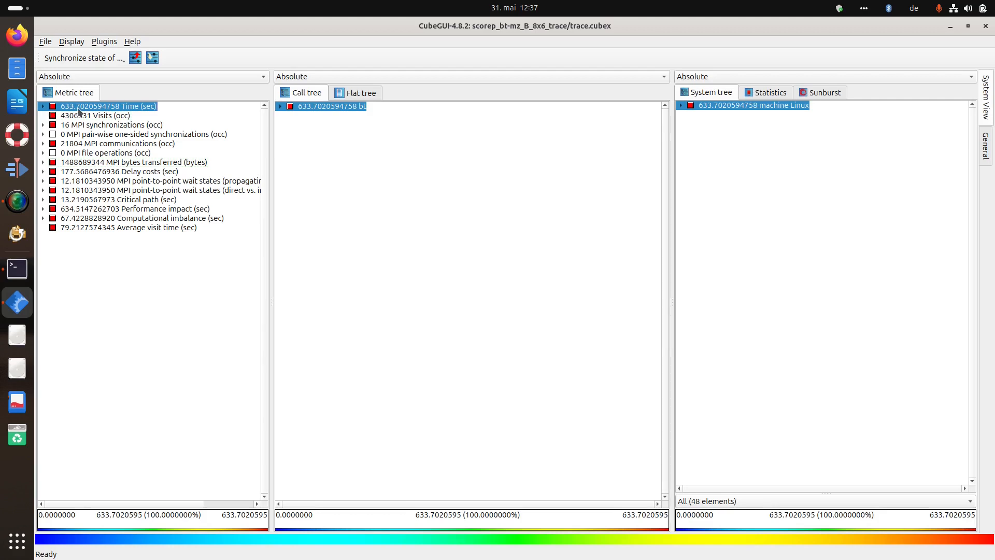
{"action": "left_click", "coordinate": [280, 105]}
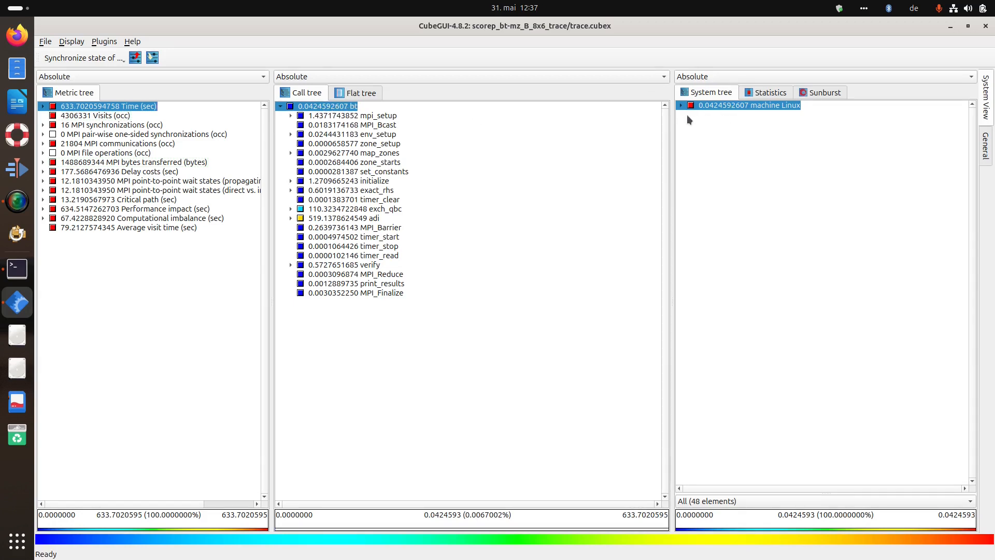
{"action": "right_click", "coordinate": [695, 124]}
{"action": "mouse_move", "coordinate": [826, 150]}
{"action": "left_click", "coordinate": [825, 175]}
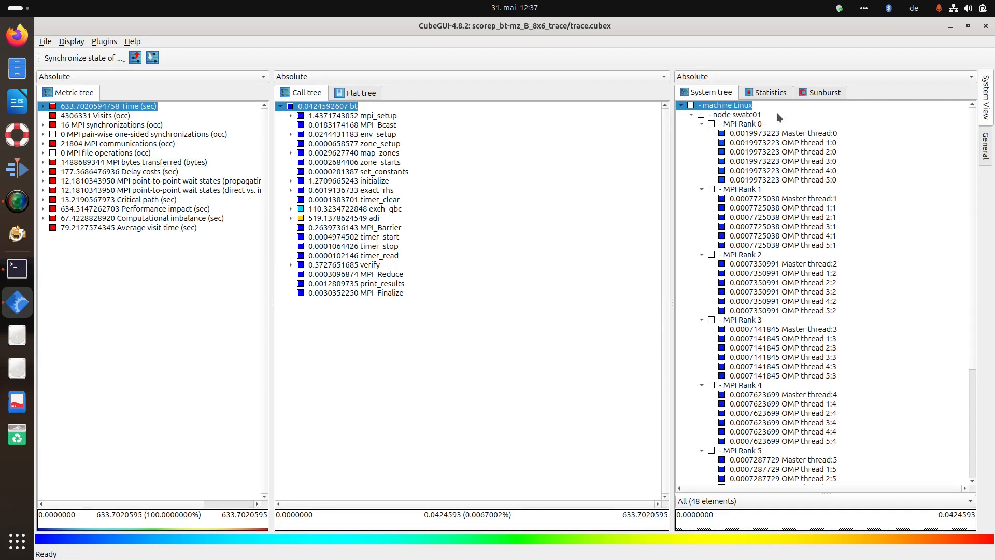
{"action": "scroll", "coordinate": [747, 350], "scroll_direction": "down", "scroll_amount": 3}
{"action": "scroll", "coordinate": [749, 311], "scroll_direction": "up", "scroll_amount": 3}
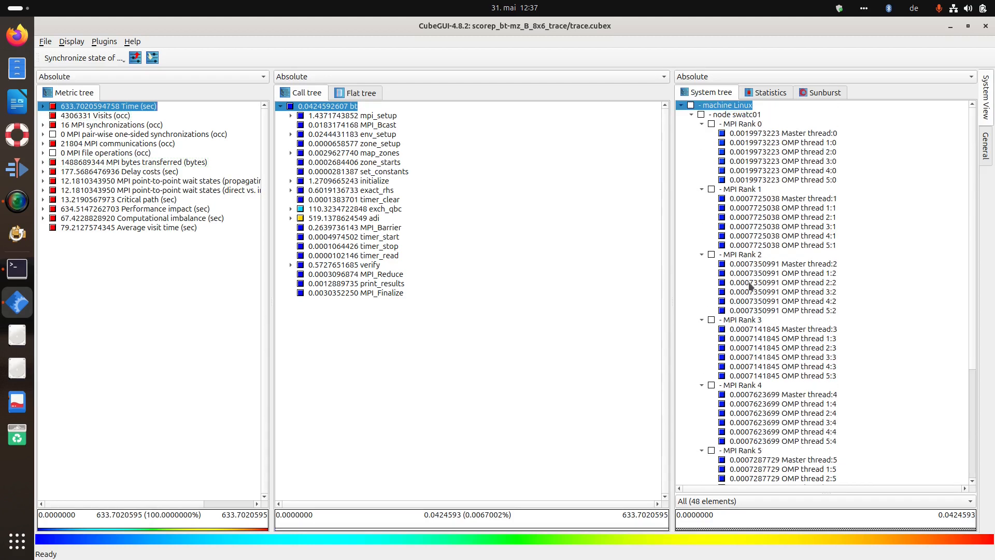
- Select OMP thread 3:0 of MPI Rank 0 and examine the adi call path's Time per thread, collapsed and expanded
{"action": "left_click", "coordinate": [748, 146]}
{"action": "left_click", "coordinate": [750, 160]}
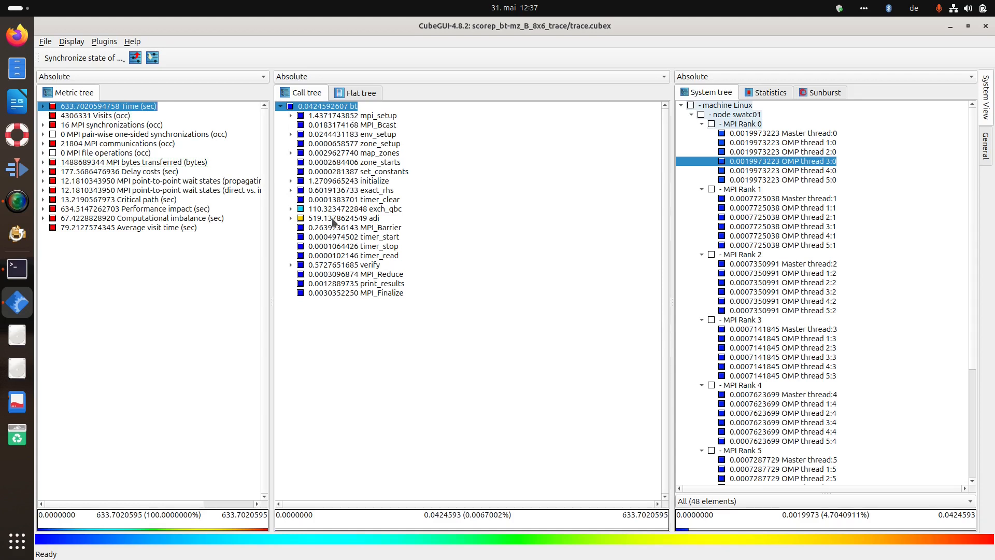
{"action": "left_click", "coordinate": [333, 219]}
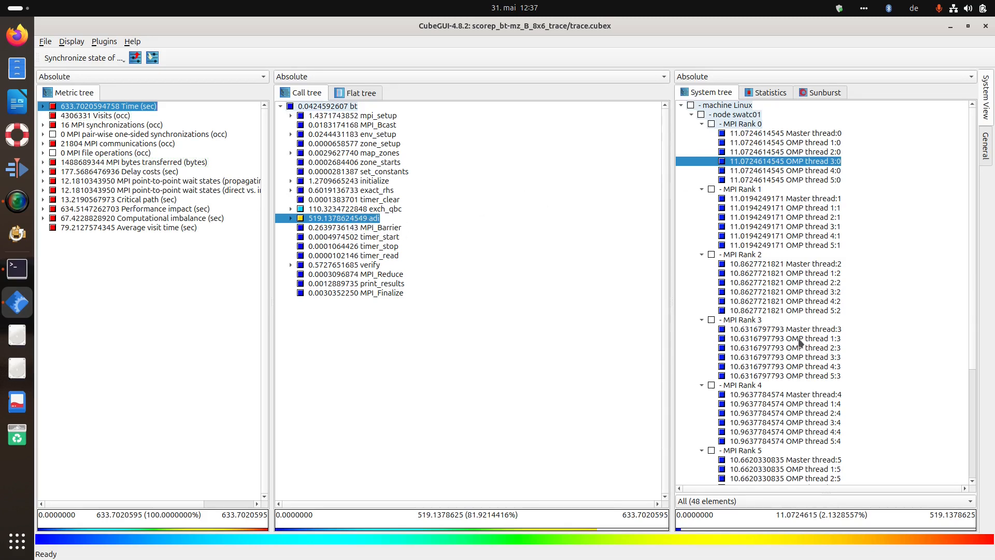
{"action": "left_click", "coordinate": [290, 219]}
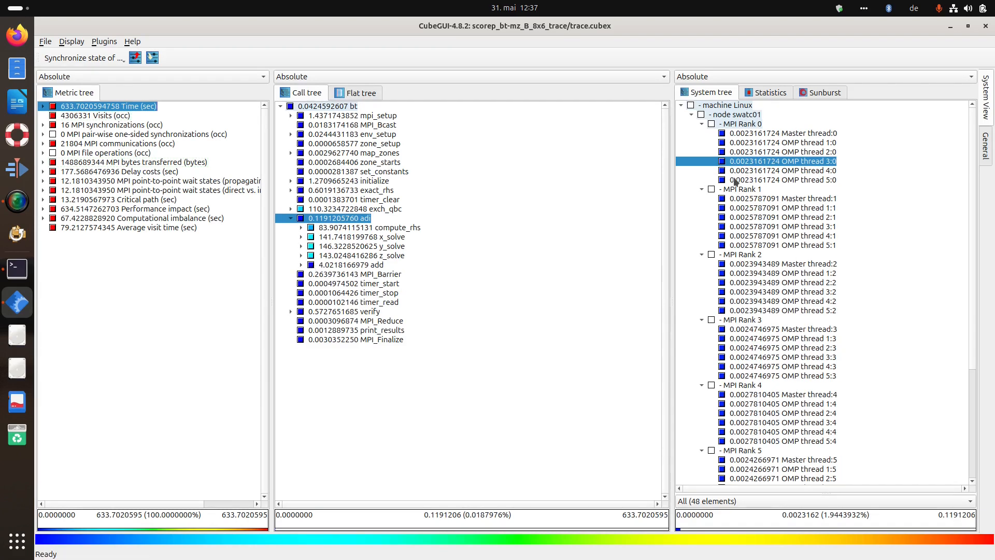
- Expand the whole call tree and select MPI_Waitall under exch_qbc to examine its Time across all MPI ranks
{"action": "right_click", "coordinate": [323, 232]}
{"action": "mouse_move", "coordinate": [456, 281]}
{"action": "left_click", "coordinate": [515, 284]}
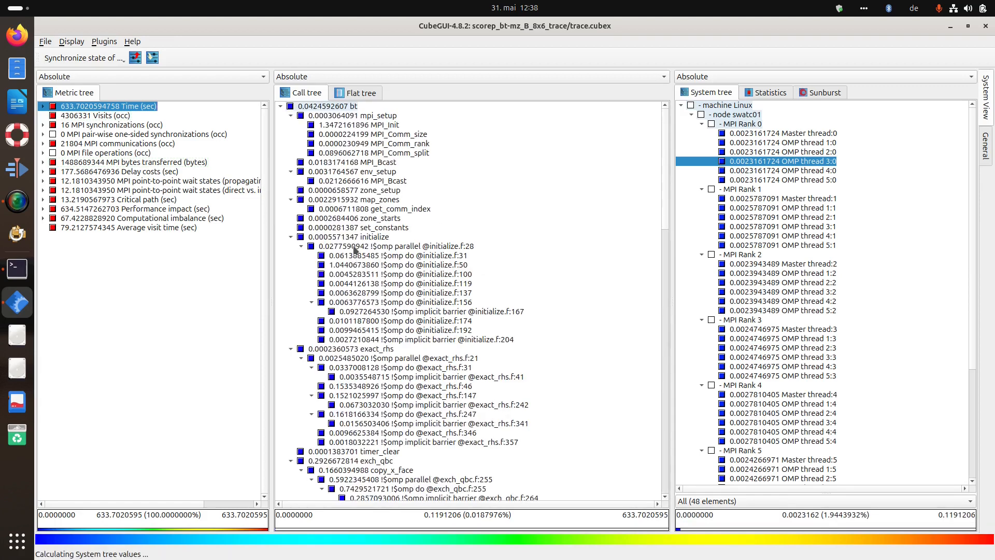
{"action": "scroll", "coordinate": [362, 244], "scroll_direction": "down", "scroll_amount": 15}
{"action": "scroll", "coordinate": [363, 245], "scroll_direction": "up", "scroll_amount": 1}
{"action": "scroll", "coordinate": [362, 245], "scroll_direction": "up", "scroll_amount": 2}
{"action": "left_click", "coordinate": [389, 199]}
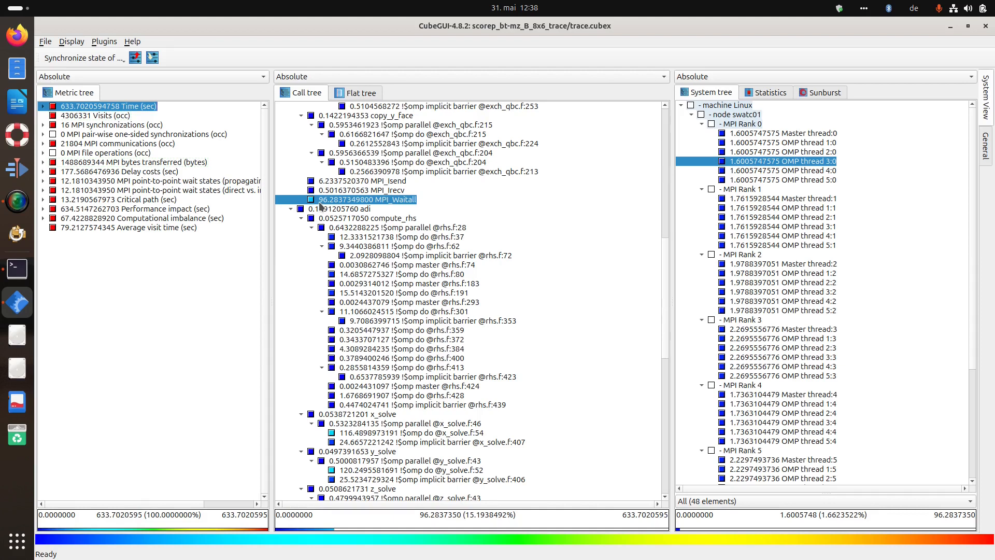
{"action": "scroll", "coordinate": [747, 177], "scroll_direction": "down", "scroll_amount": 6}
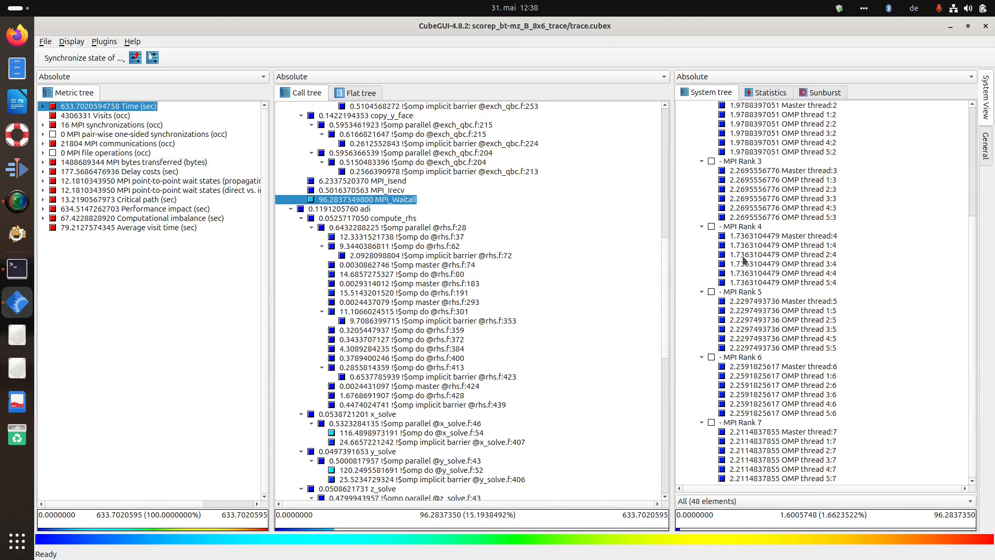
{"action": "scroll", "coordinate": [749, 391], "scroll_direction": "up", "scroll_amount": 6}
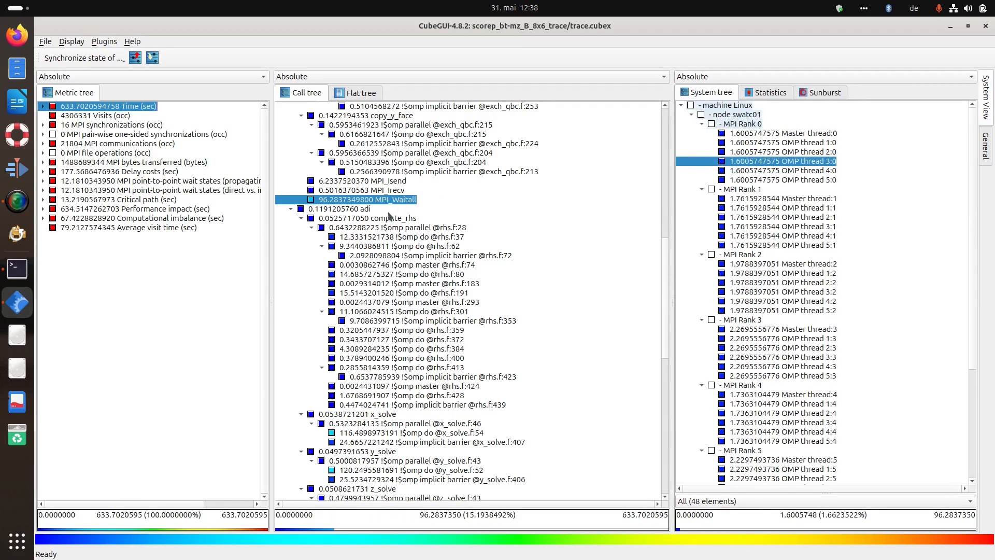
- Compare the Average visit time and Time metrics of MPI_Waitall on Master thread:0
{"action": "left_click", "coordinate": [136, 228]}
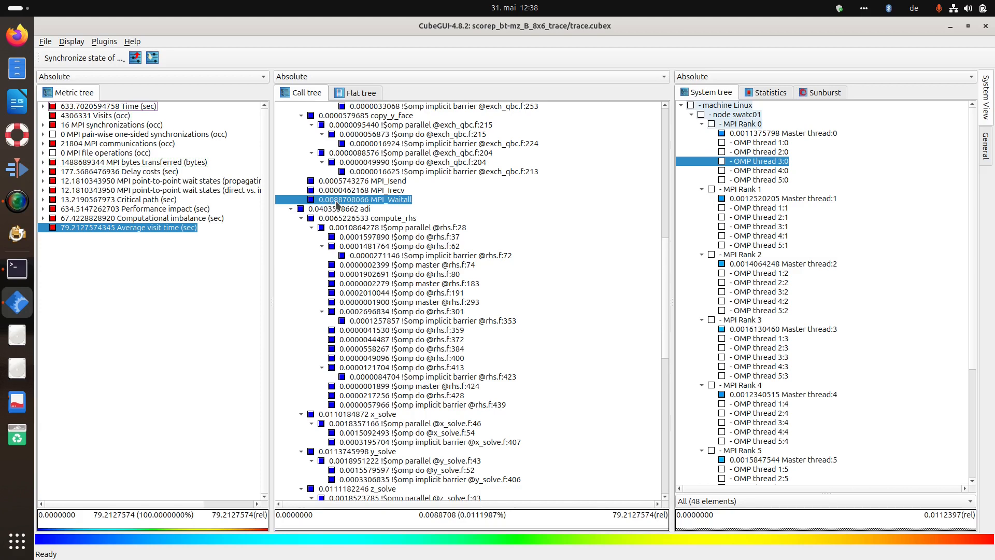
{"action": "left_click", "coordinate": [753, 134]}
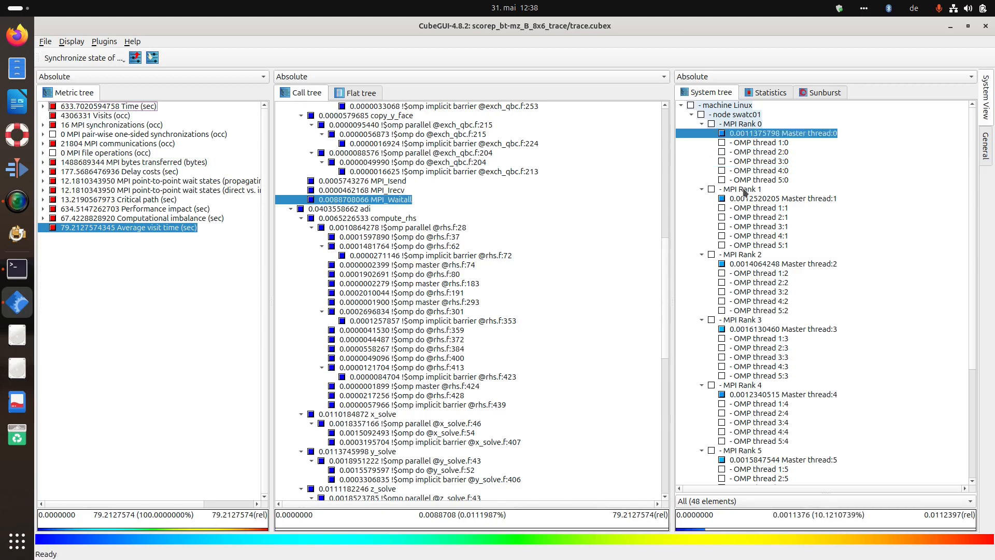
{"action": "left_click", "coordinate": [138, 107]}
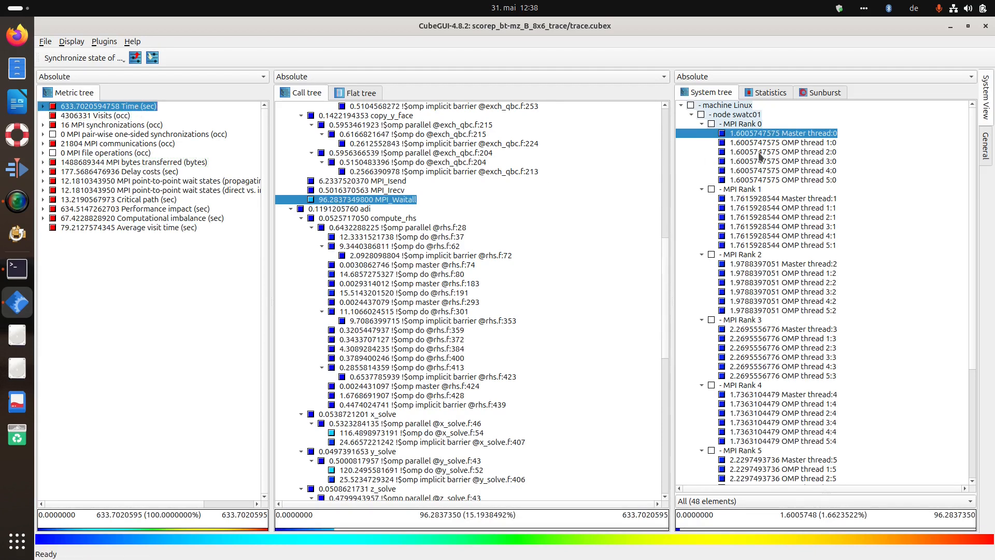
- Expand the Time metric and compare its MPI and Computation parts with Visits for MPI_Waitall
{"action": "left_click", "coordinate": [43, 107]}
{"action": "left_click", "coordinate": [136, 138]}
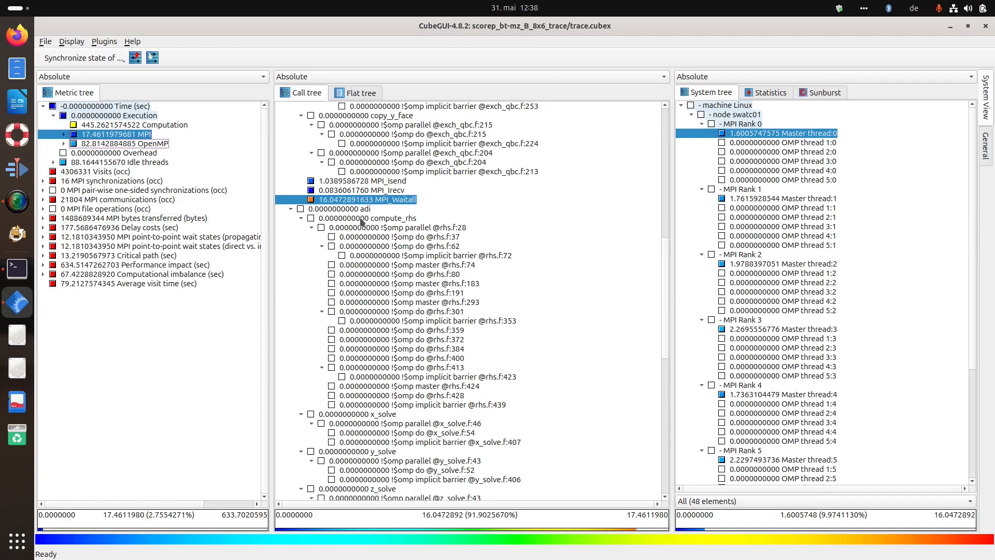
{"action": "left_click", "coordinate": [96, 171]}
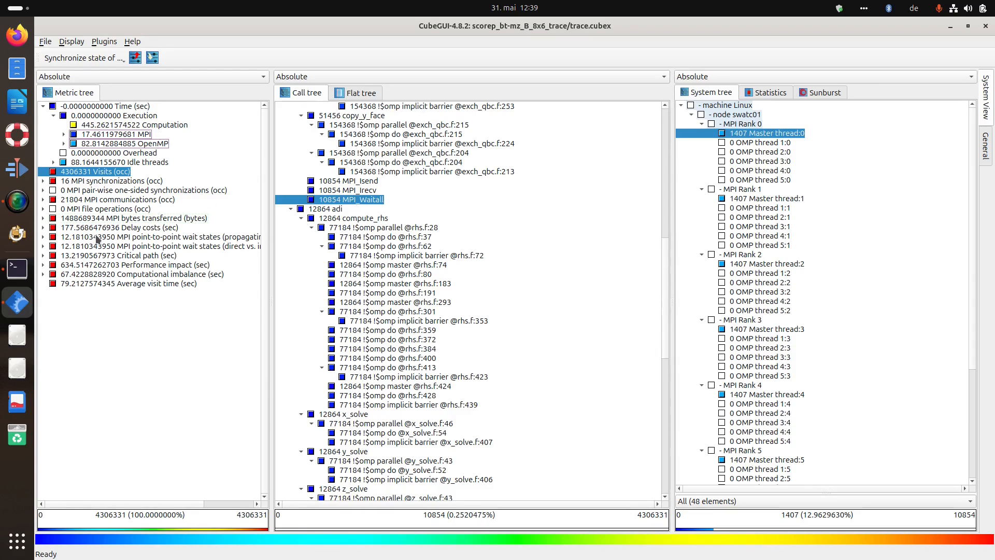
{"action": "left_click", "coordinate": [122, 126]}
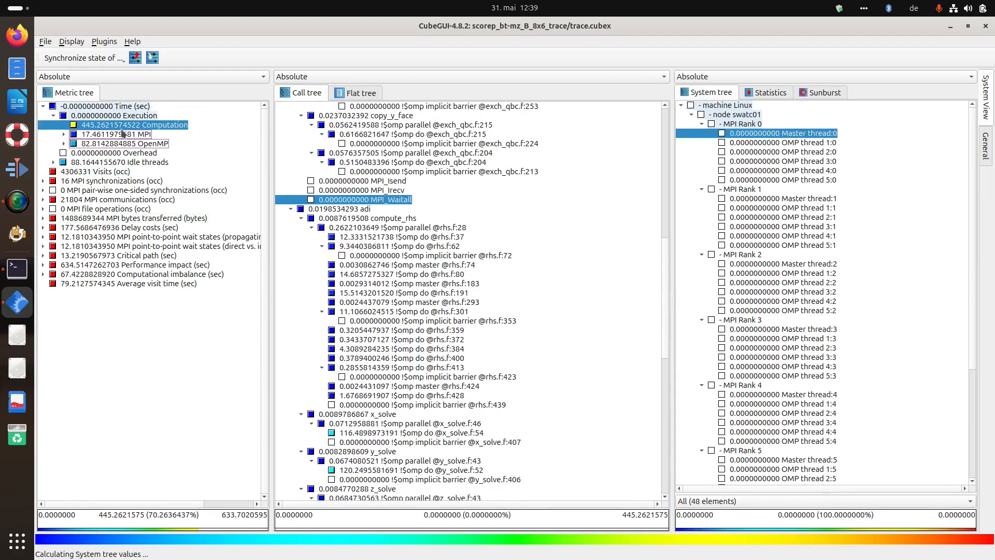
{"action": "left_click", "coordinate": [122, 134]}
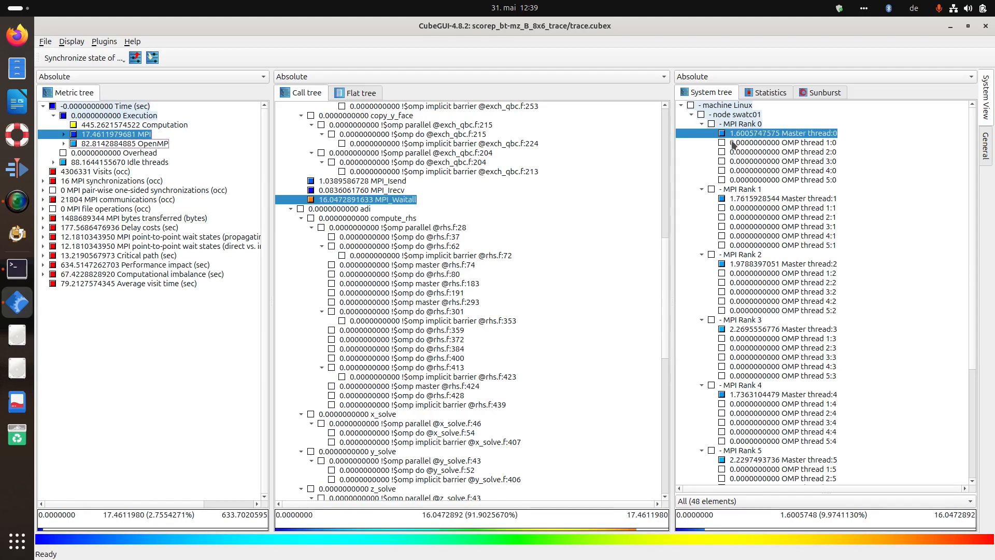
- Examine the Average visit time metric for MPI_Waitall and through the rest of the call tree
{"action": "left_click", "coordinate": [133, 284]}
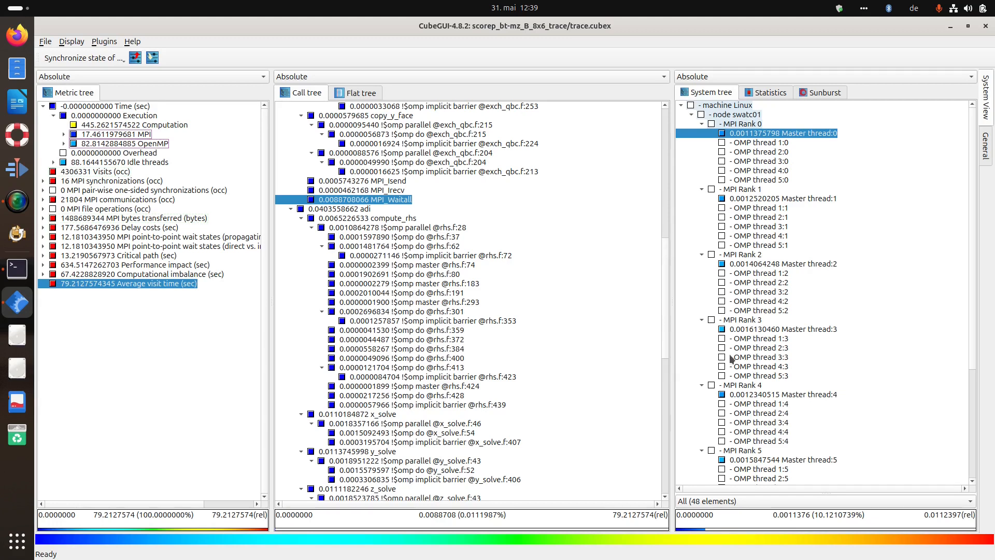
{"action": "scroll", "coordinate": [377, 232], "scroll_direction": "down", "scroll_amount": 15}
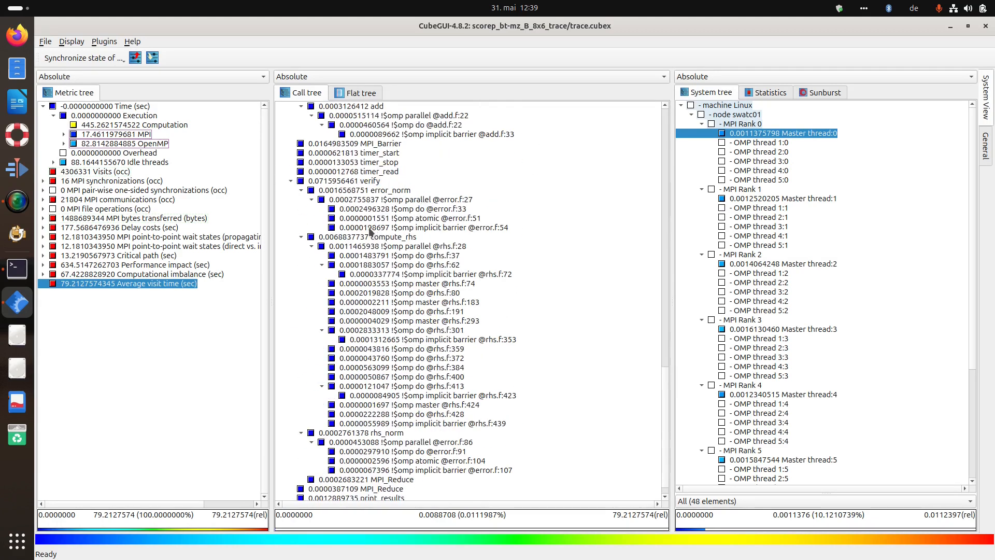
{"action": "scroll", "coordinate": [375, 241], "scroll_direction": "down", "scroll_amount": 1}
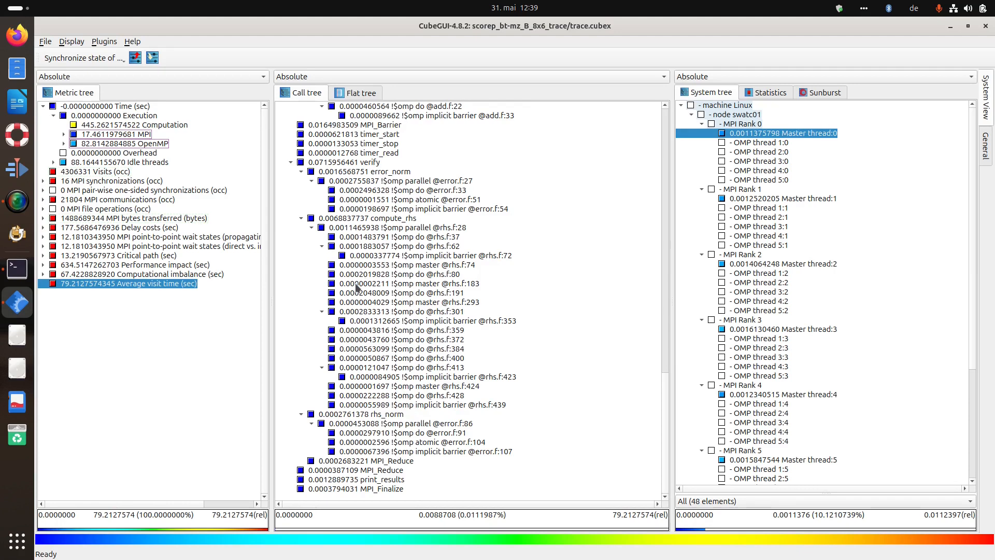
{"action": "scroll", "coordinate": [363, 285], "scroll_direction": "up", "scroll_amount": 6}
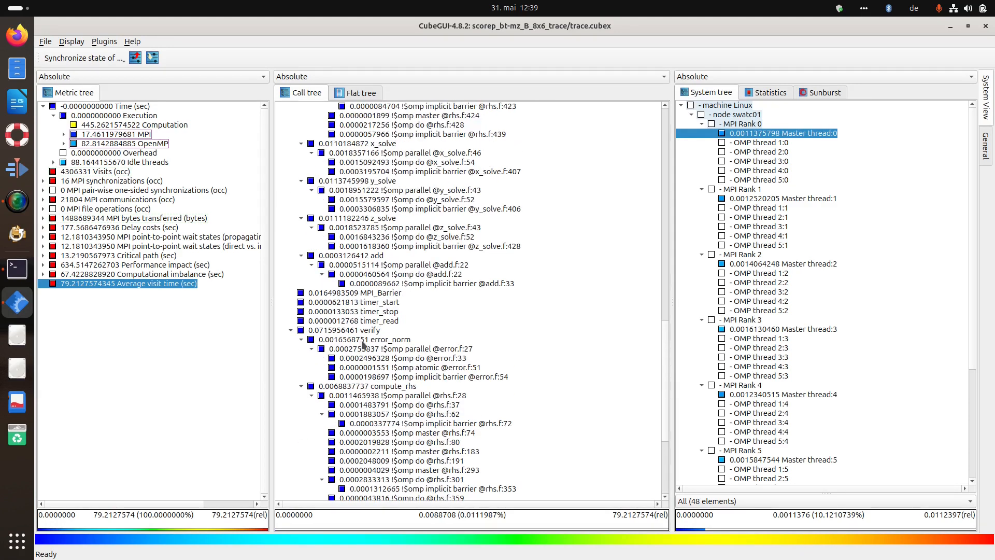
{"action": "scroll", "coordinate": [357, 343], "scroll_direction": "up", "scroll_amount": 10}
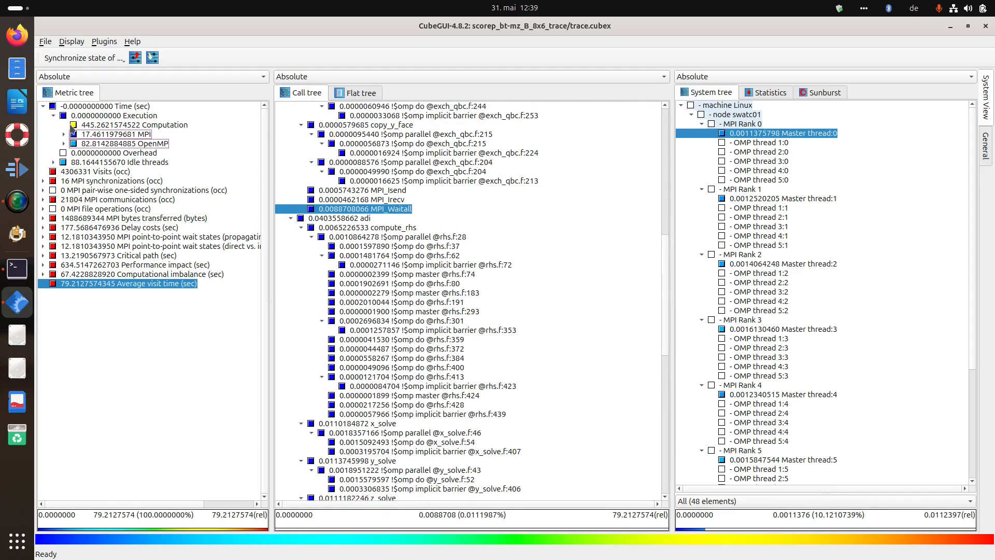
{"action": "left_click", "coordinate": [53, 115]}
{"action": "left_click", "coordinate": [86, 116]}
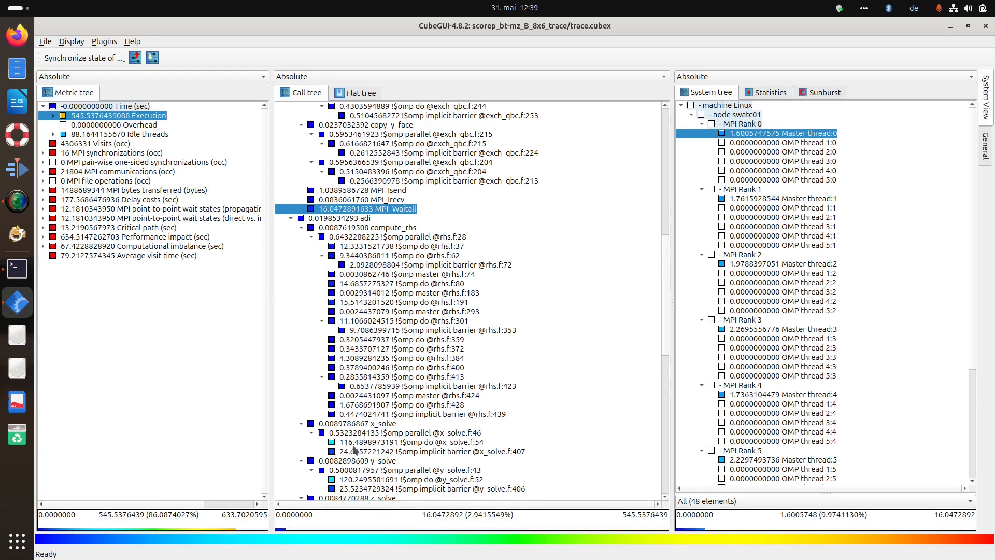
{"action": "scroll", "coordinate": [356, 450], "scroll_direction": "down", "scroll_amount": 1}
{"action": "left_click", "coordinate": [371, 416]}
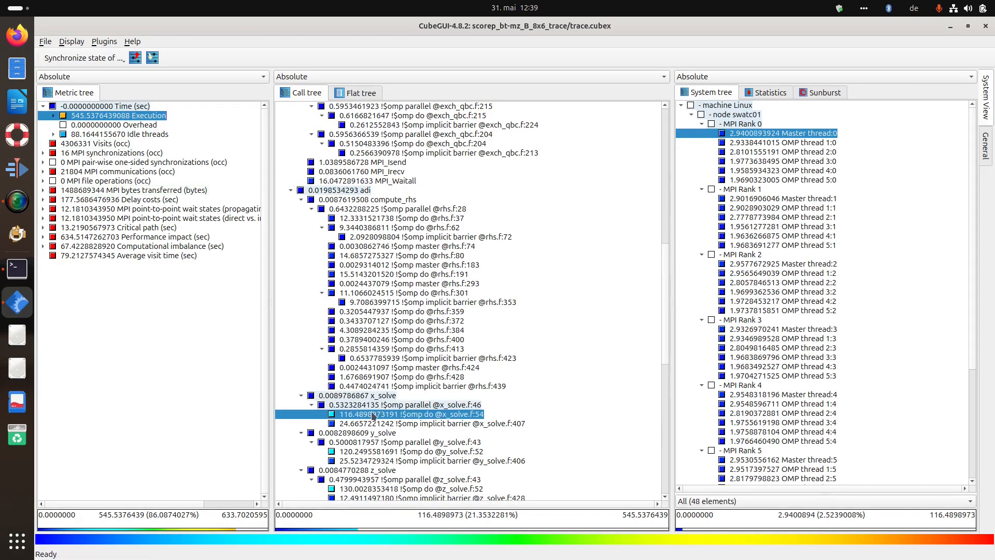
{"action": "scroll", "coordinate": [358, 363], "scroll_direction": "down", "scroll_amount": 8}
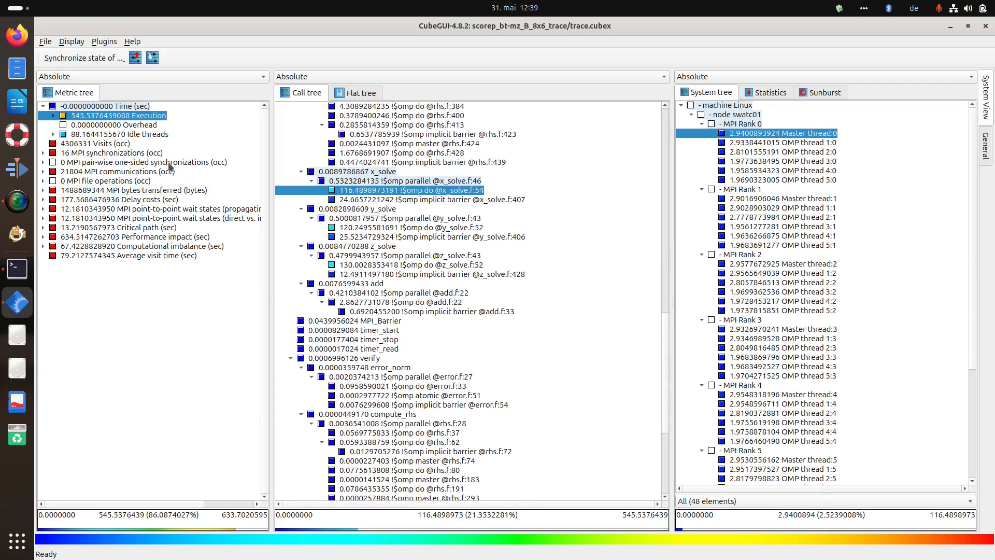
{"action": "left_click", "coordinate": [106, 144]}
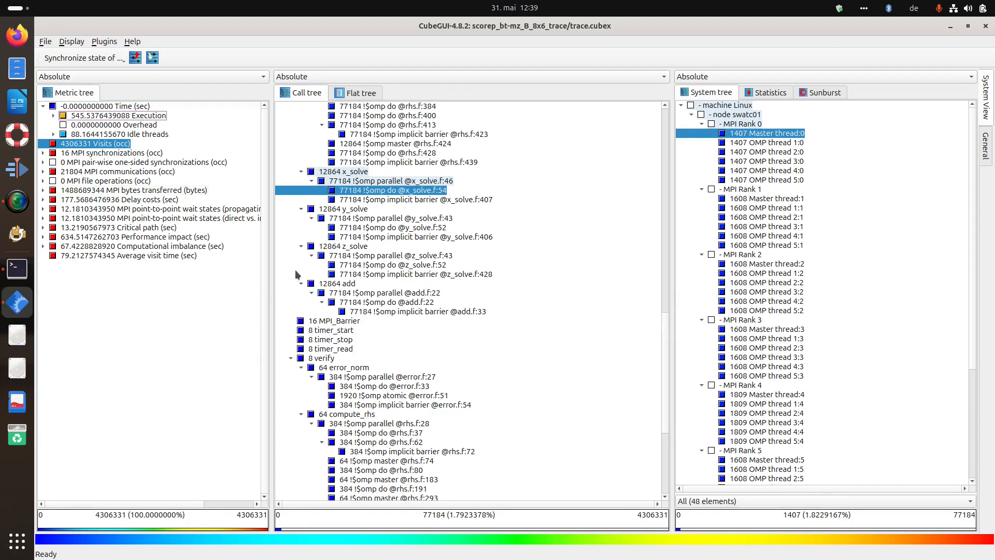
- Start creating a new metric and review the Region __EDIT__, Leaves selection and Root selection templates from the collection
{"action": "right_click", "coordinate": [99, 298]}
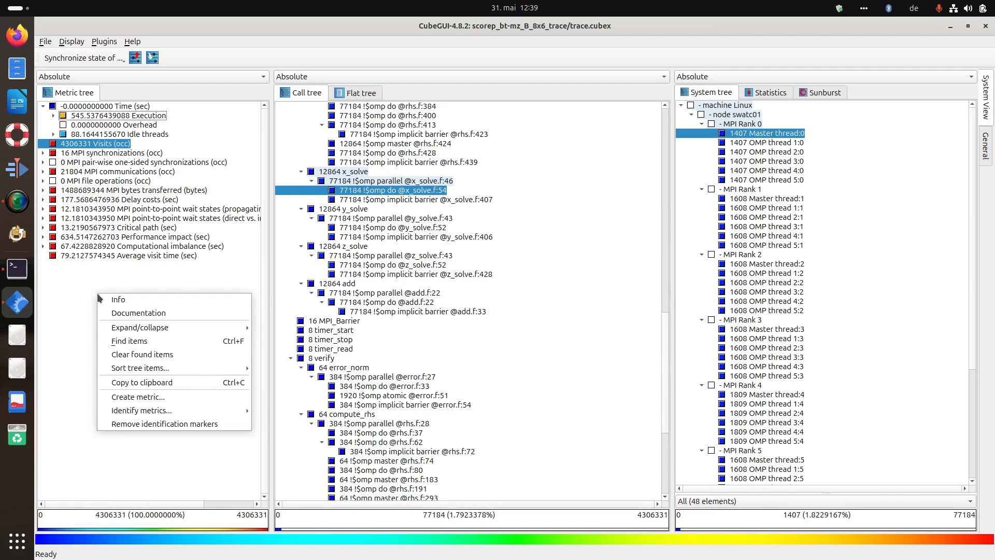
{"action": "left_click", "coordinate": [153, 397]}
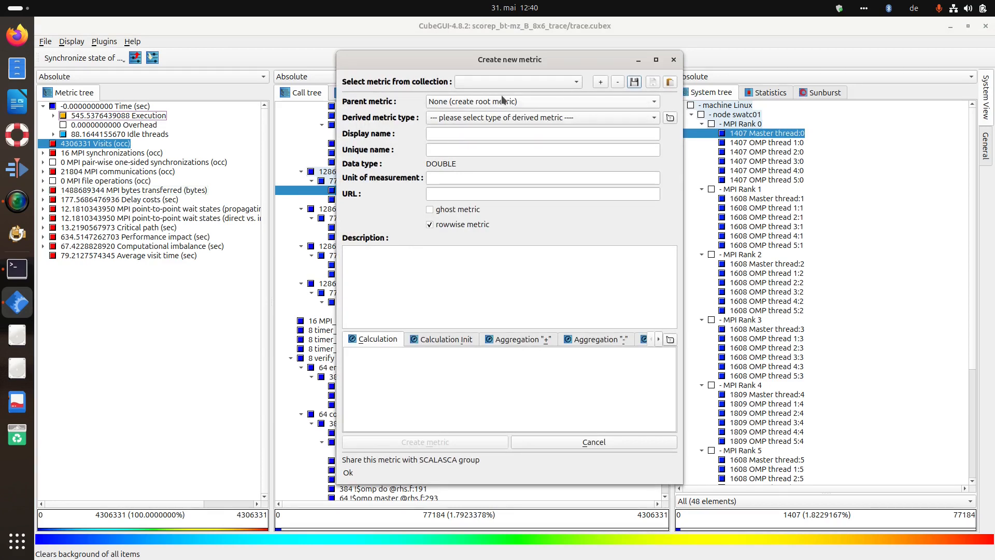
{"action": "left_click", "coordinate": [483, 83]}
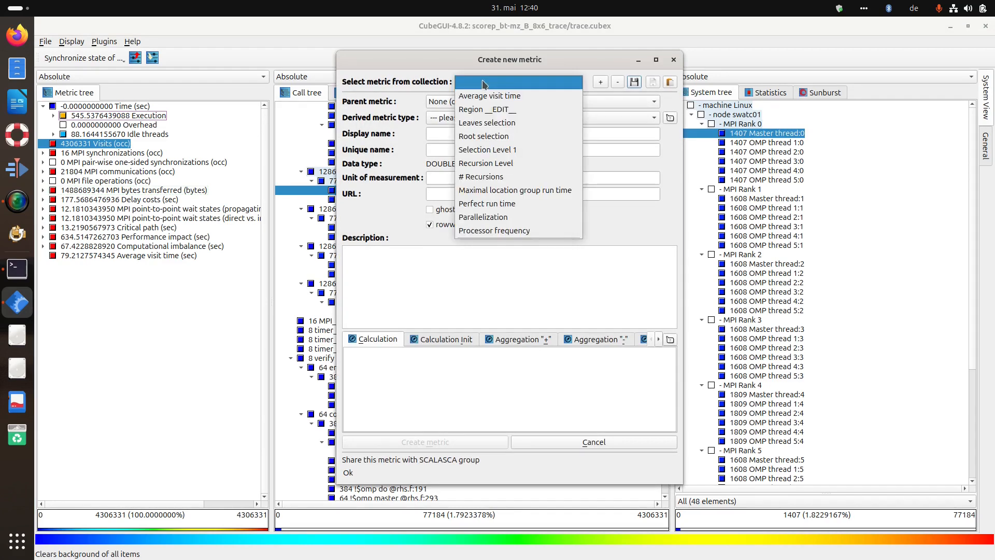
{"action": "left_click", "coordinate": [490, 109]}
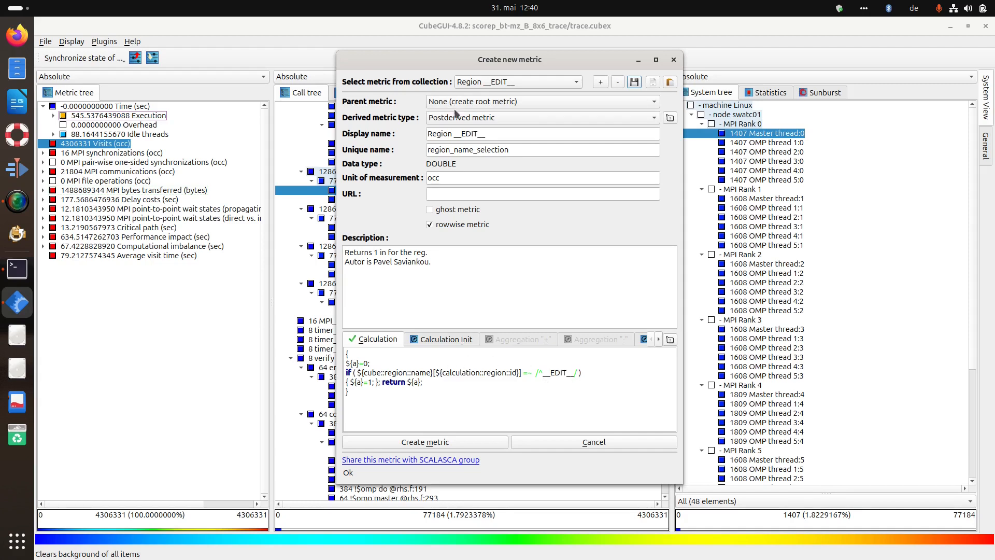
{"action": "scroll", "coordinate": [478, 86], "scroll_direction": "down", "scroll_amount": 1}
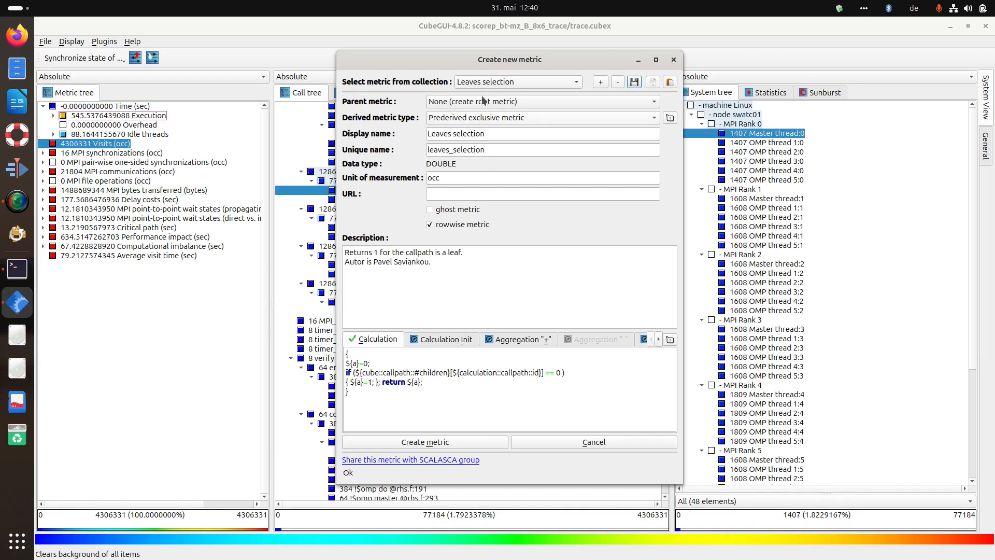
{"action": "scroll", "coordinate": [487, 82], "scroll_direction": "down", "scroll_amount": 1}
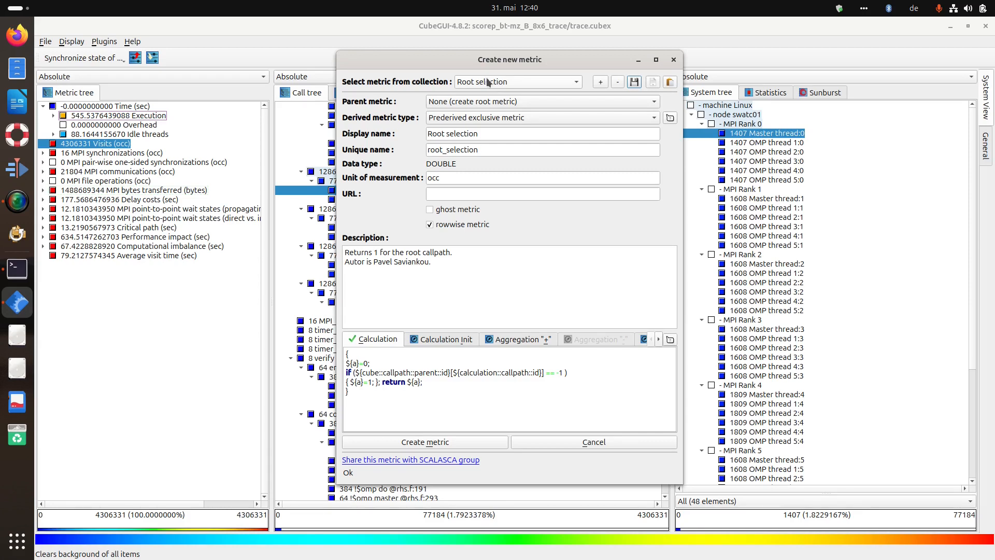
- Load the Selection Level 1 template and examine the parent check and level variable in its calculation code
{"action": "scroll", "coordinate": [490, 81], "scroll_direction": "down", "scroll_amount": 1}
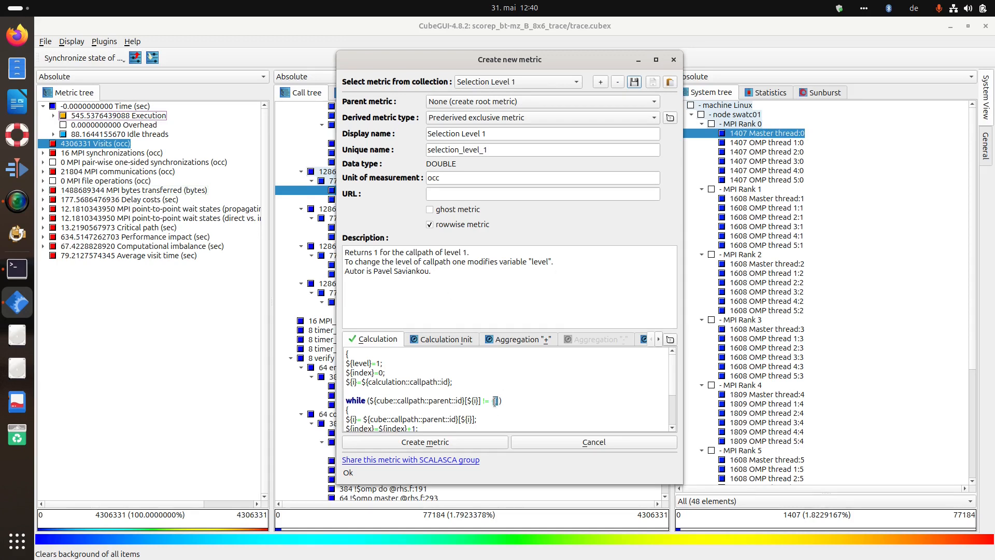
{"action": "double_click", "coordinate": [493, 403]}
{"action": "left_click", "coordinate": [380, 363]}
- Load the Recursion Level template and examine the recursion variable in its calculation expression
{"action": "left_click", "coordinate": [519, 82]}
{"action": "left_click", "coordinate": [518, 95]}
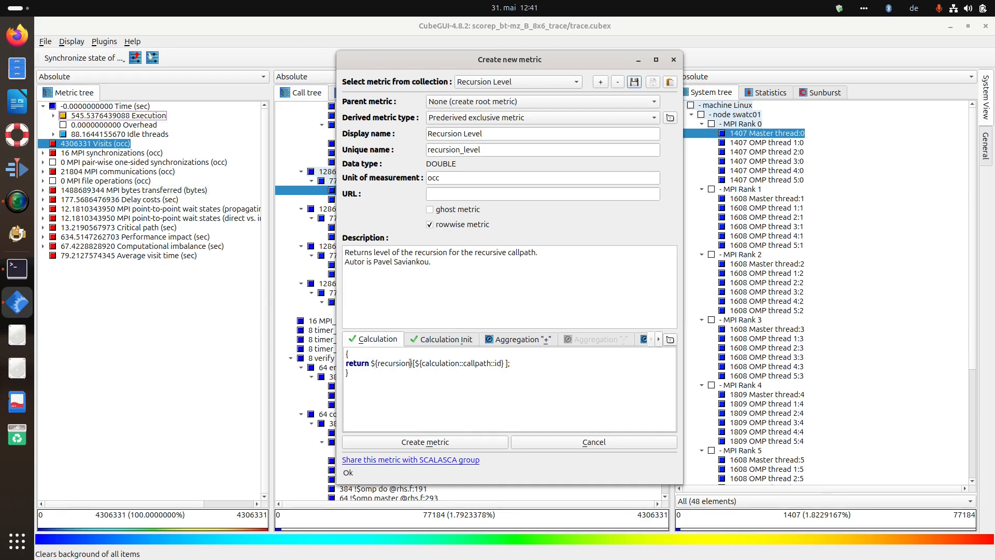
{"action": "double_click", "coordinate": [392, 362]}
- Read through the Calculation Init code of the Recursion Level template, from the global recursion variable through the nested loops, and return to its calculation
{"action": "left_click", "coordinate": [440, 339]}
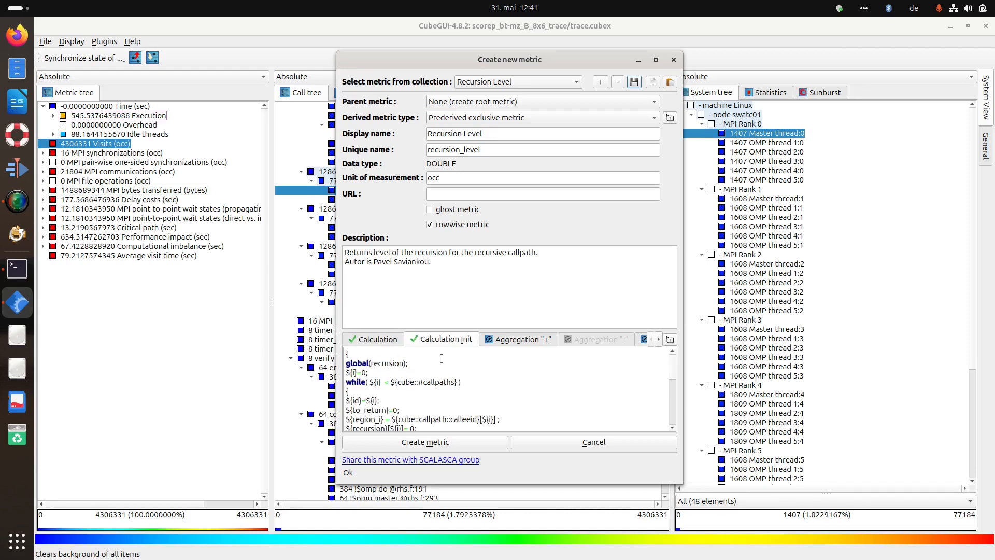
{"action": "double_click", "coordinate": [382, 363]}
{"action": "scroll", "coordinate": [431, 377], "scroll_direction": "down", "scroll_amount": 3}
{"action": "scroll", "coordinate": [428, 372], "scroll_direction": "up", "scroll_amount": 3}
{"action": "scroll", "coordinate": [377, 387], "scroll_direction": "down", "scroll_amount": 2}
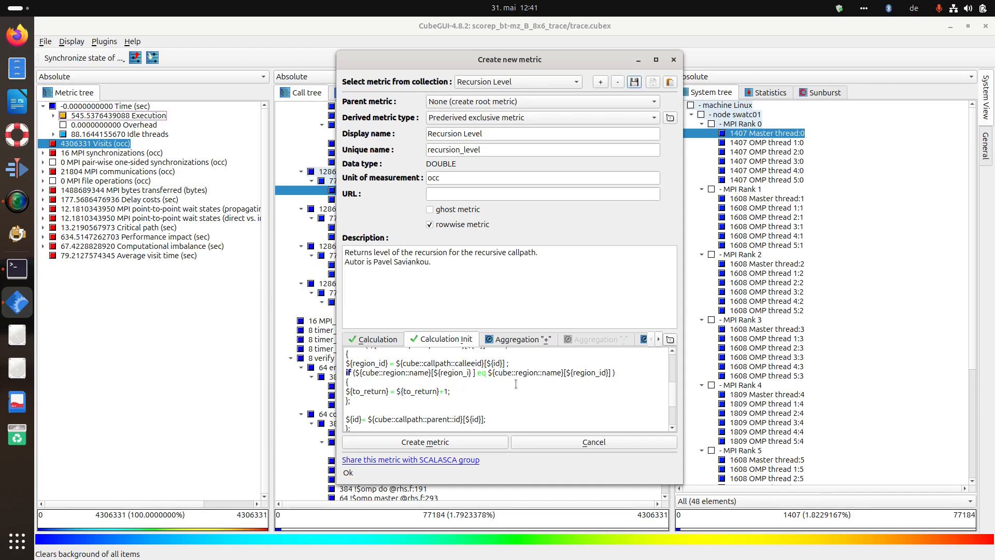
{"action": "scroll", "coordinate": [447, 386], "scroll_direction": "up", "scroll_amount": 1}
{"action": "scroll", "coordinate": [404, 380], "scroll_direction": "down", "scroll_amount": 1}
{"action": "scroll", "coordinate": [426, 407], "scroll_direction": "down", "scroll_amount": 2}
{"action": "scroll", "coordinate": [424, 402], "scroll_direction": "up", "scroll_amount": 4}
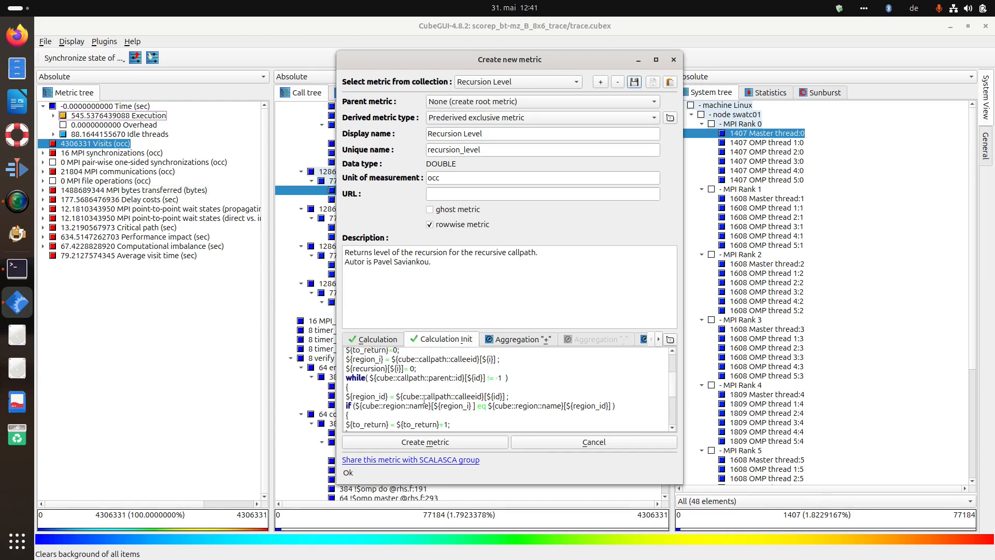
{"action": "left_click", "coordinate": [385, 340]}
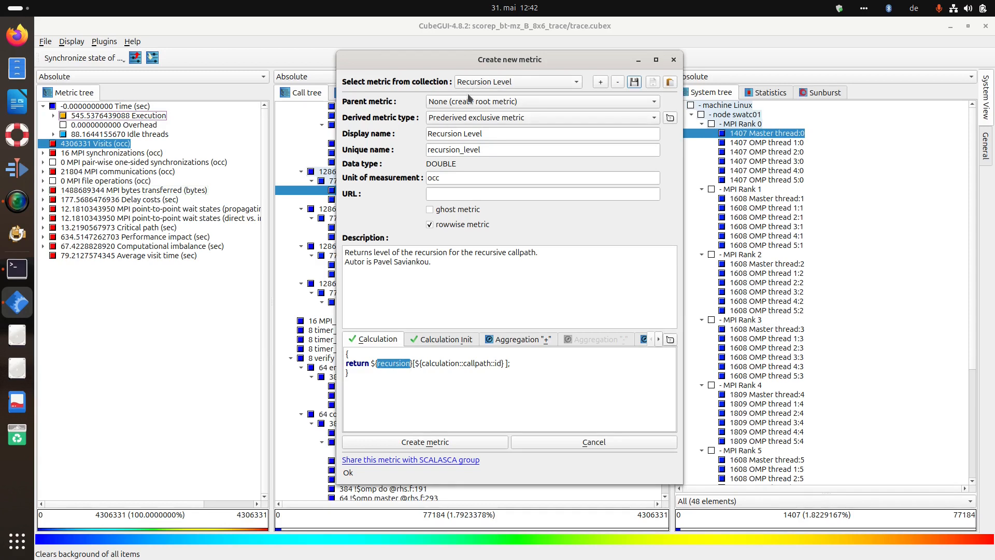
- Review the # Recursions template, and examine the "+" aggregation expression of Maximal location group run time in a widened dialog
{"action": "scroll", "coordinate": [472, 86], "scroll_direction": "down", "scroll_amount": 1}
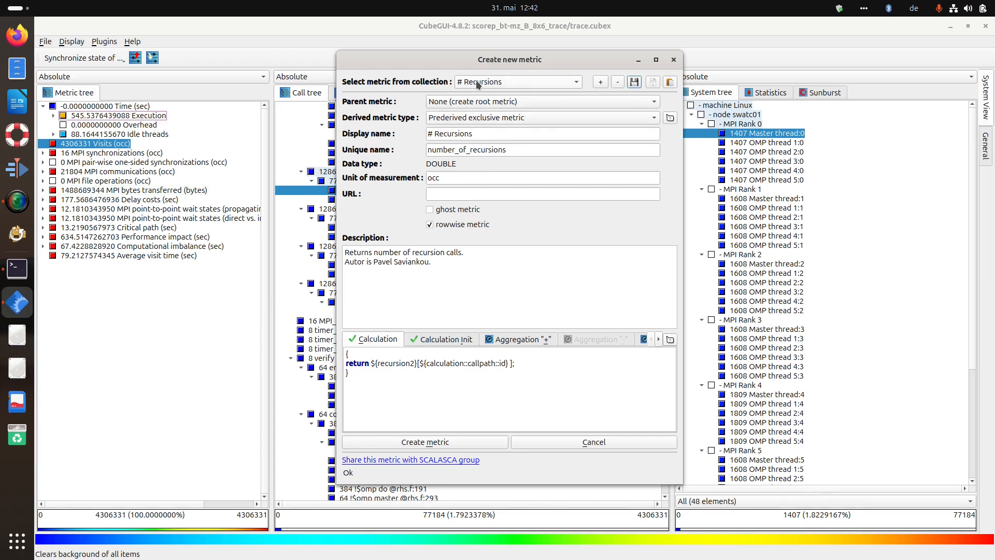
{"action": "scroll", "coordinate": [477, 85], "scroll_direction": "down", "scroll_amount": 1}
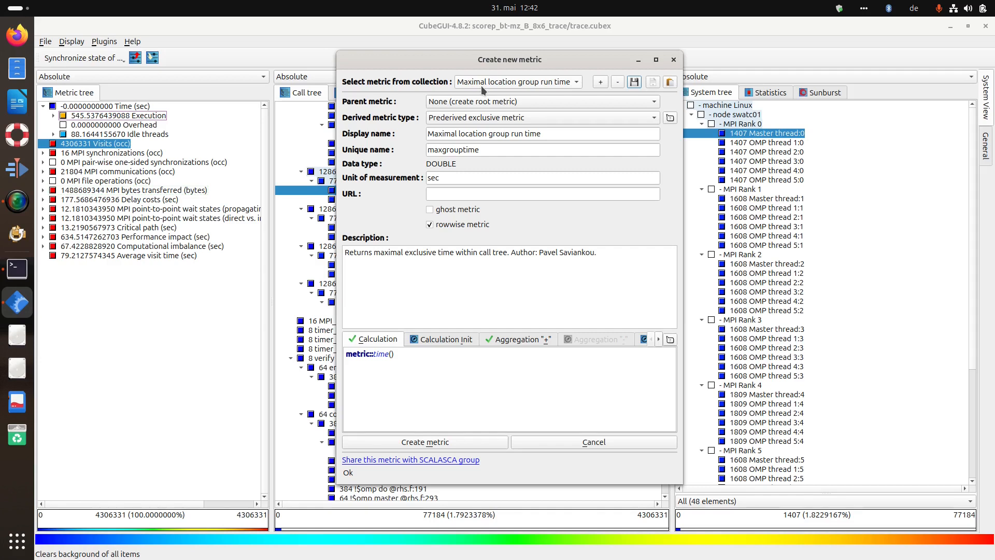
{"action": "left_click_drag", "start_coordinate": [683, 257], "coordinate": [833, 251]}
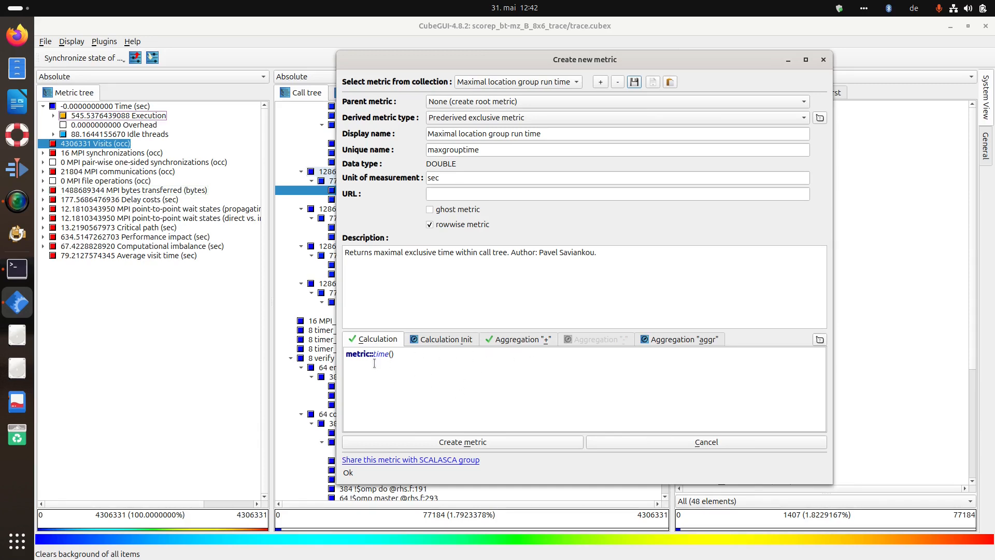
{"action": "left_click", "coordinate": [516, 339]}
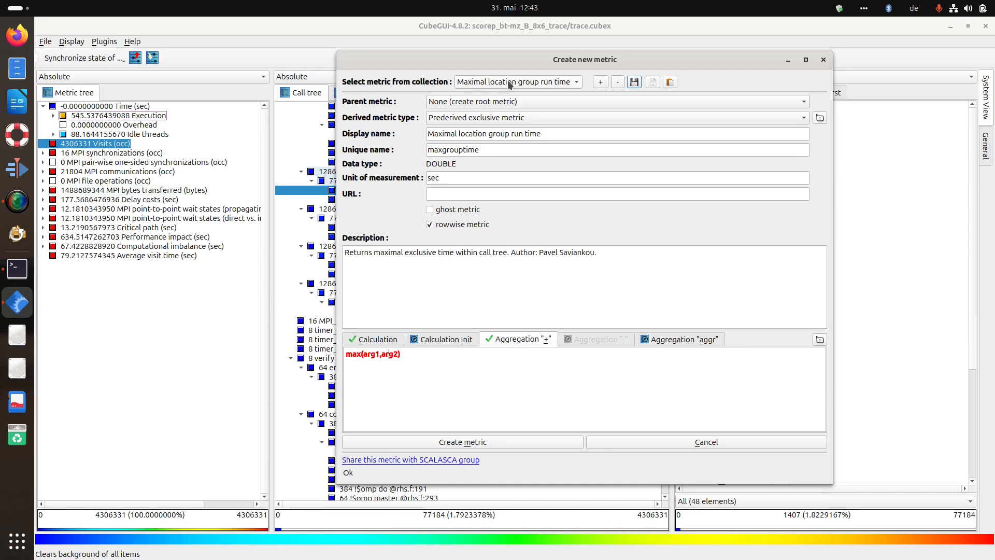
- Examine the Perfect run time template's calculation and compare it with the unique name of Maximal location group run time
{"action": "scroll", "coordinate": [509, 84], "scroll_direction": "down", "scroll_amount": 1}
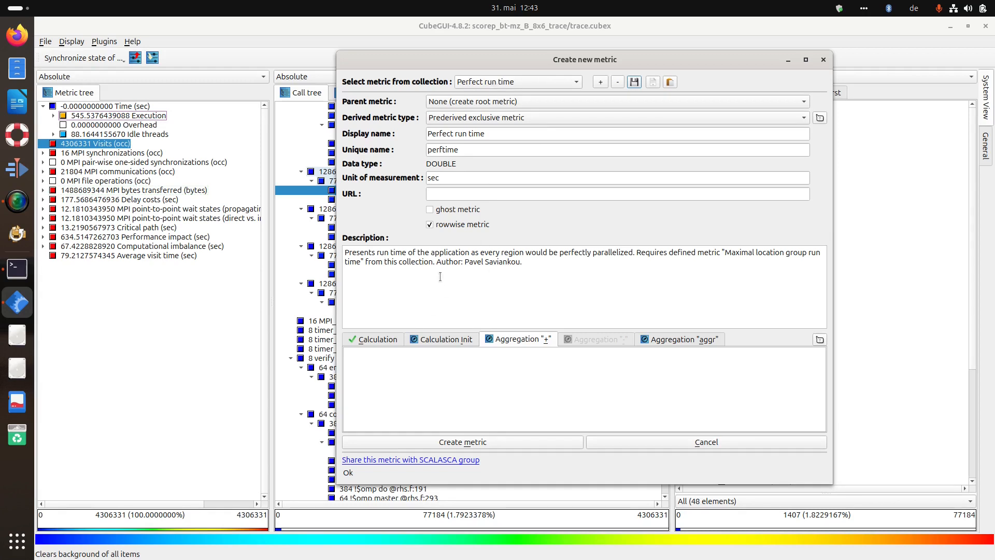
{"action": "left_click", "coordinate": [380, 340]}
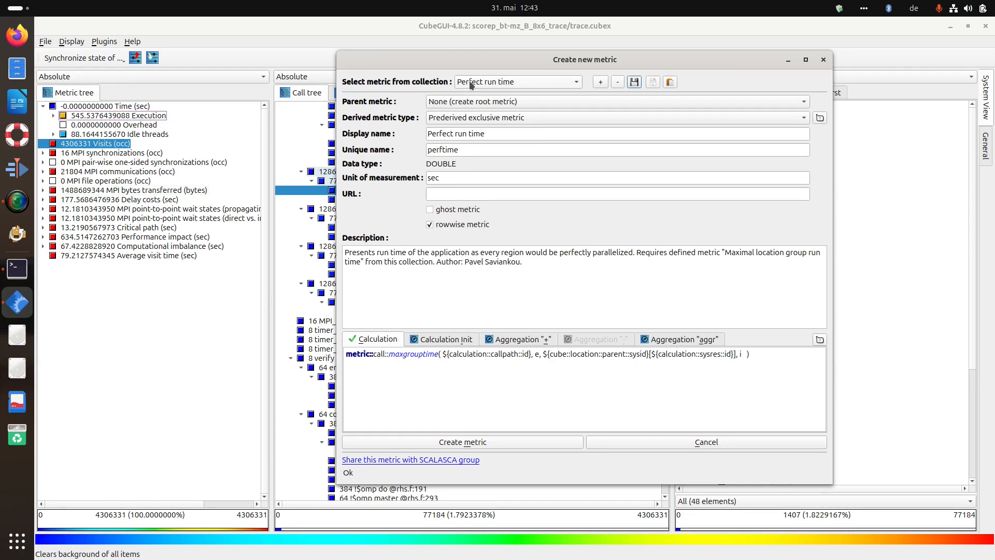
{"action": "scroll", "coordinate": [472, 82], "scroll_direction": "up", "scroll_amount": 1}
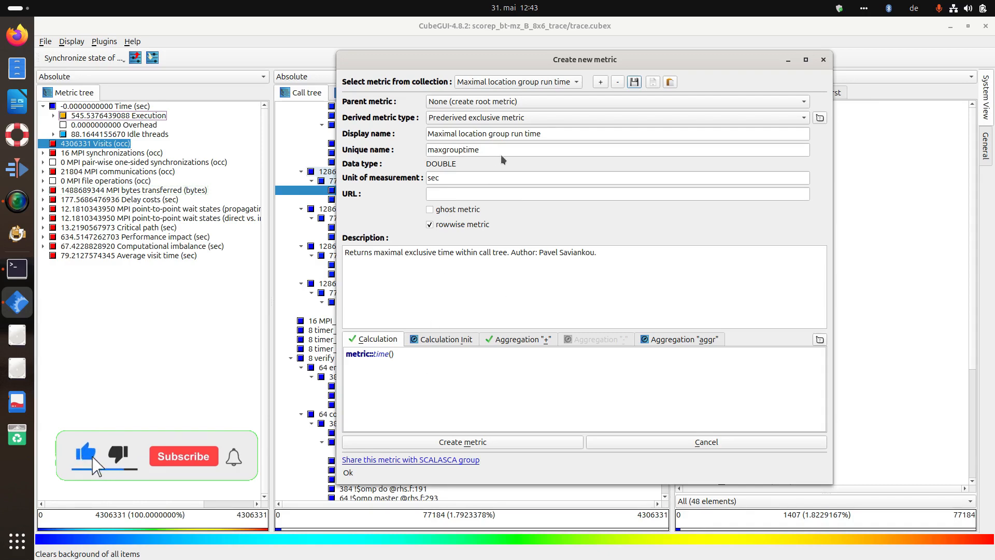
{"action": "left_click_drag", "start_coordinate": [482, 150], "coordinate": [416, 149]}
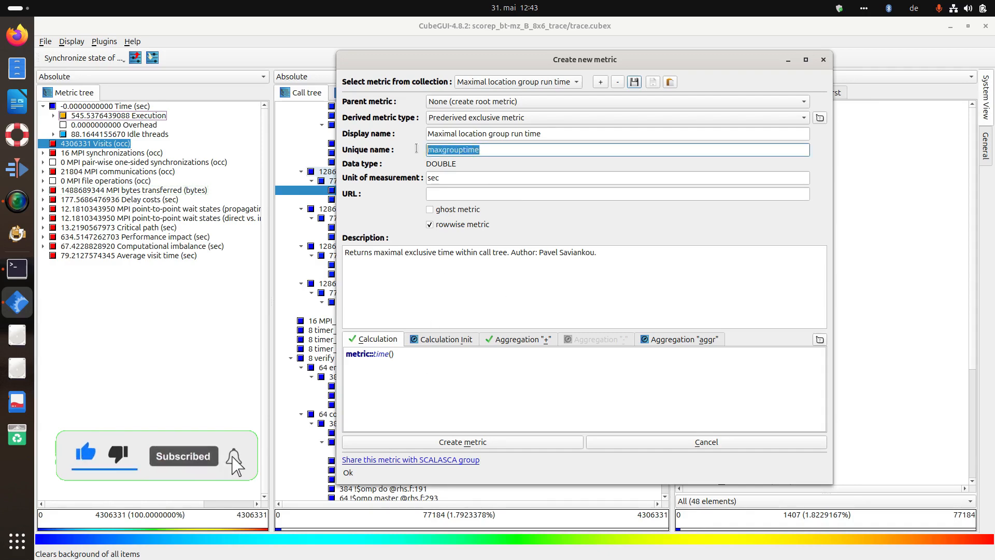
{"action": "left_click", "coordinate": [472, 149]}
{"action": "scroll", "coordinate": [475, 80], "scroll_direction": "down", "scroll_amount": 1}
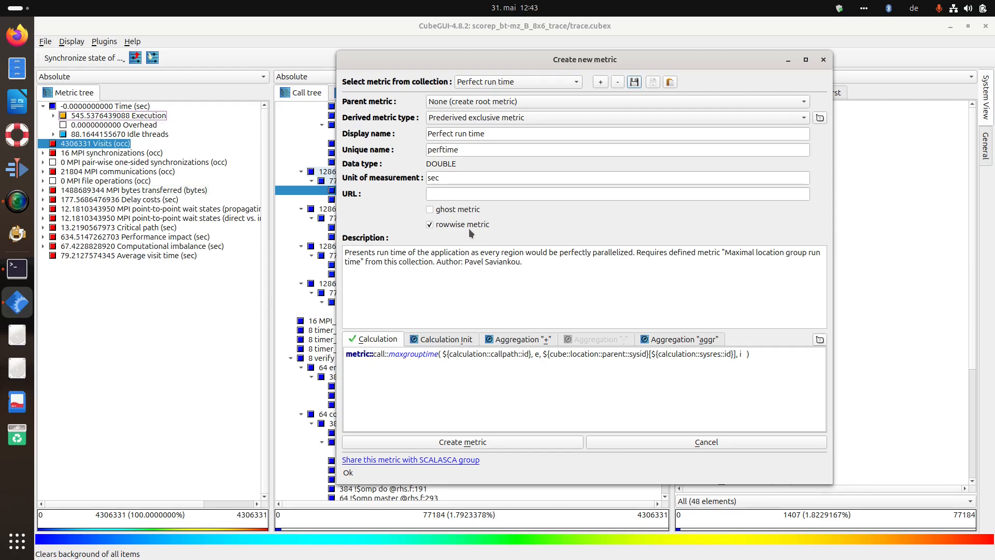
- Review the Parallelization and Processor frequency templates and their calculation expressions
{"action": "scroll", "coordinate": [471, 83], "scroll_direction": "down", "scroll_amount": 1}
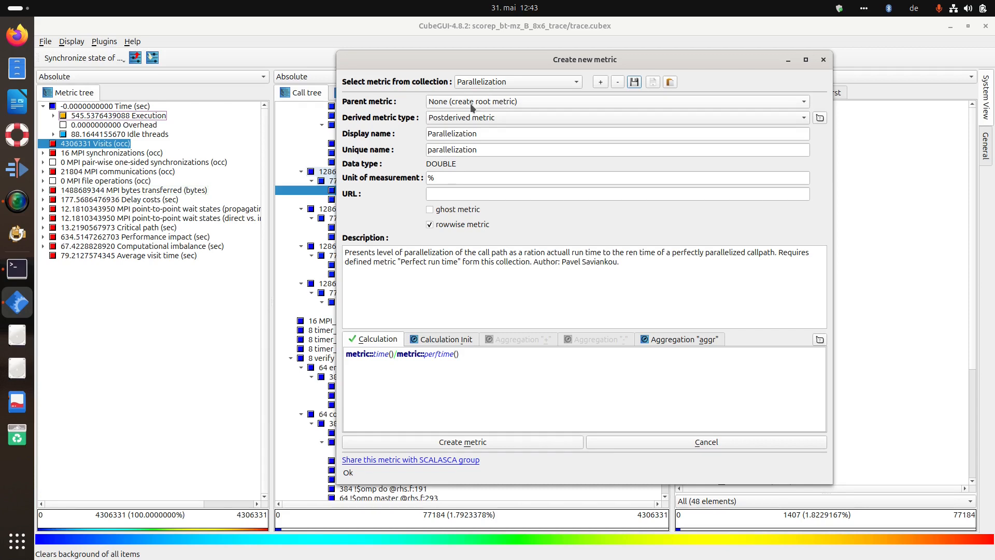
{"action": "scroll", "coordinate": [472, 81], "scroll_direction": "down", "scroll_amount": 1}
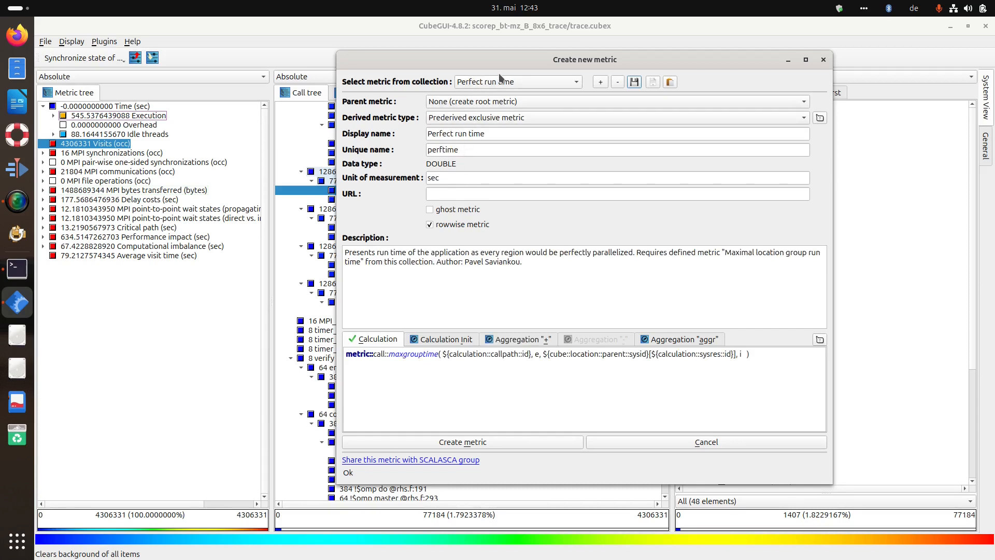
{"action": "scroll", "coordinate": [501, 81], "scroll_direction": "down", "scroll_amount": 2}
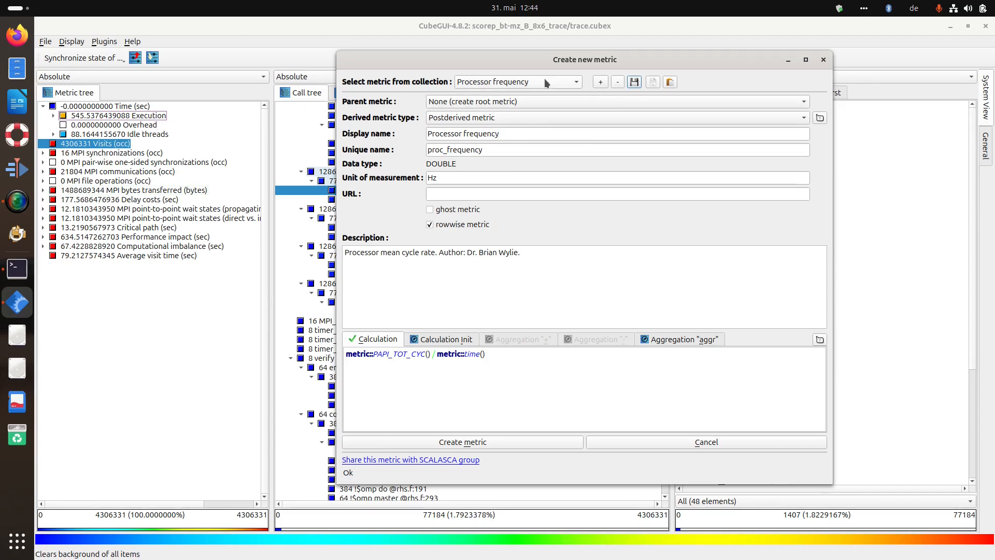
- Load the Average visit time template and save its definition as avt in the Dokumente folder
{"action": "left_click", "coordinate": [516, 80]}
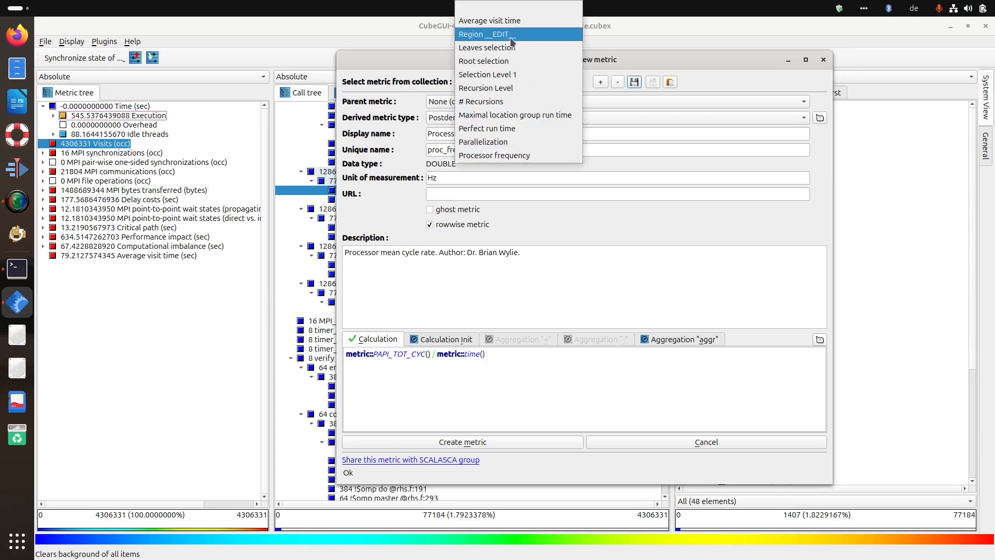
{"action": "left_click", "coordinate": [508, 25]}
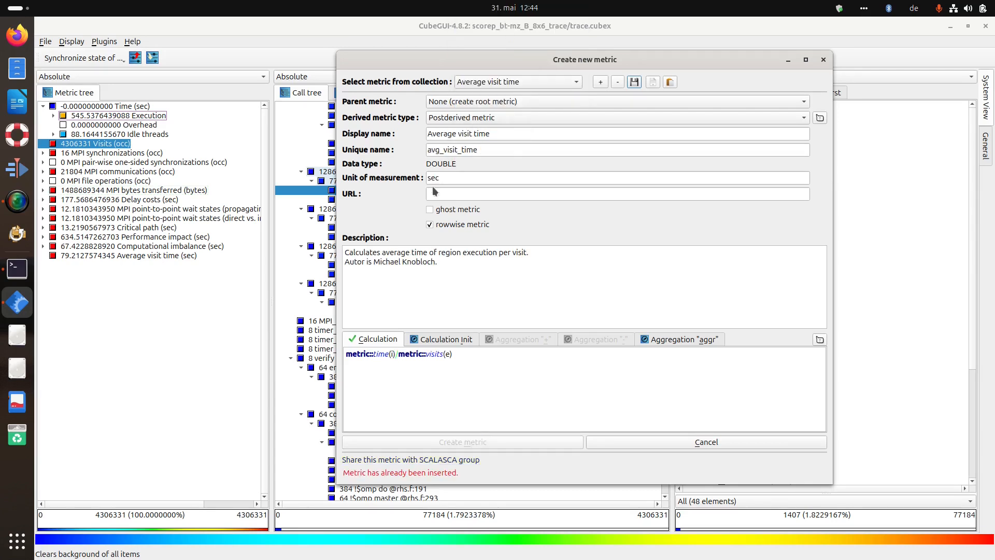
{"action": "left_click", "coordinate": [634, 82]}
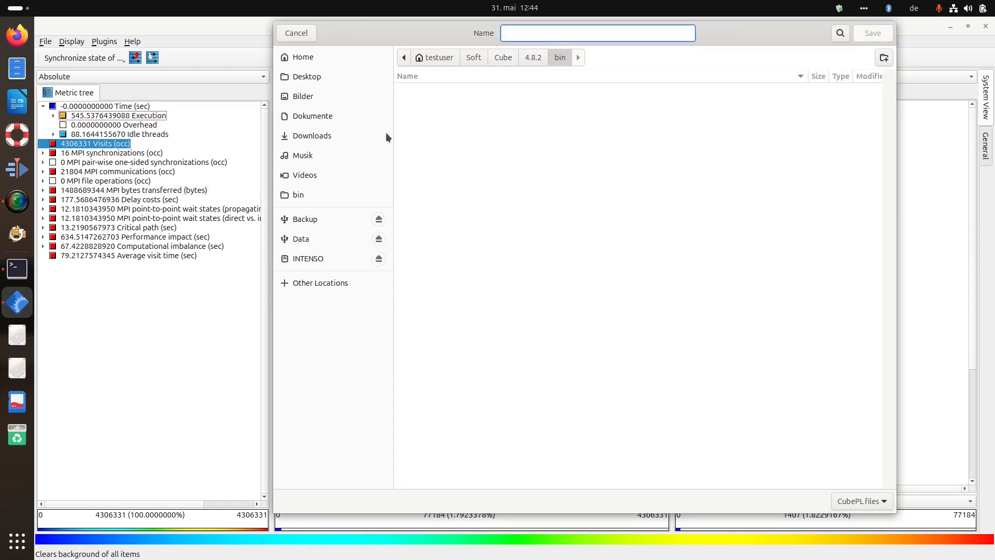
{"action": "left_click", "coordinate": [314, 124]}
{"action": "left_click", "coordinate": [565, 32]}
{"action": "left_click_drag", "start_coordinate": [570, 33], "coordinate": [355, 34]}
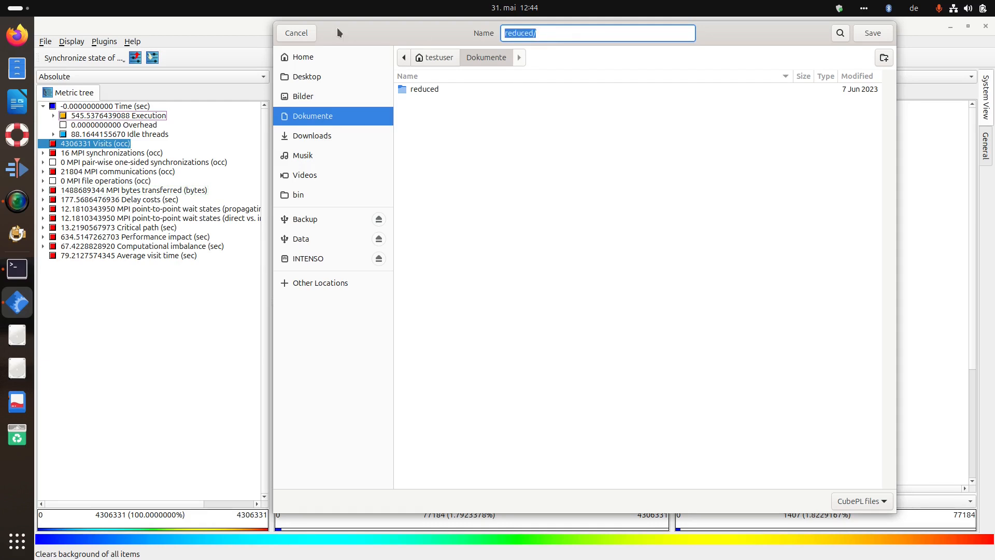
{"action": "type", "text": "avt"}
{"action": "left_click", "coordinate": [873, 33]}
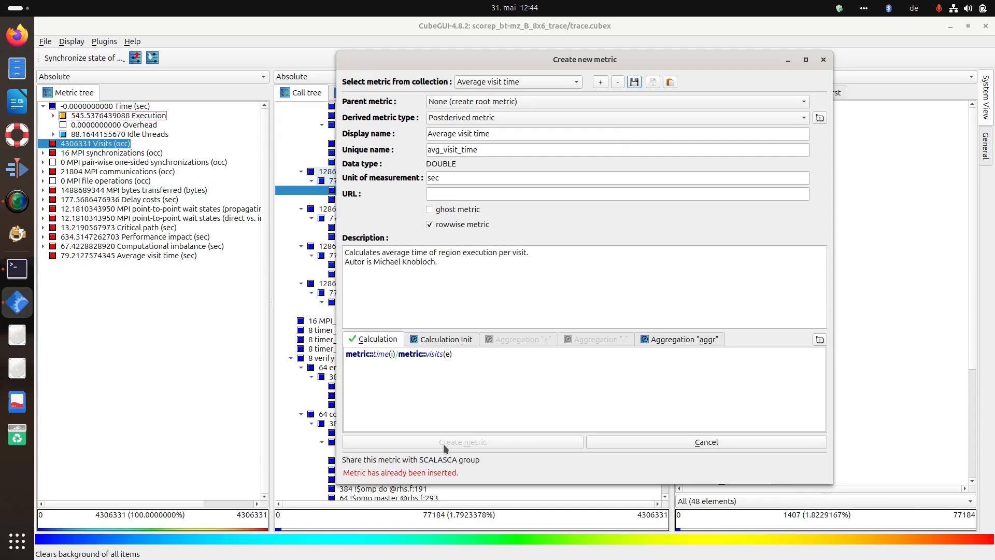
- Switch to the file manager and open avt.dm from the Dokumente folder in gedit
{"action": "left_click", "coordinate": [17, 68]}
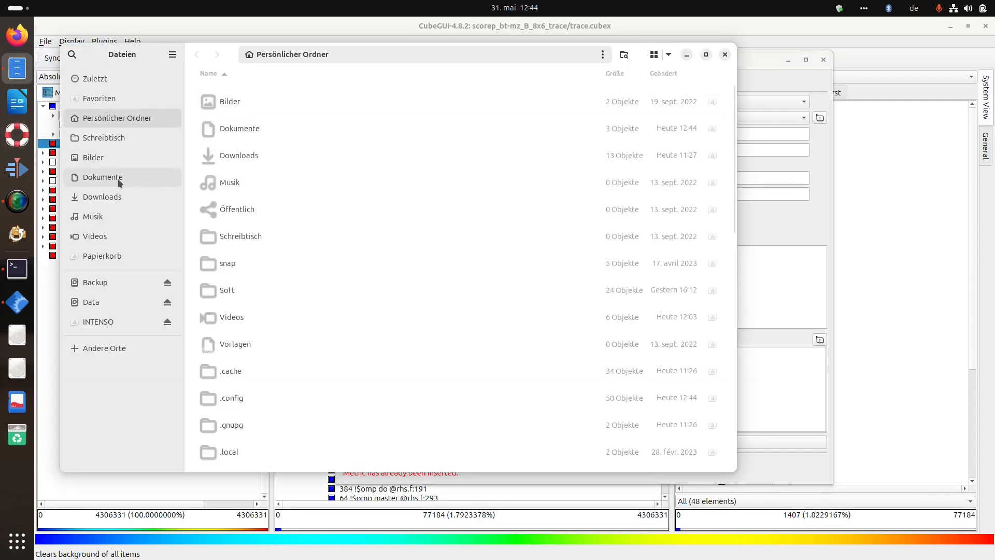
{"action": "left_click", "coordinate": [102, 177]}
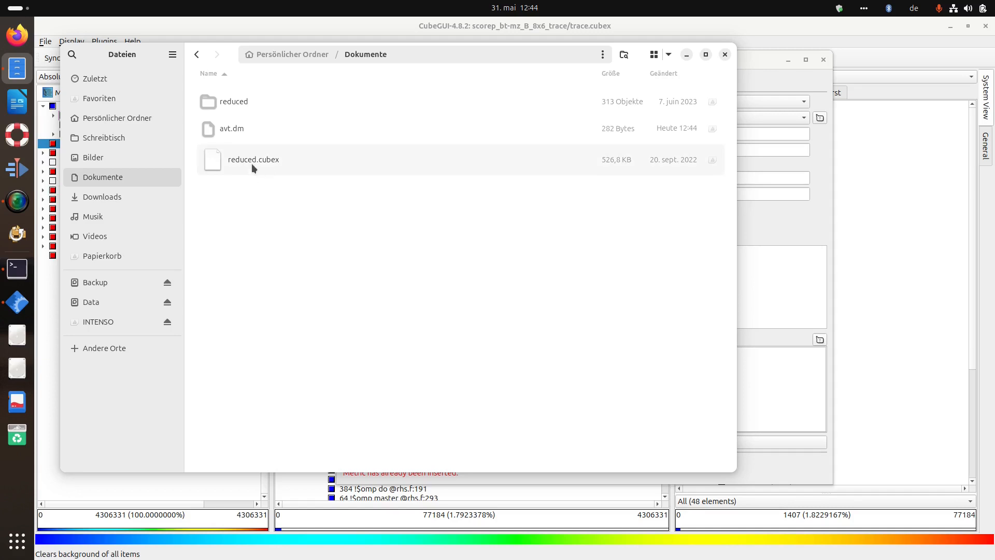
{"action": "left_click", "coordinate": [235, 133]}
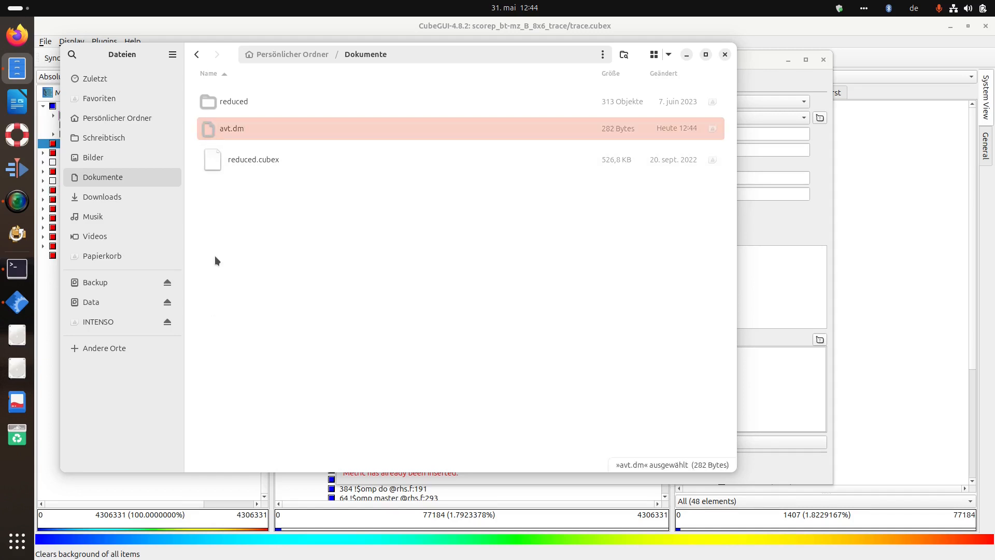
{"action": "right_click", "coordinate": [244, 132]}
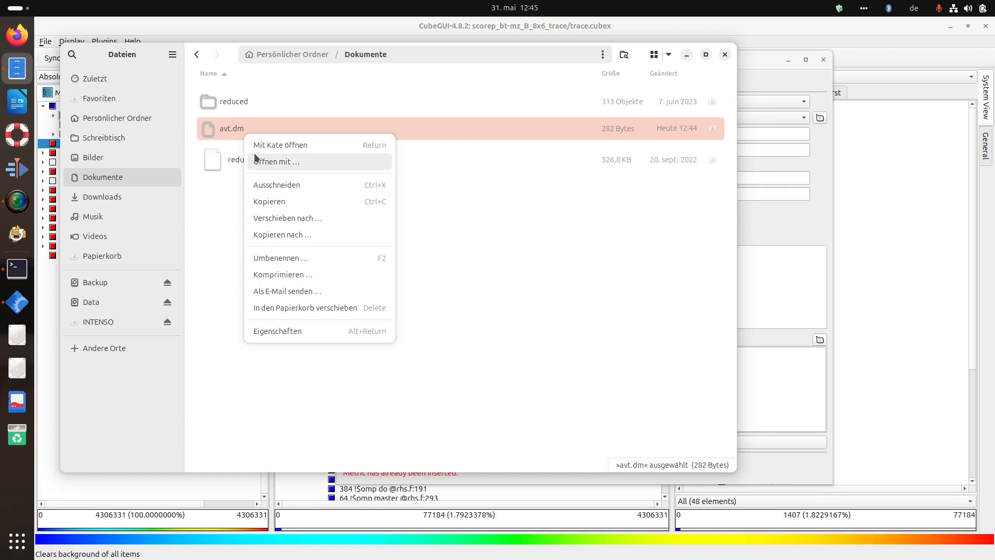
{"action": "left_click", "coordinate": [256, 161]}
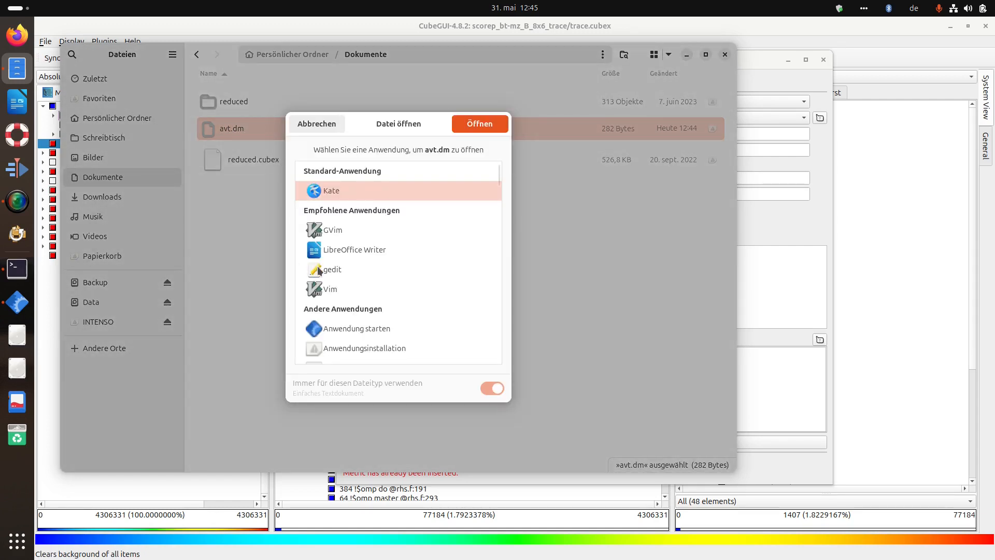
{"action": "double_click", "coordinate": [316, 266]}
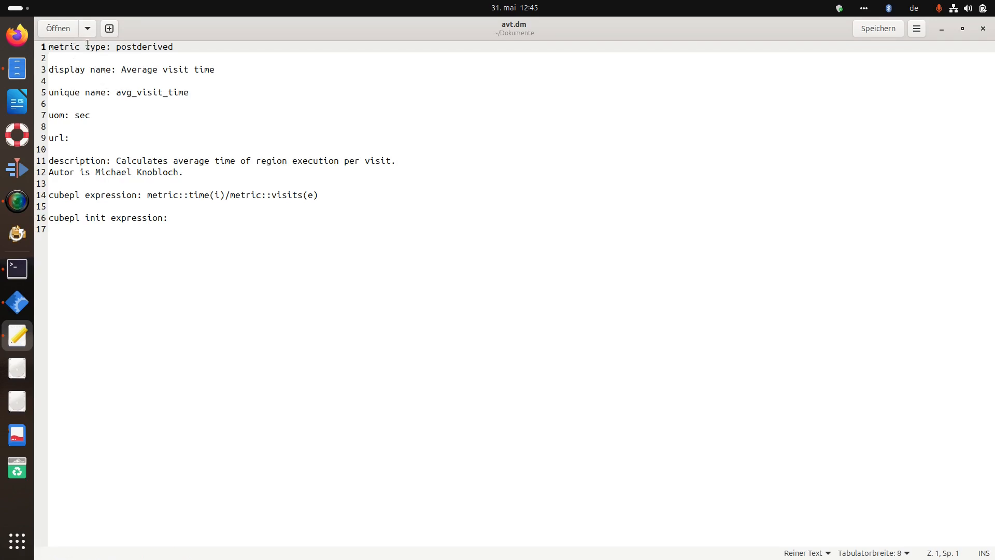
- Examine the metric type, display name and unique name entries in avt.dm, and close the file
{"action": "left_click_drag", "start_coordinate": [113, 50], "coordinate": [44, 46]}
{"action": "left_click_drag", "start_coordinate": [120, 70], "coordinate": [39, 71]}
{"action": "left_click", "coordinate": [108, 93]}
{"action": "left_click_drag", "start_coordinate": [108, 94], "coordinate": [42, 94]}
{"action": "left_click", "coordinate": [127, 93]}
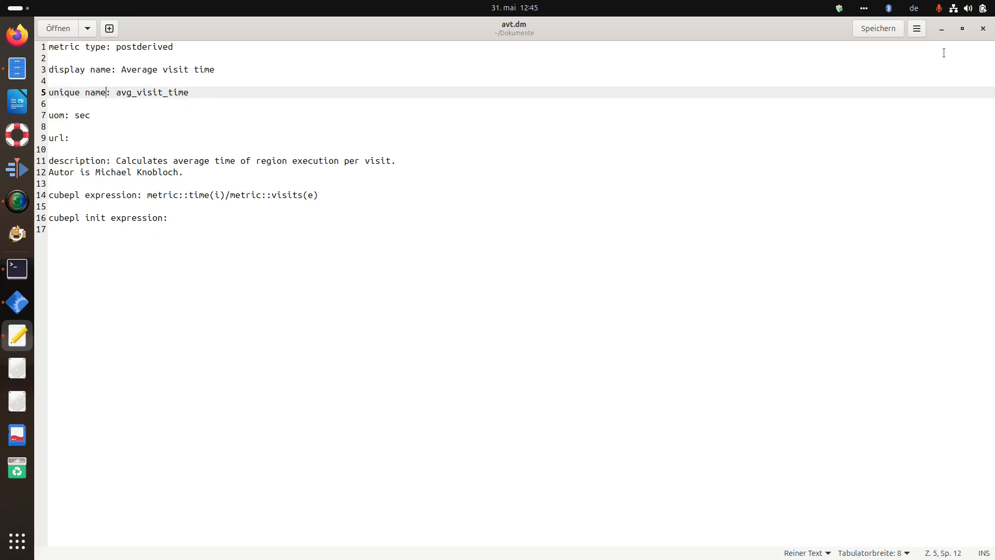
{"action": "left_click", "coordinate": [984, 29]}
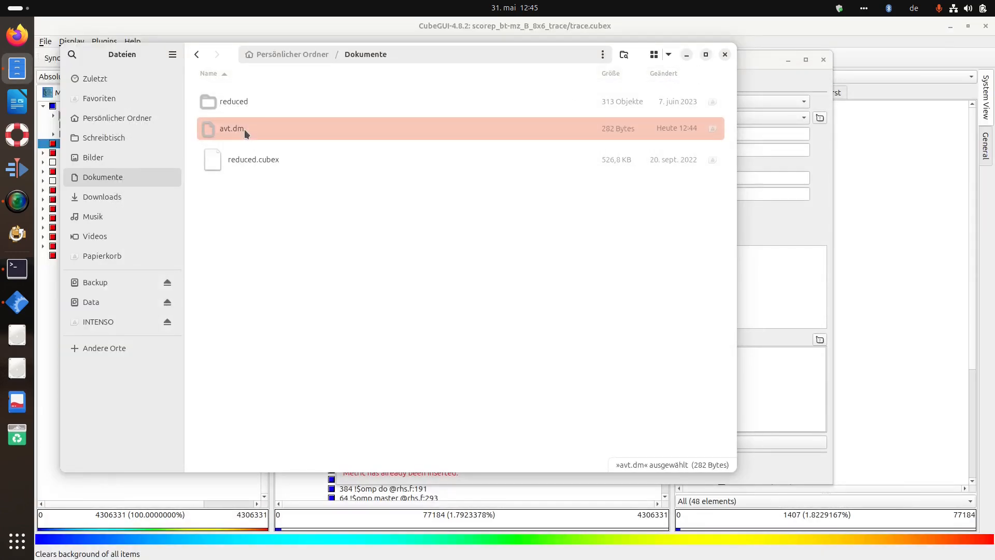
- Duplicate avt.dm in the Dokumente folder and rename the copy avt2.dm
{"action": "key", "text": "ctrl+c"}
{"action": "key", "text": "ctrl+v"}
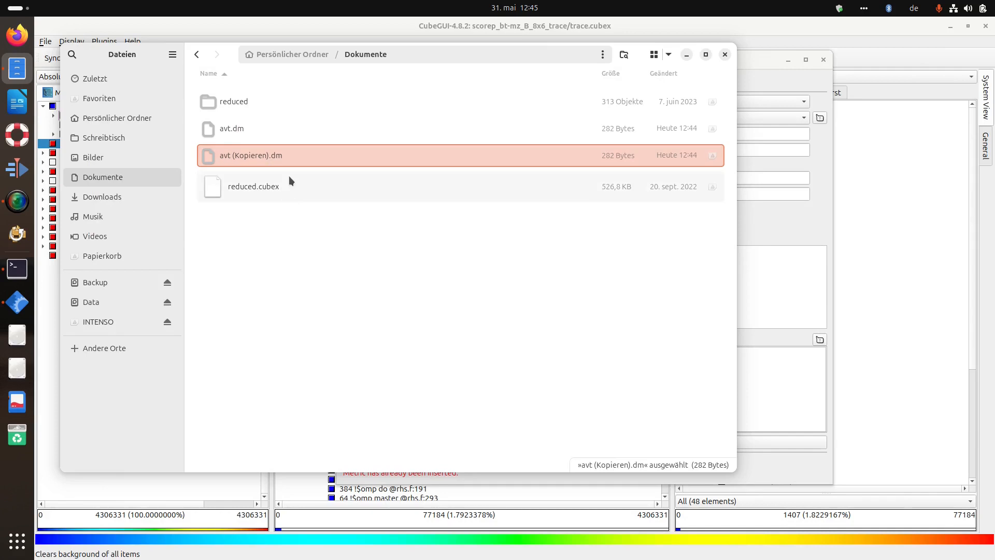
{"action": "key", "text": "F2"}
{"action": "type", "text": "avt2"}
{"action": "key", "text": "Return"}
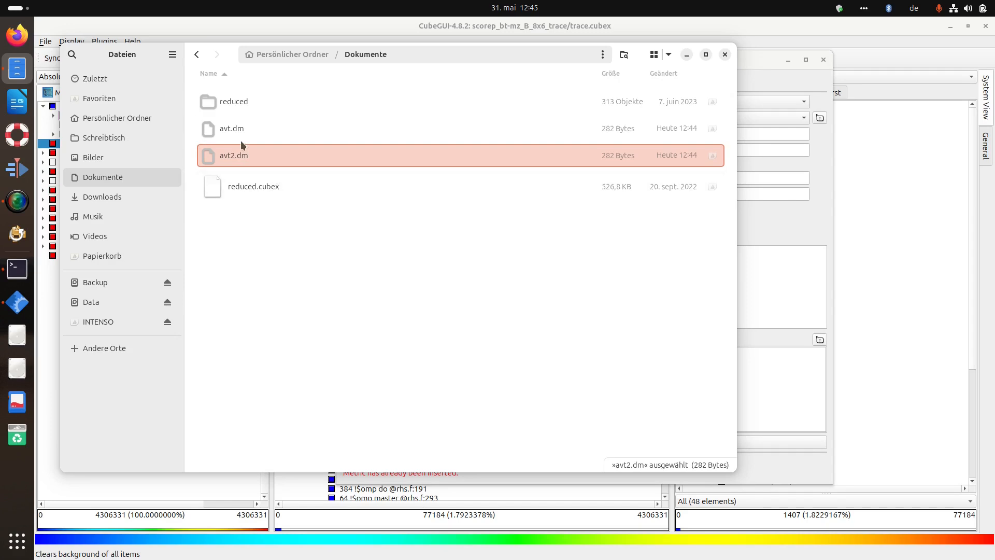
- Open avt2.dm in gedit and replace time with mpi in the cubepl expression
{"action": "right_click", "coordinate": [242, 148]}
{"action": "left_click", "coordinate": [274, 175]}
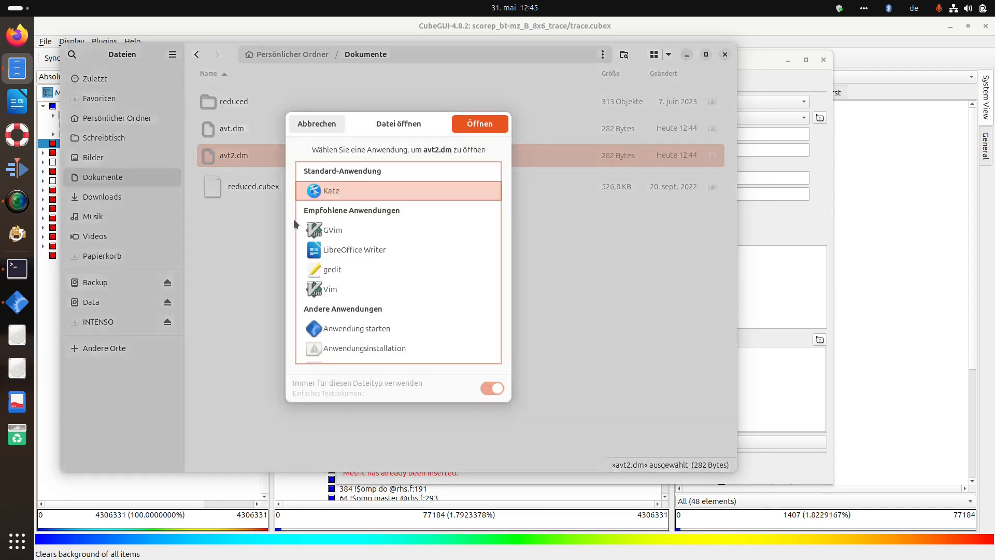
{"action": "double_click", "coordinate": [344, 269]}
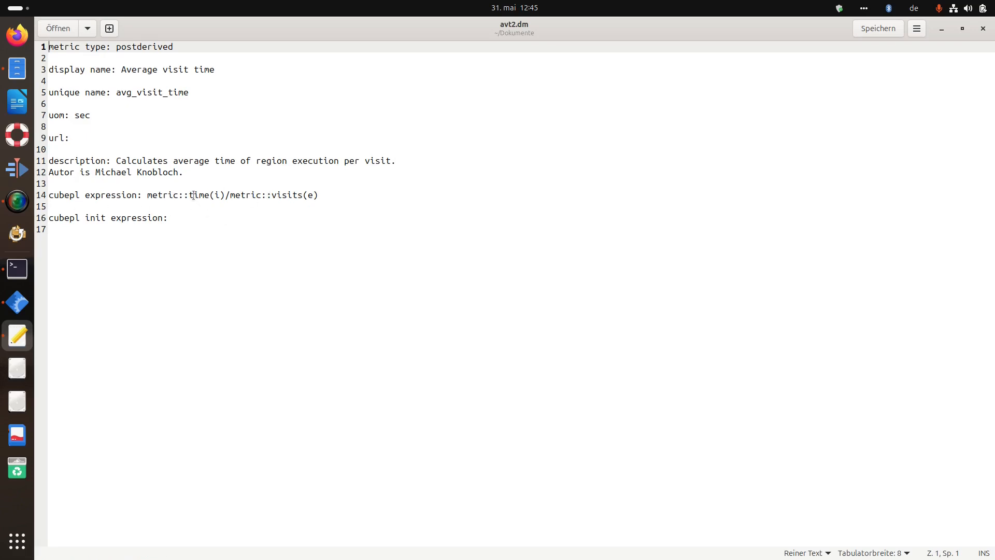
{"action": "left_click_drag", "start_coordinate": [190, 194], "coordinate": [210, 195]}
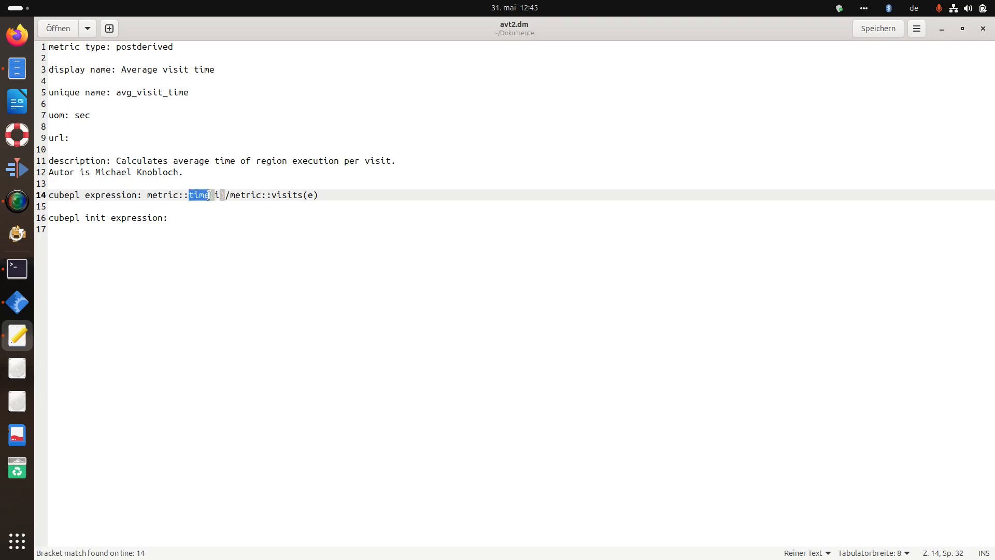
{"action": "type", "text": "mpi"}
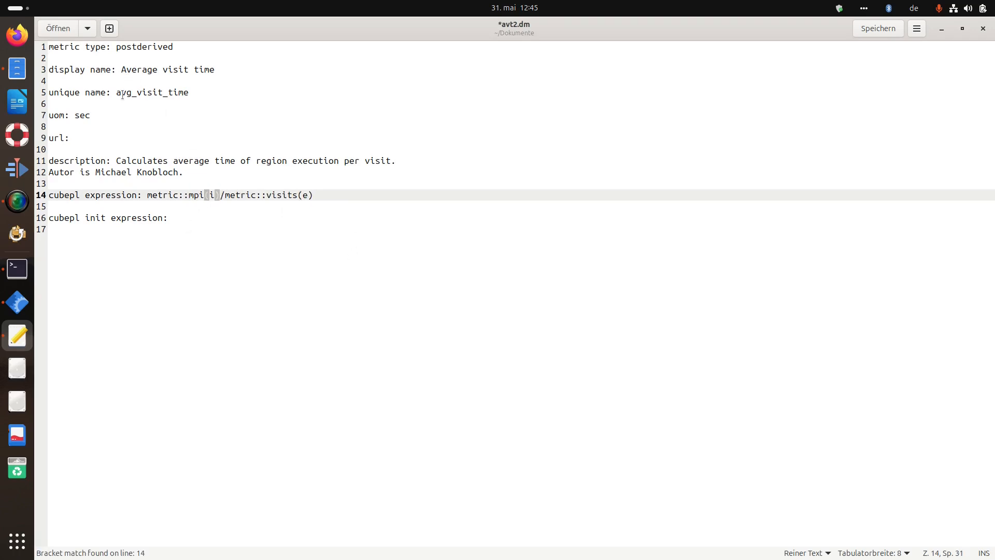
- Change the display name in avt2.dm to "Average MPI time per visit"
{"action": "double_click", "coordinate": [171, 69]}
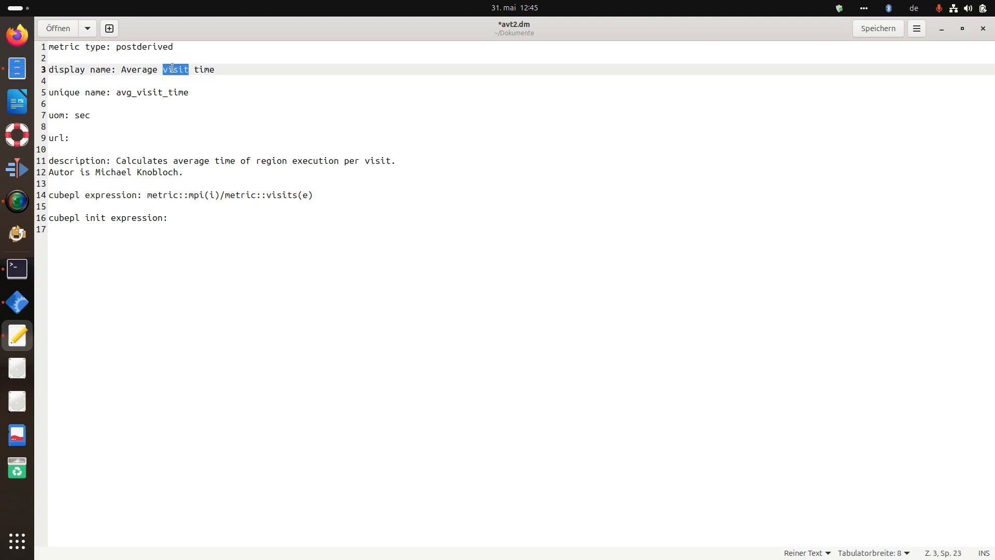
{"action": "left_click", "coordinate": [194, 70]}
{"action": "key", "text": "BackSpace"}
{"action": "key", "text": "BackSpace"}
{"action": "key", "text": "BackSpace"}
{"action": "key", "text": "BackSpace"}
{"action": "key", "text": "BackSpace"}
{"action": "key", "text": "BackSpace"}
{"action": "type", "text": "MPI "}
{"action": "type", "text": "visi"}
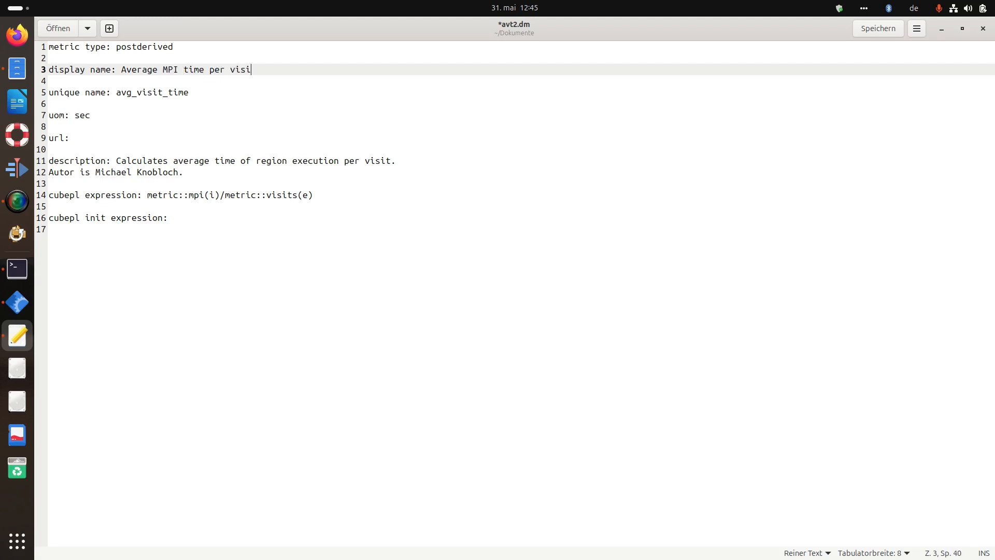
- Change the unique name to avg_visit_mi_time and insert MPI before "time" in the description
{"action": "left_click_drag", "start_coordinate": [137, 91], "coordinate": [164, 96]}
{"action": "left_click", "coordinate": [167, 94]}
{"action": "type", "text": "mi_"}
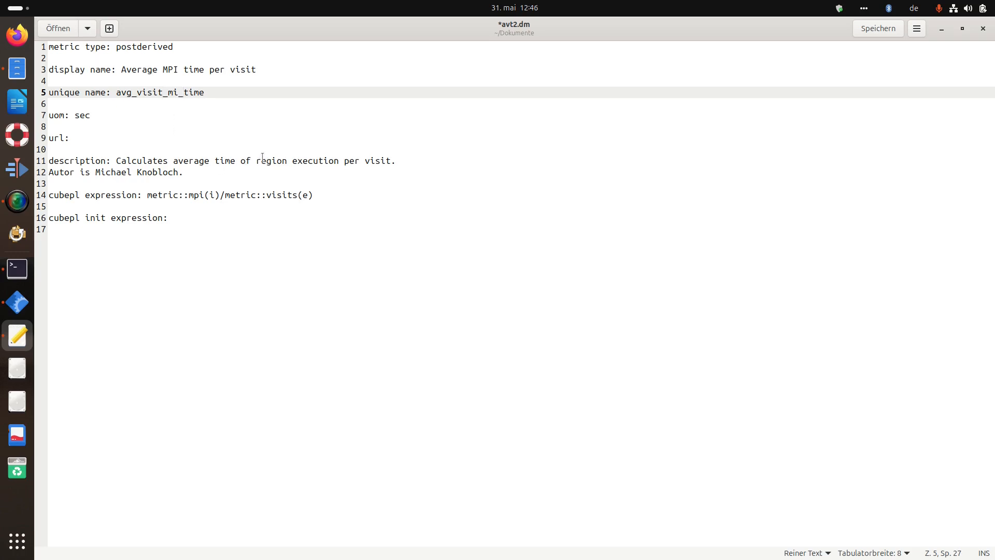
{"action": "left_click", "coordinate": [216, 158]}
{"action": "type", "text": "MPI"}
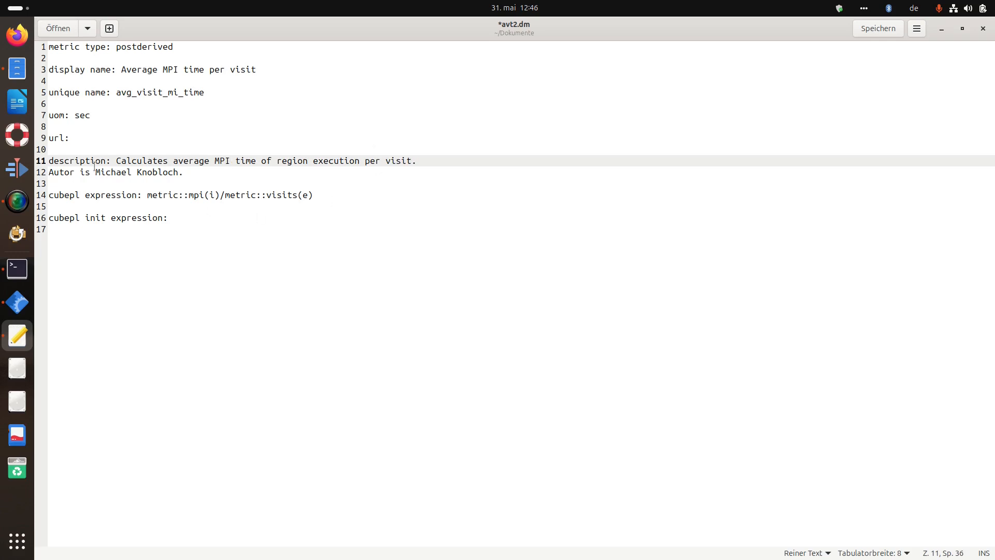
- Delete the author line from the description, and save and close avt2.dm
{"action": "left_click_drag", "start_coordinate": [177, 172], "coordinate": [52, 172]}
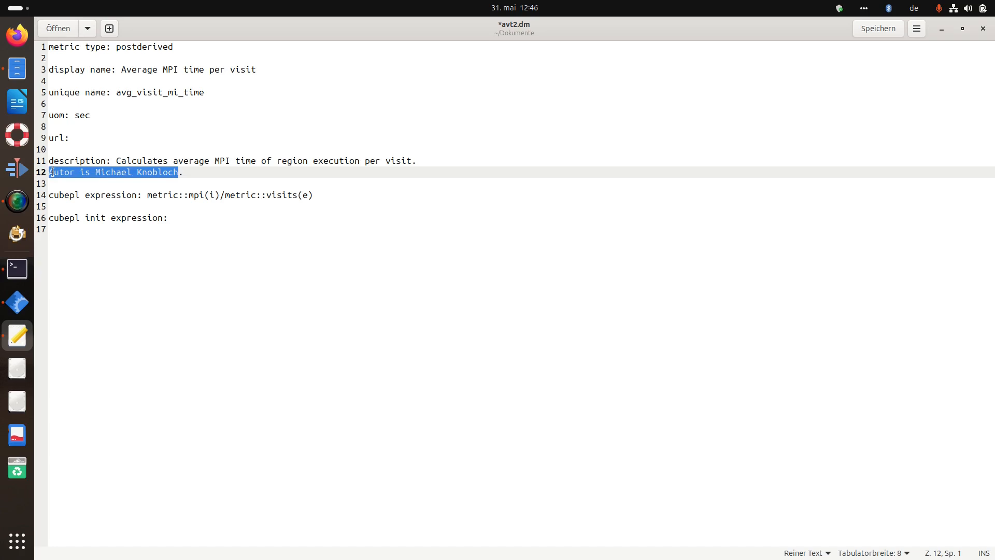
{"action": "key", "text": "Return"}
{"action": "key", "text": "BackSpace"}
{"action": "key", "text": "BackSpace"}
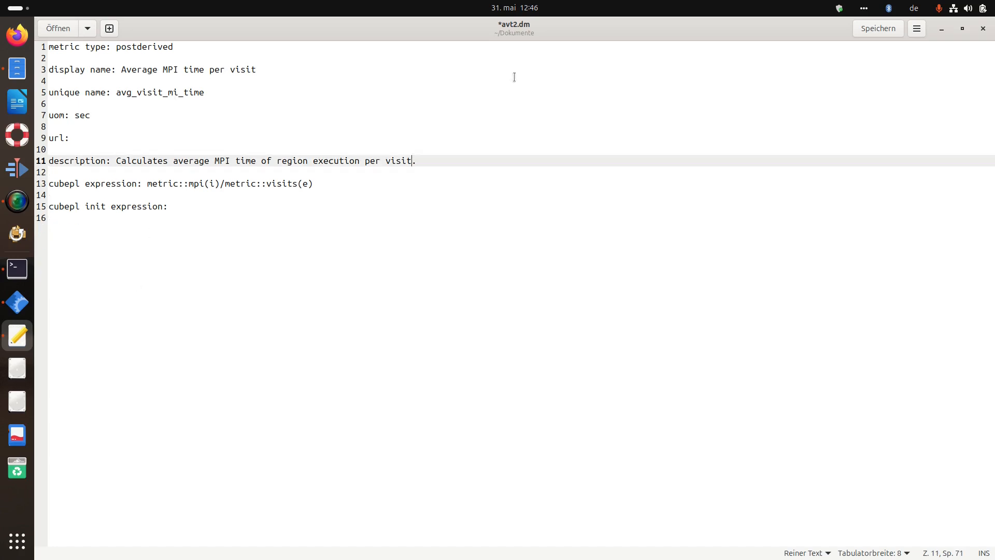
{"action": "left_click", "coordinate": [901, 29]}
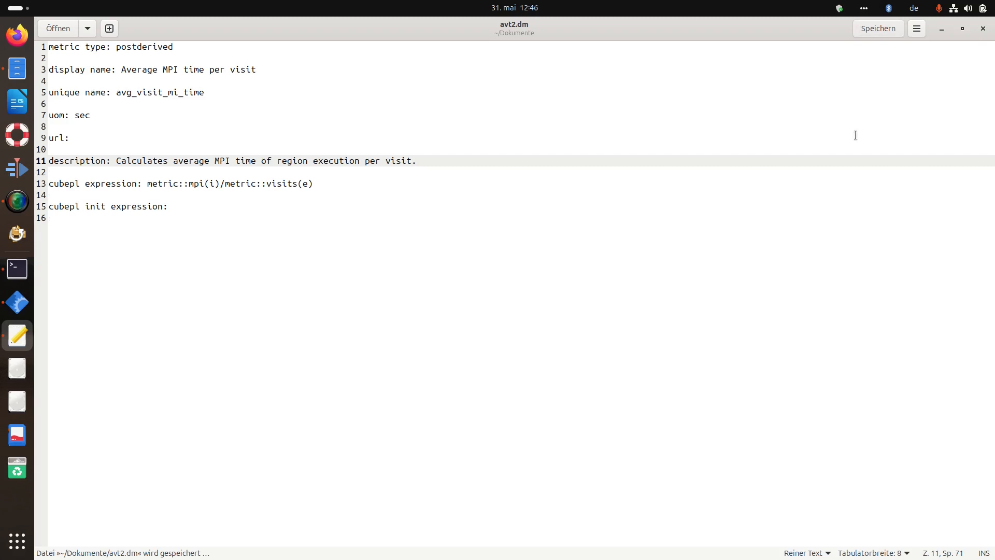
{"action": "left_click", "coordinate": [984, 28]}
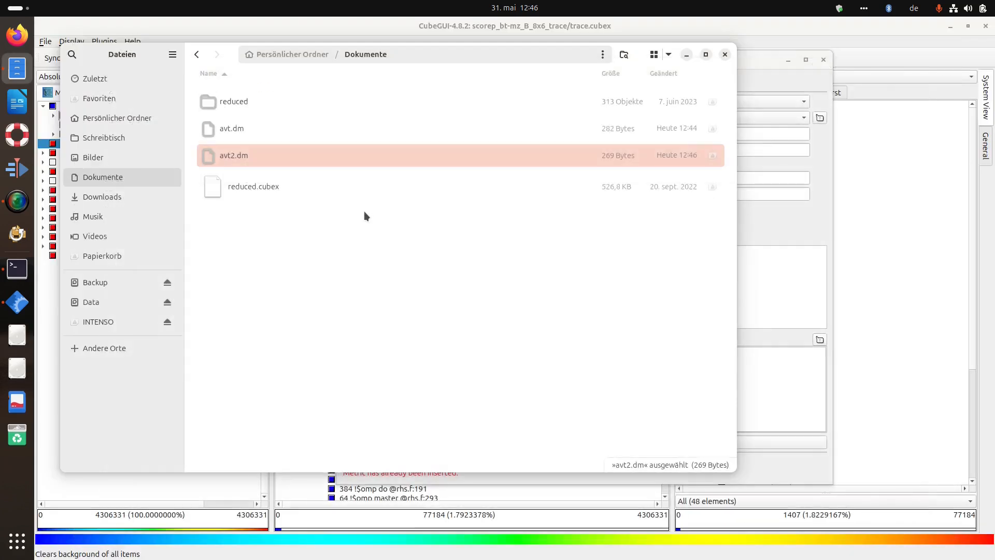
- Return to Cube's metric editor, load the definition from avt2.dm in Dokumente, and create the metric
{"action": "left_click", "coordinate": [753, 63]}
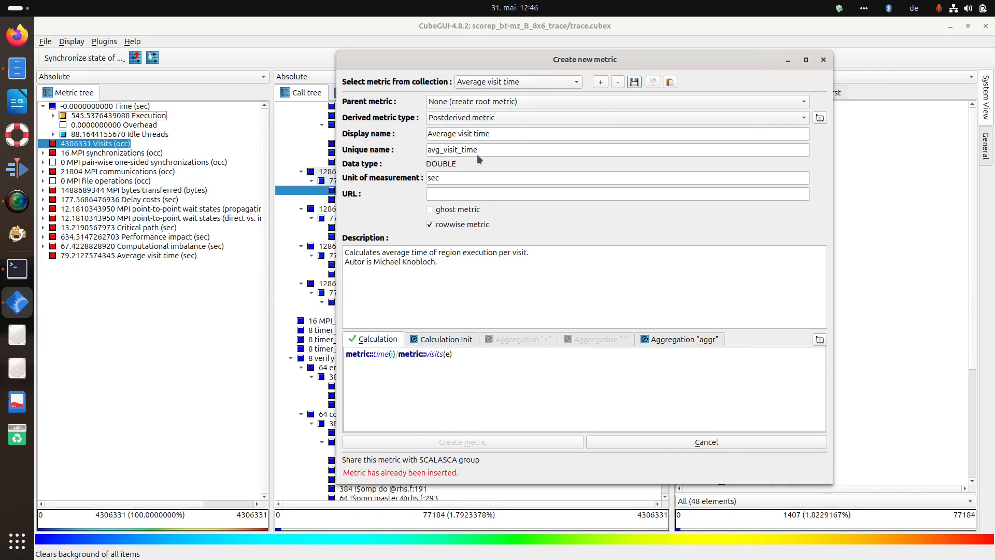
{"action": "left_click", "coordinate": [654, 84]}
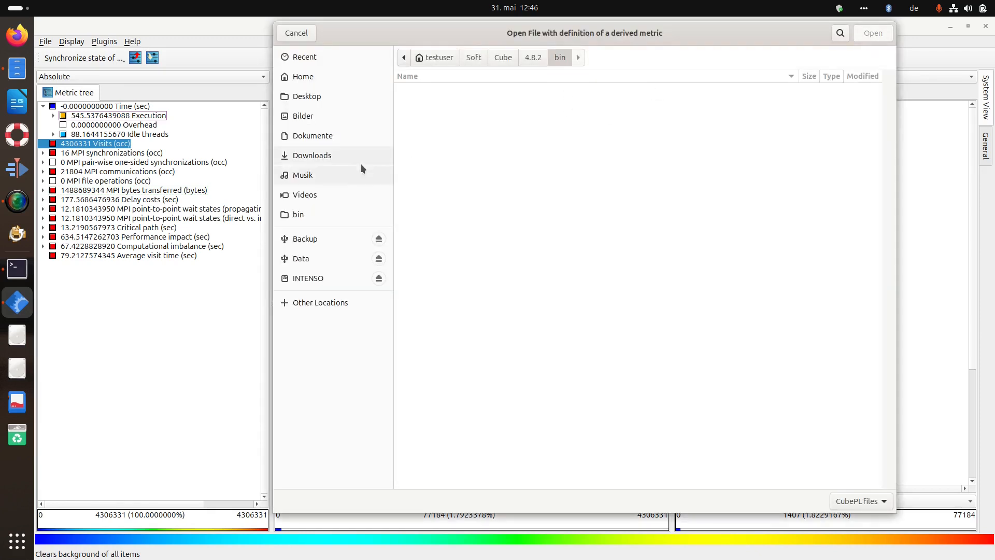
{"action": "left_click", "coordinate": [319, 136]}
{"action": "double_click", "coordinate": [429, 113]}
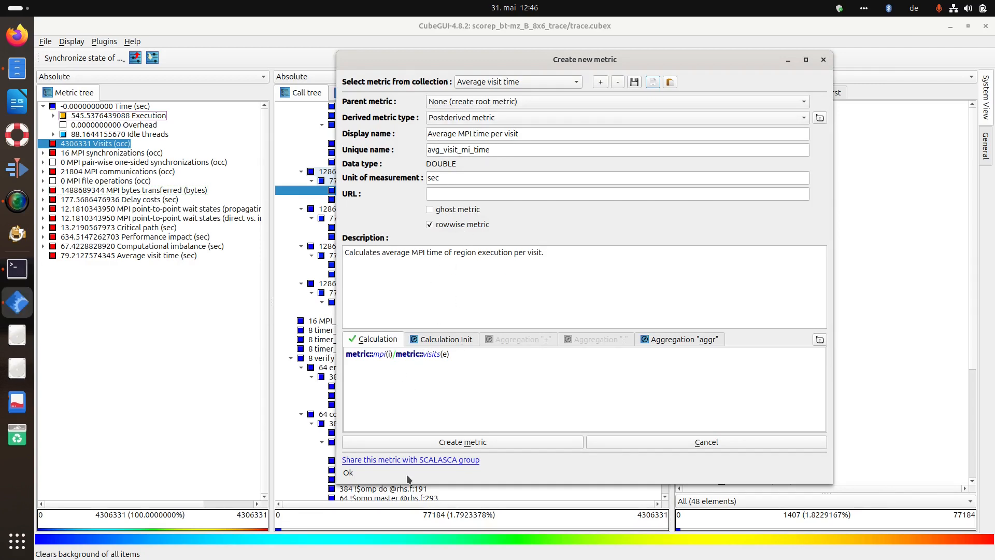
{"action": "left_click", "coordinate": [445, 446]}
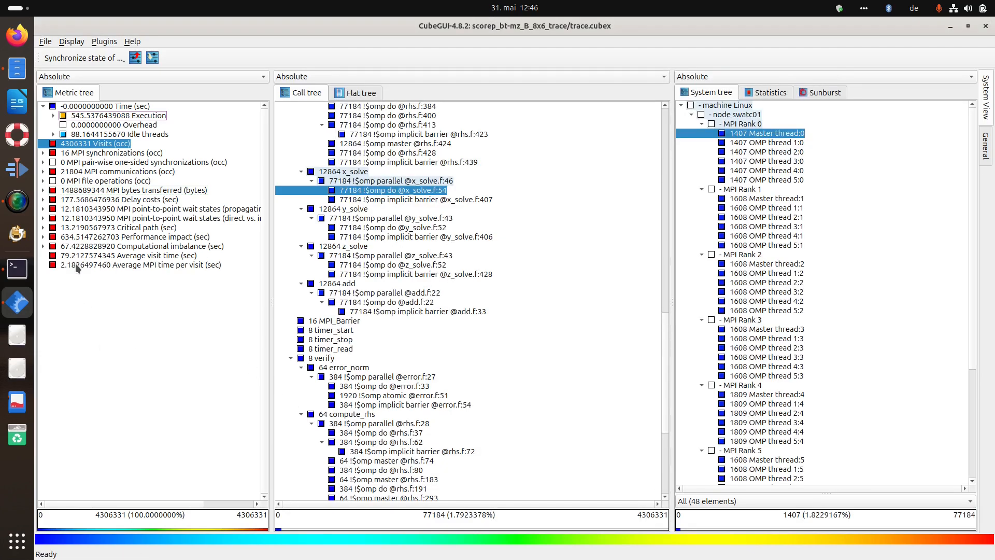
- Examine the Average MPI time per visit values for MPI_Barrier and verify in the call tree
{"action": "left_click", "coordinate": [81, 265]}
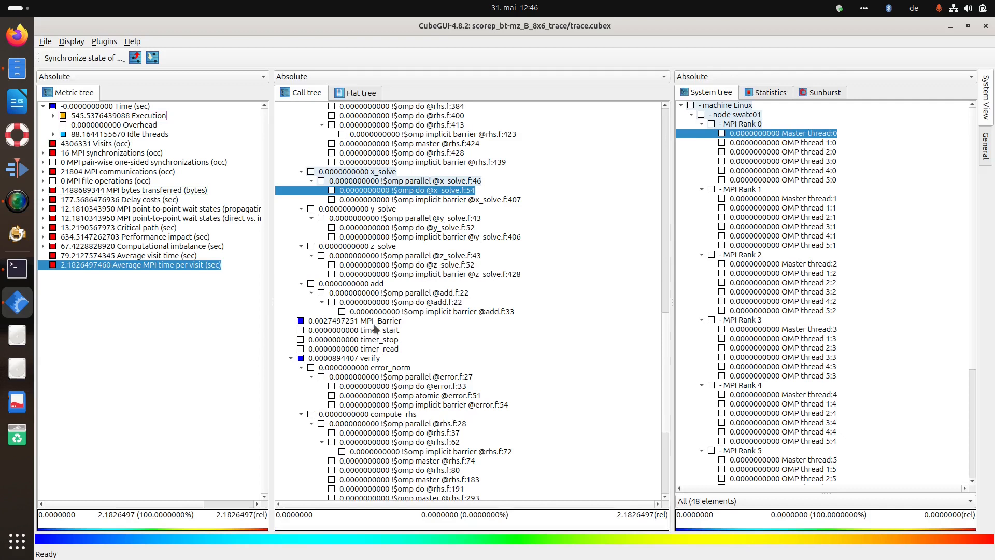
{"action": "left_click", "coordinate": [340, 323]}
{"action": "left_click", "coordinate": [332, 359]}
{"action": "scroll", "coordinate": [367, 261], "scroll_direction": "up", "scroll_amount": 14}
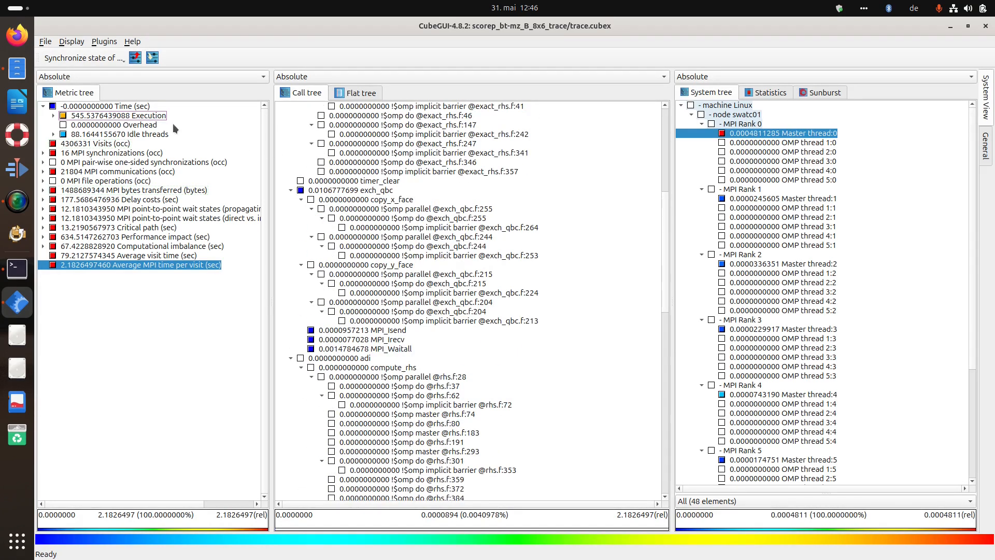
- Expand Execution and compare the MPI time metric with Average MPI time per visit across the call tree
{"action": "left_click", "coordinate": [53, 115]}
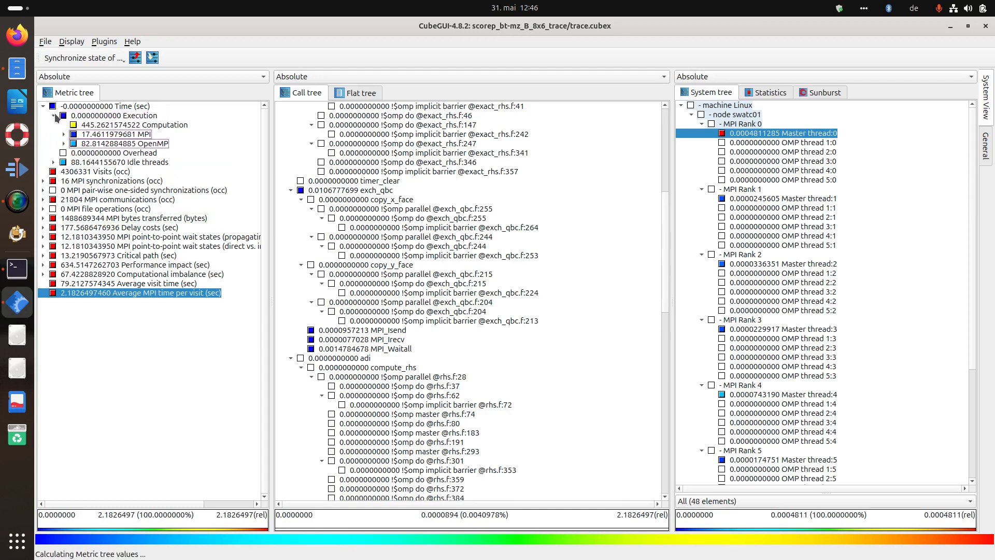
{"action": "left_click", "coordinate": [82, 136]}
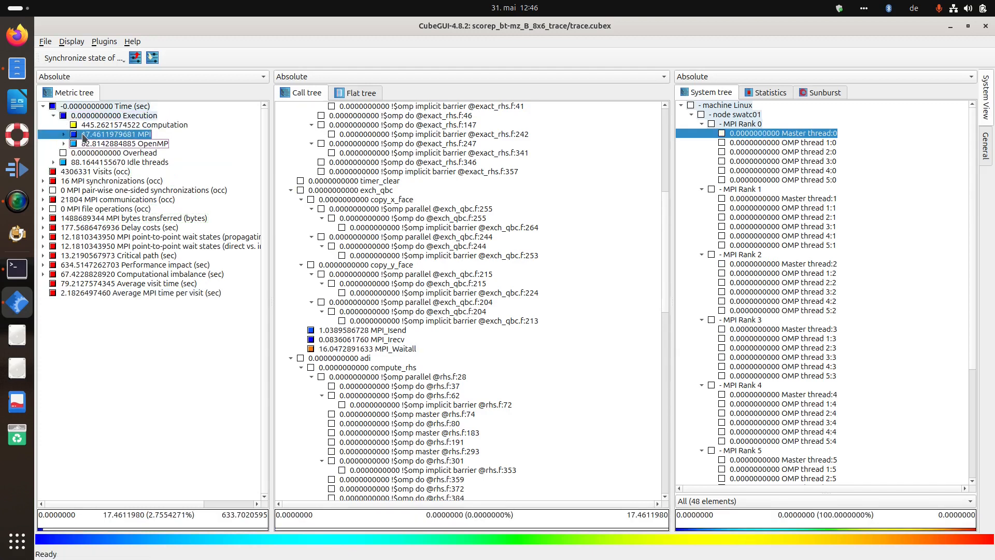
{"action": "scroll", "coordinate": [394, 342], "scroll_direction": "up", "scroll_amount": 10}
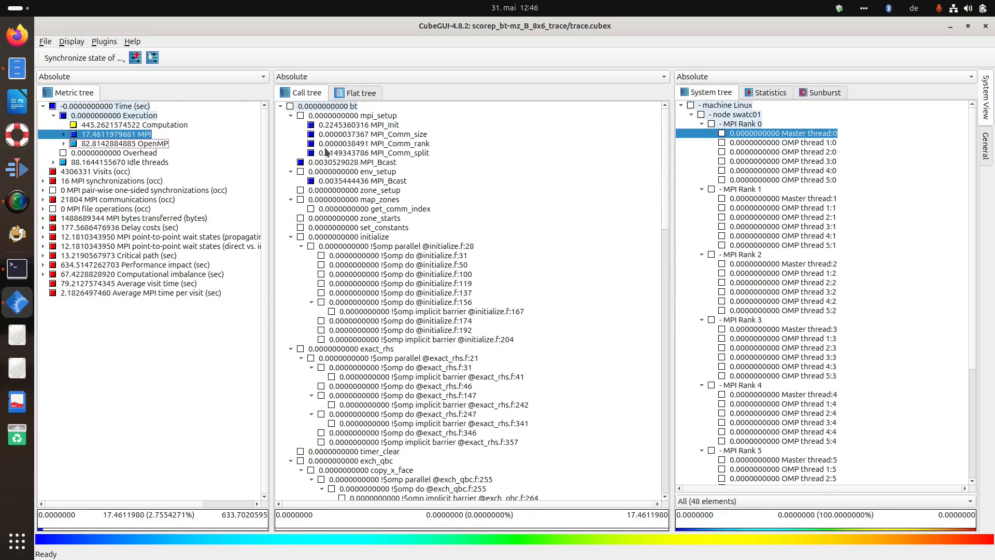
{"action": "left_click", "coordinate": [165, 293]}
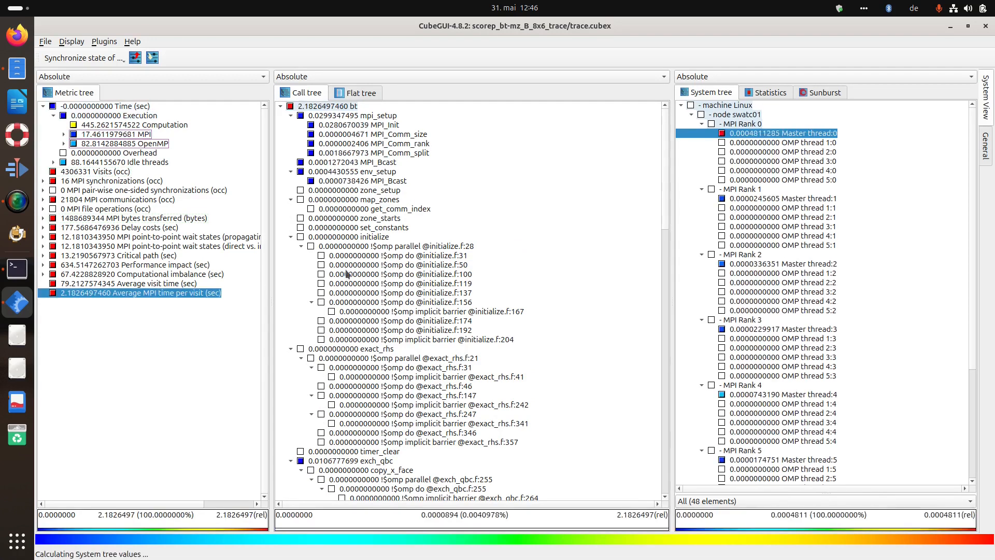
{"action": "left_click", "coordinate": [139, 136]}
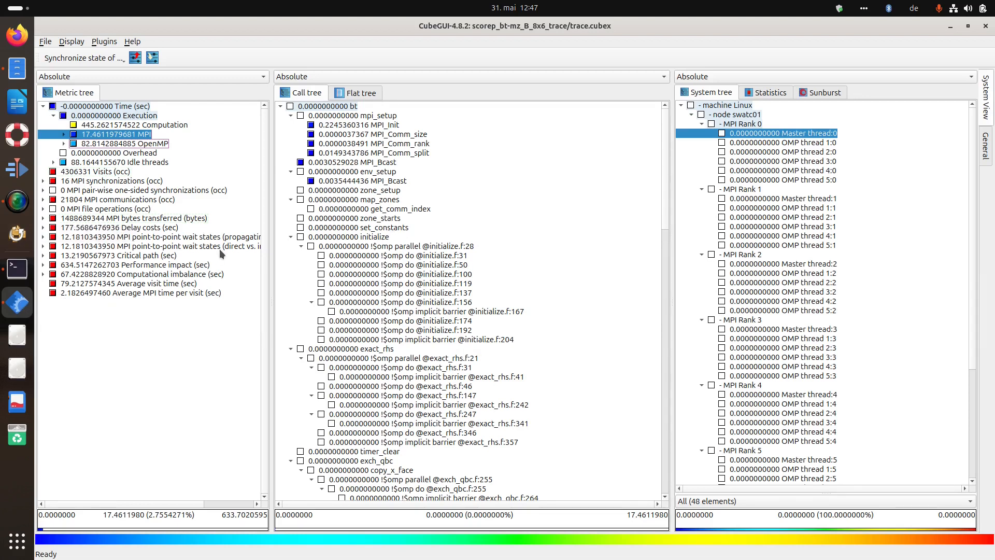
{"action": "left_click", "coordinate": [11, 66]}
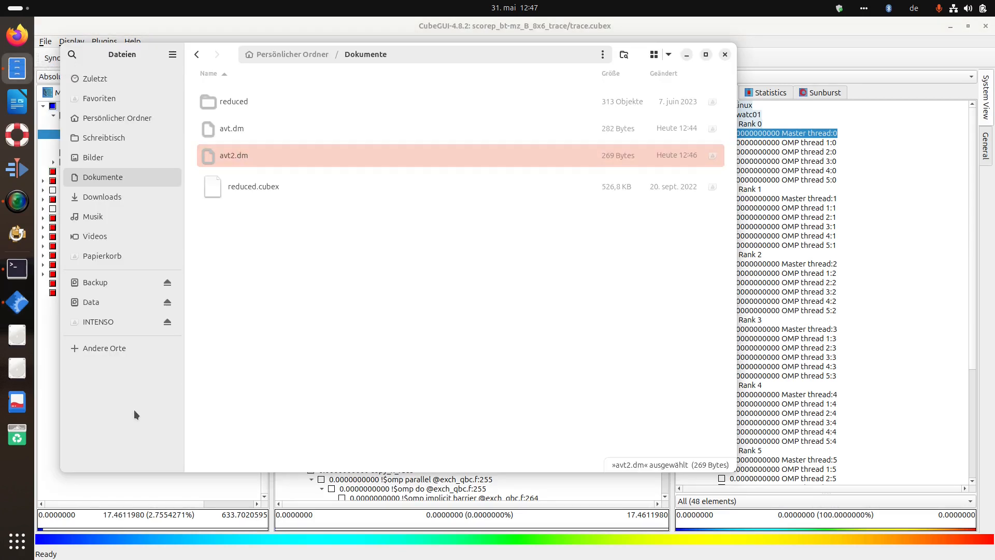
{"action": "right_click", "coordinate": [279, 154]}
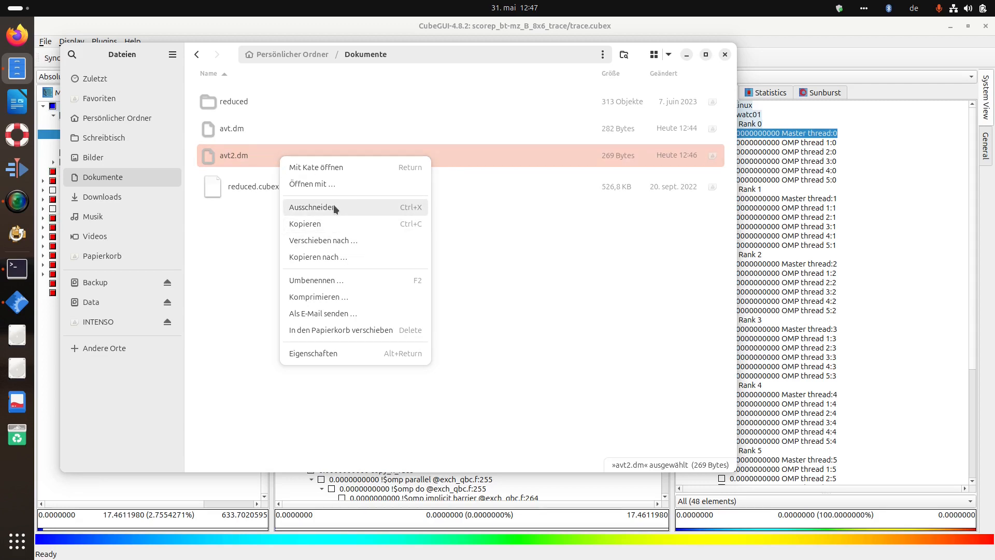
{"action": "left_click", "coordinate": [54, 411]}
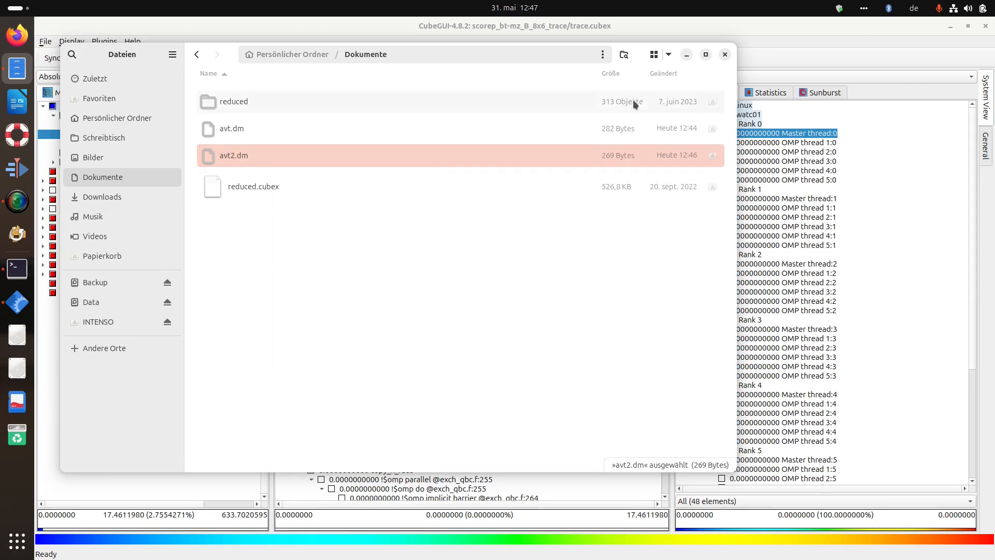
{"action": "left_click", "coordinate": [724, 54]}
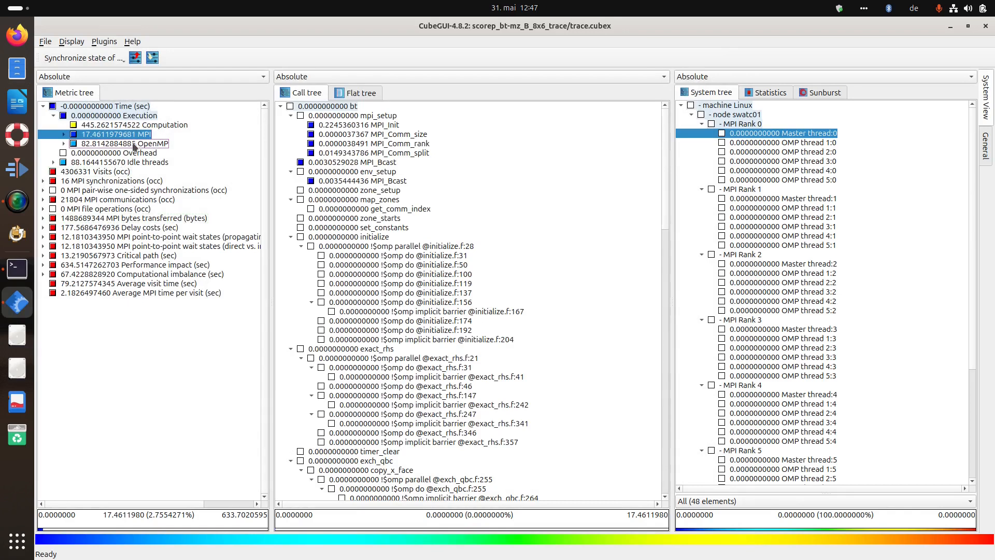
- Show the info of the OpenMP metric to look up its unique name
{"action": "left_click", "coordinate": [106, 147]}
{"action": "right_click", "coordinate": [107, 149]}
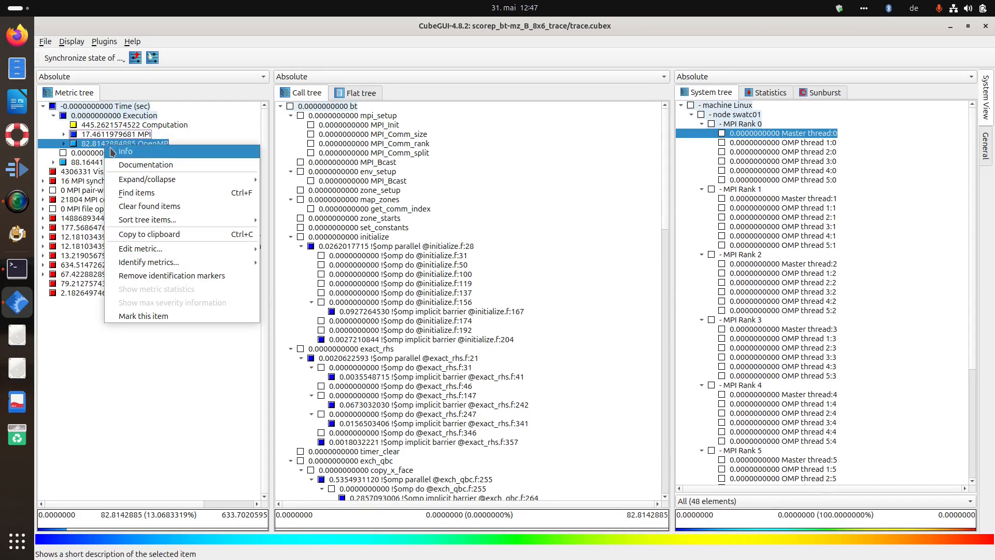
{"action": "left_click", "coordinate": [115, 153]}
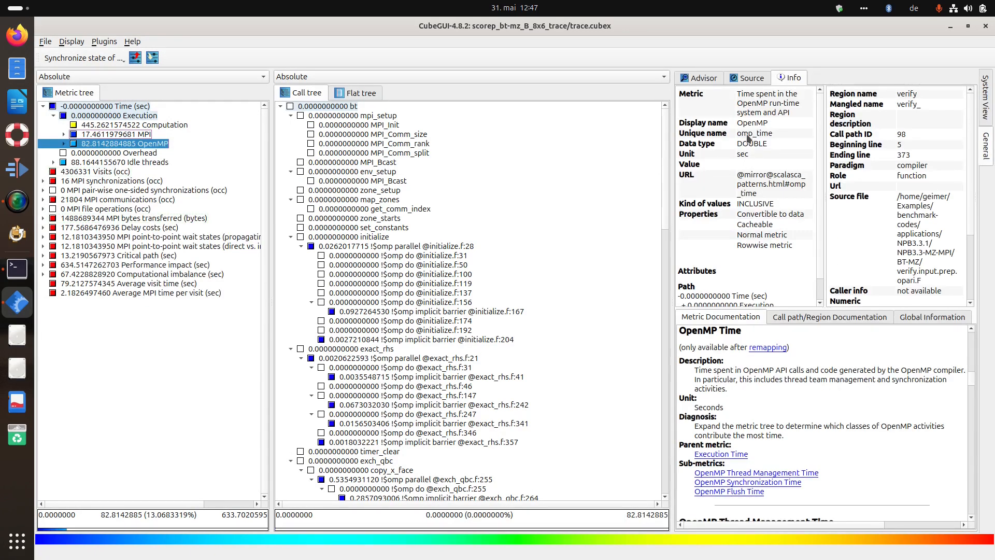
- Switch to the file manager and duplicate avt2.dm within the Dokumente folder
{"action": "left_click", "coordinate": [17, 68]}
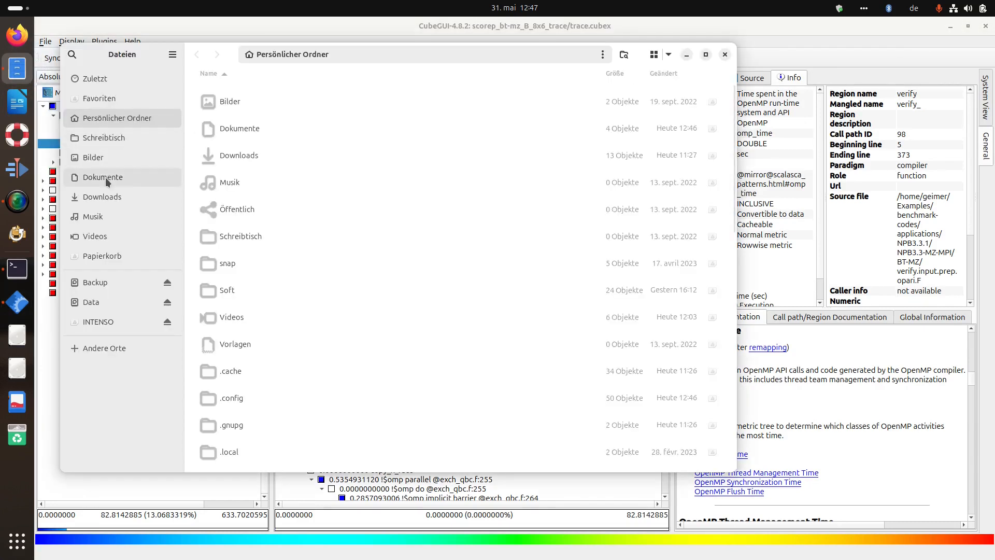
{"action": "left_click", "coordinate": [104, 178]}
{"action": "left_click", "coordinate": [107, 198]}
{"action": "left_click", "coordinate": [103, 177]}
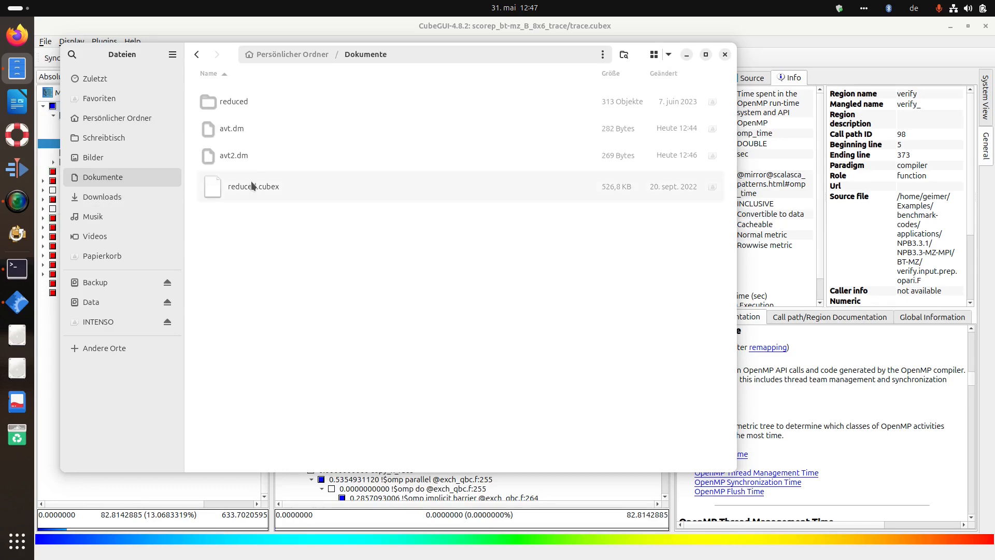
{"action": "right_click", "coordinate": [238, 154]}
{"action": "left_click", "coordinate": [238, 152]}
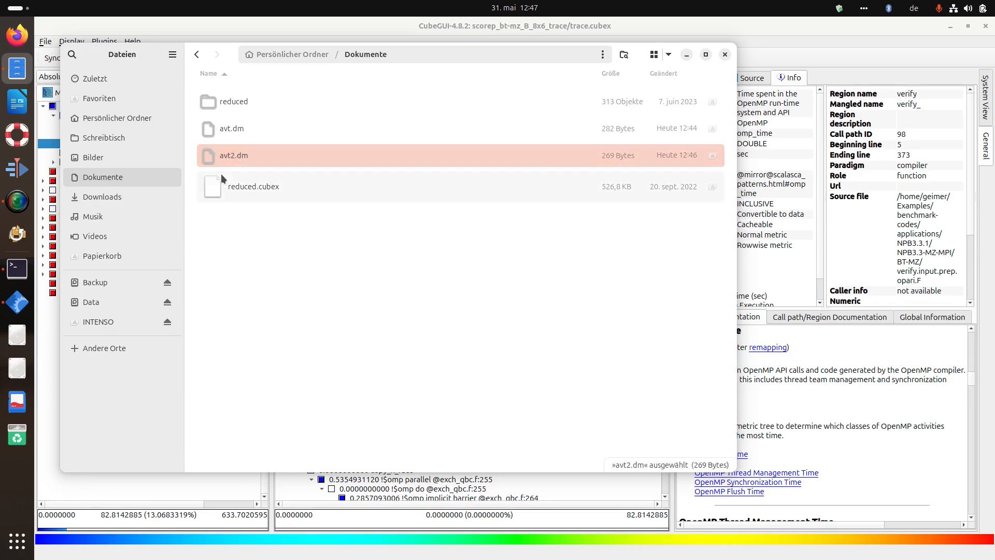
{"action": "key", "text": "ctrl+v"}
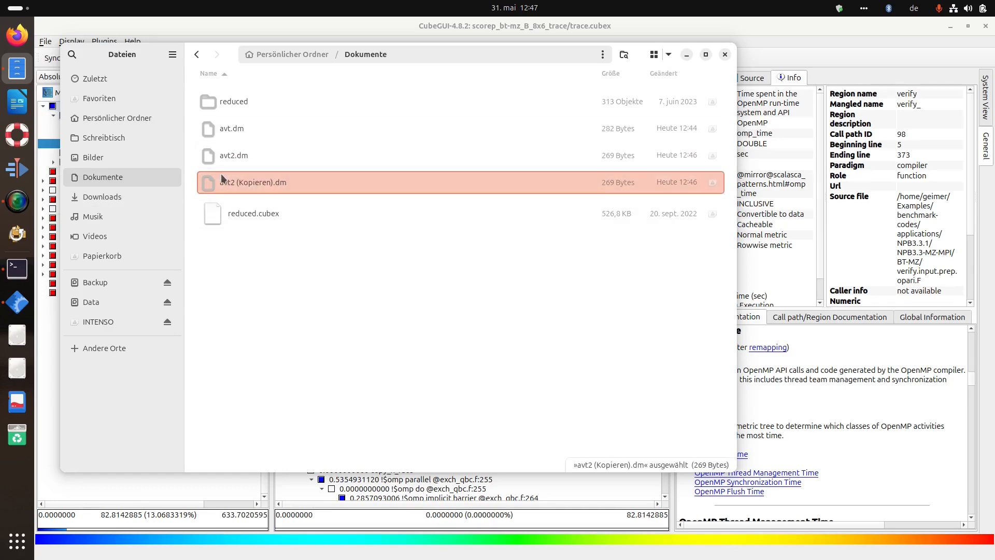
- Rename the copied definition file as avt3.dm
{"action": "key", "text": "F2"}
{"action": "key", "text": "Right"}
{"action": "key", "text": "BackSpace"}
{"action": "key", "text": "BackSpace"}
{"action": "key", "text": "BackSpace"}
{"action": "key", "text": "BackSpace"}
{"action": "key", "text": "BackSpace"}
{"action": "key", "text": "BackSpace"}
{"action": "key", "text": "BackSpace"}
{"action": "key", "text": "BackSpace"}
{"action": "key", "text": "BackSpace"}
{"action": "key", "text": "BackSpace"}
{"action": "key", "text": "BackSpace"}
{"action": "key", "text": "BackSpace"}
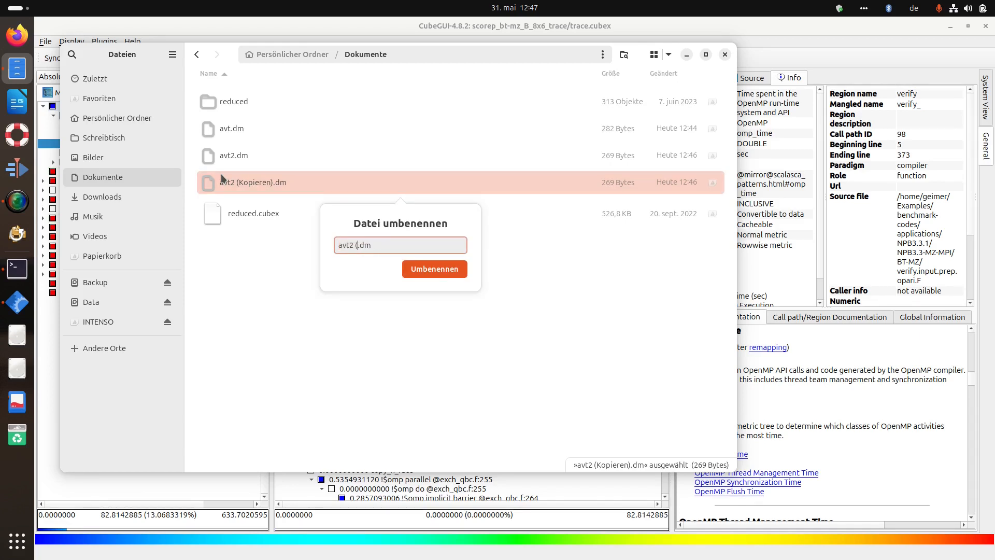
{"action": "type", "text": "3"}
{"action": "key", "text": "Return"}
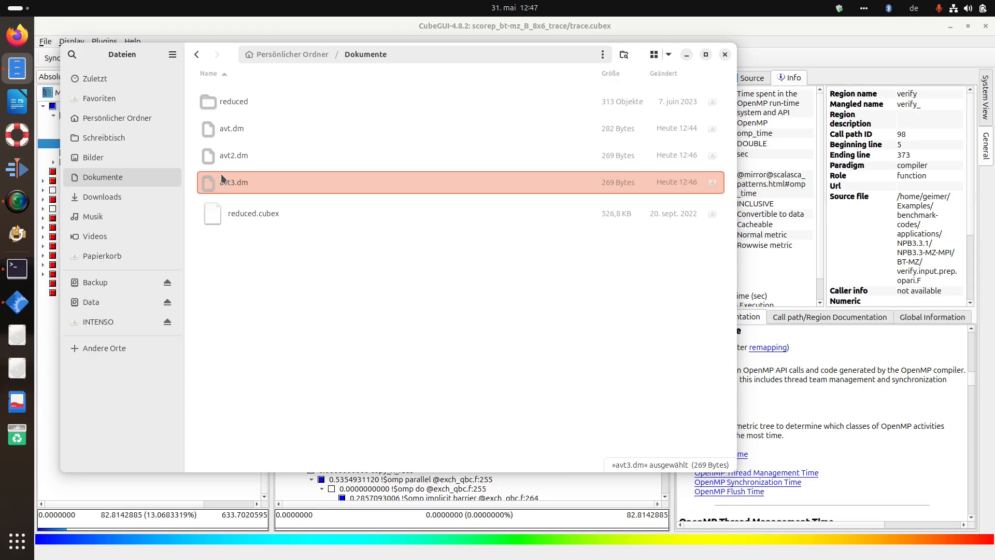
- Open avt3.dm in the text editor and change its unique name to avg_visit_omp_time
{"action": "right_click", "coordinate": [242, 186]}
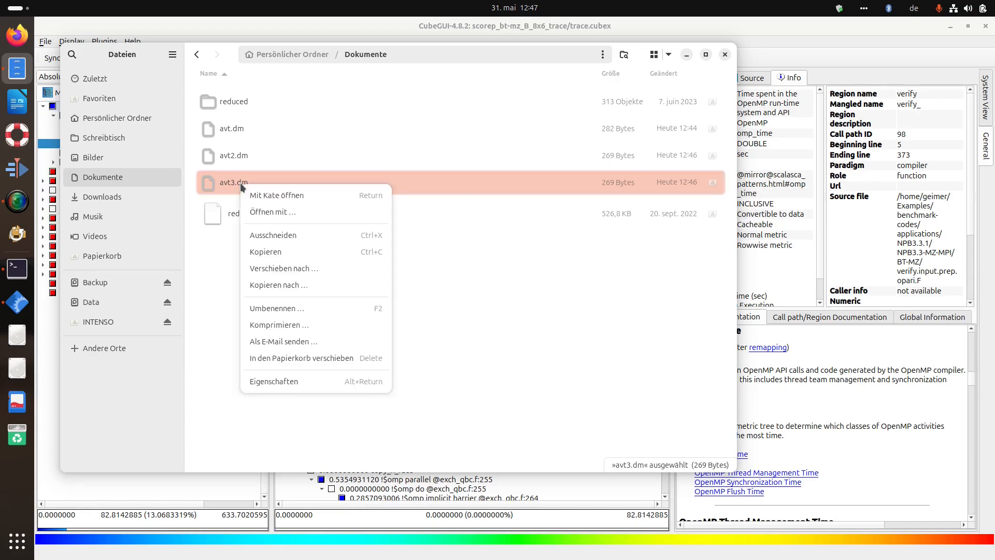
{"action": "left_click", "coordinate": [283, 212]}
{"action": "double_click", "coordinate": [320, 266]}
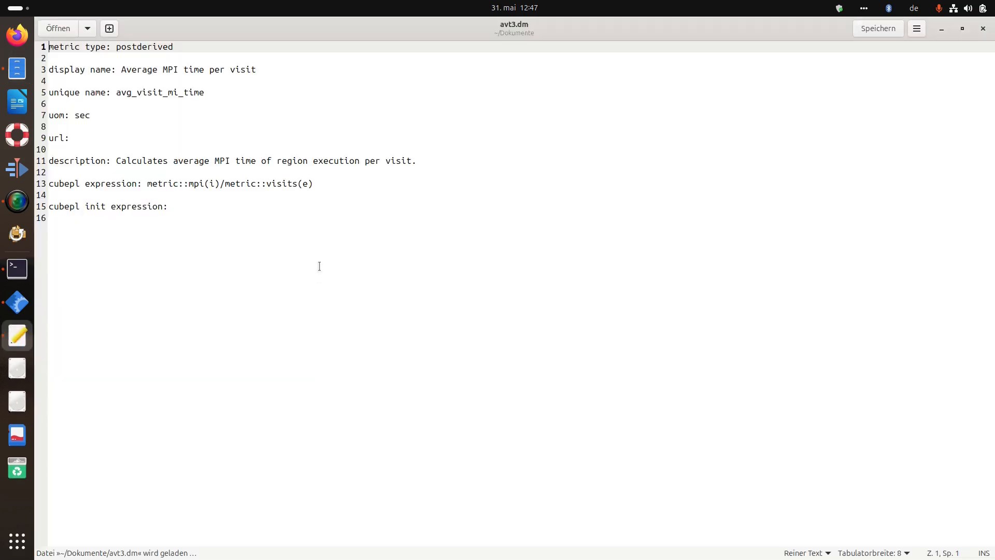
{"action": "double_click", "coordinate": [172, 92]}
{"action": "type", "text": "omp"}
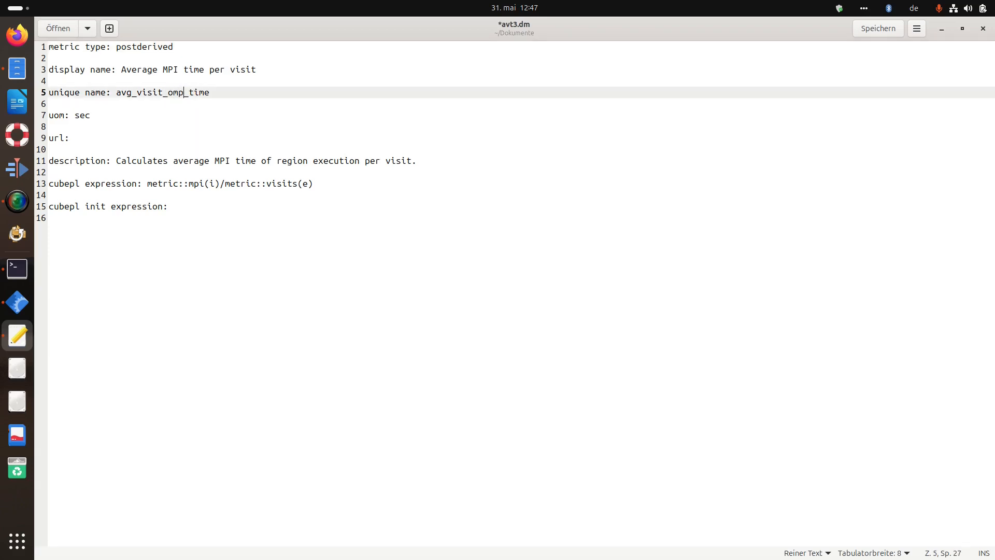
- Replace MPI with OpenMP in the display name and in the description of the metric definition
{"action": "double_click", "coordinate": [172, 70]}
{"action": "type", "text": "Open MP"}
{"action": "key", "text": "Left"}
{"action": "key", "text": "Left"}
{"action": "key", "text": "BackSpace"}
{"action": "key", "text": "Right"}
{"action": "key", "text": "Right"}
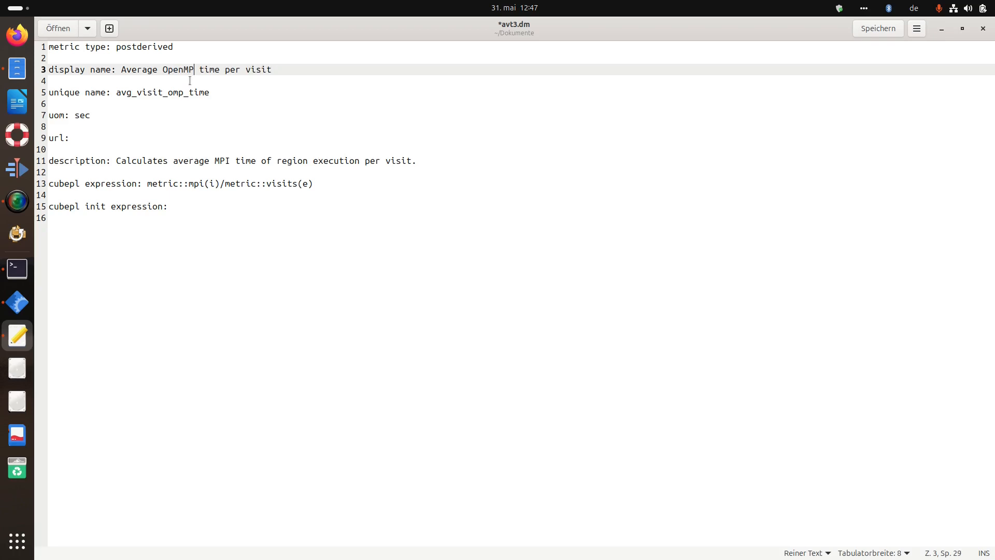
{"action": "double_click", "coordinate": [227, 162]}
{"action": "type", "text": "Open"}
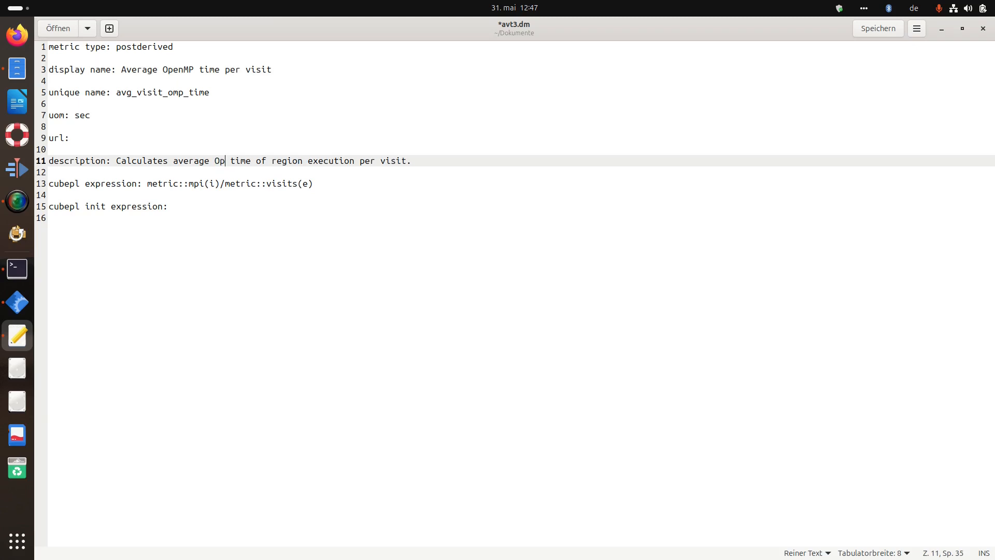
{"action": "type", "text": "MP"}
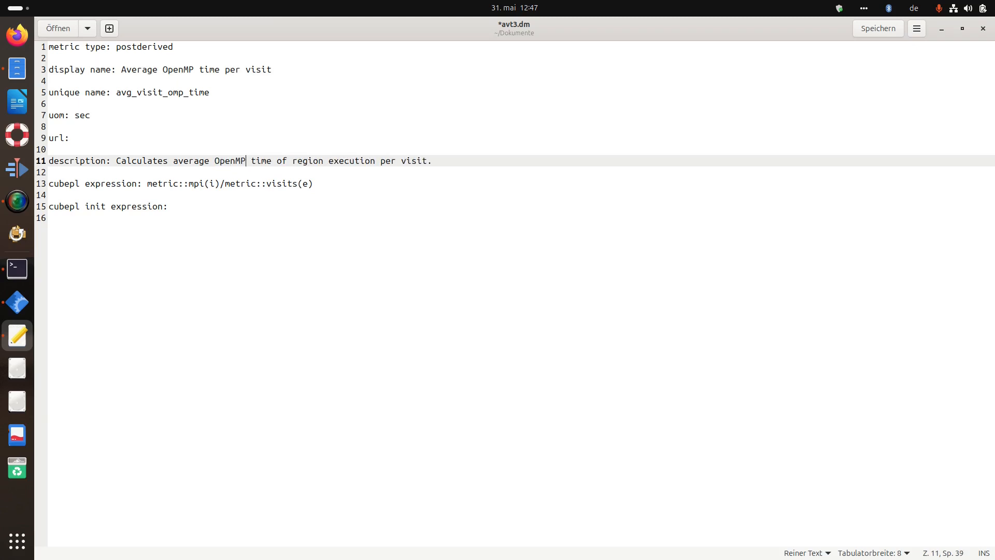
- Set the cubepl expression to metric::omp_time(i)/metric::visits(e), then save and close avt3.dm
{"action": "double_click", "coordinate": [191, 183]}
{"action": "type", "text": "omp_time"}
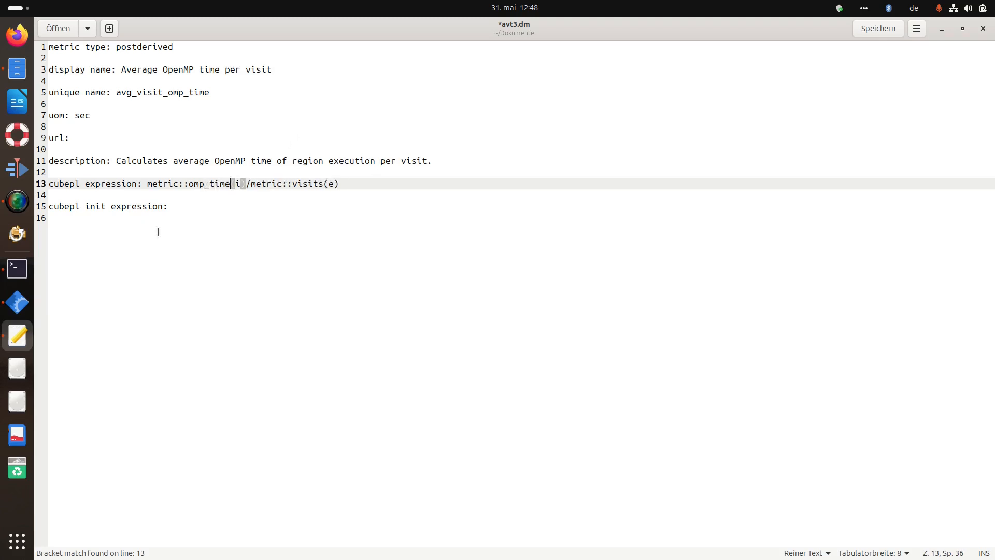
{"action": "left_click", "coordinate": [214, 219]}
{"action": "key", "text": "ctrl+s"}
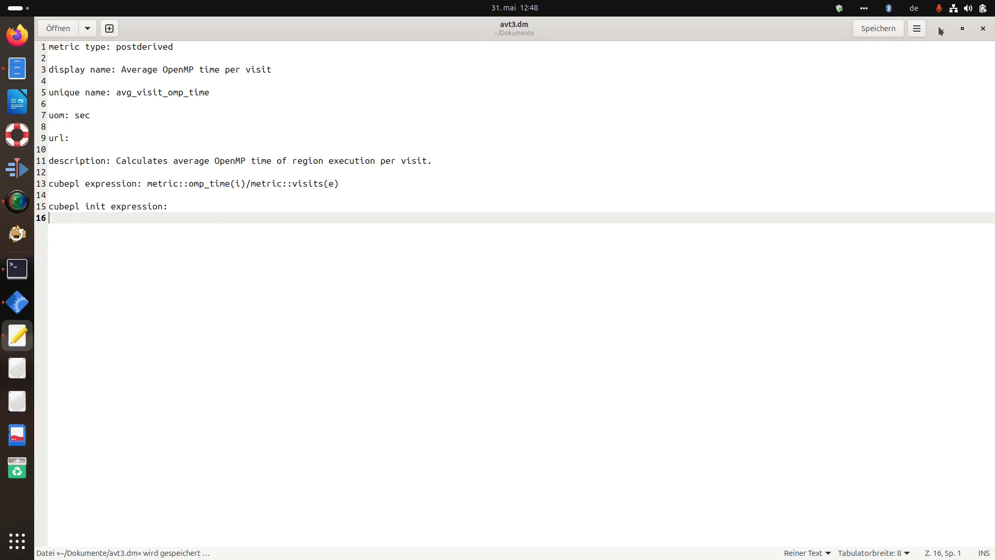
{"action": "left_click", "coordinate": [984, 29]}
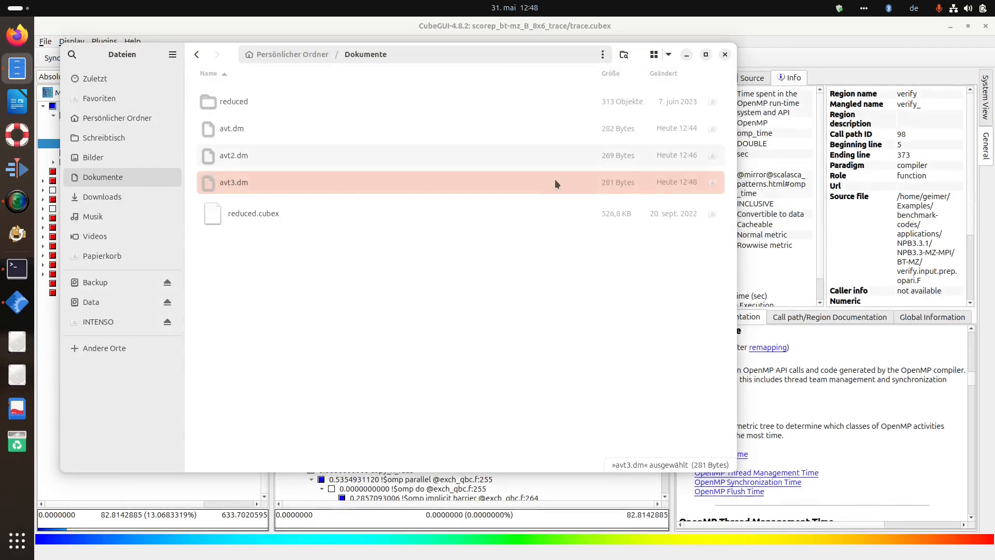
- Reopen avt3.dm in the text editor, copy the whole definition to the clipboard, and return to Cube
{"action": "right_click", "coordinate": [284, 184]}
{"action": "left_click", "coordinate": [291, 207]}
{"action": "double_click", "coordinate": [346, 269]}
{"action": "left_click_drag", "start_coordinate": [296, 344], "coordinate": [49, 46]}
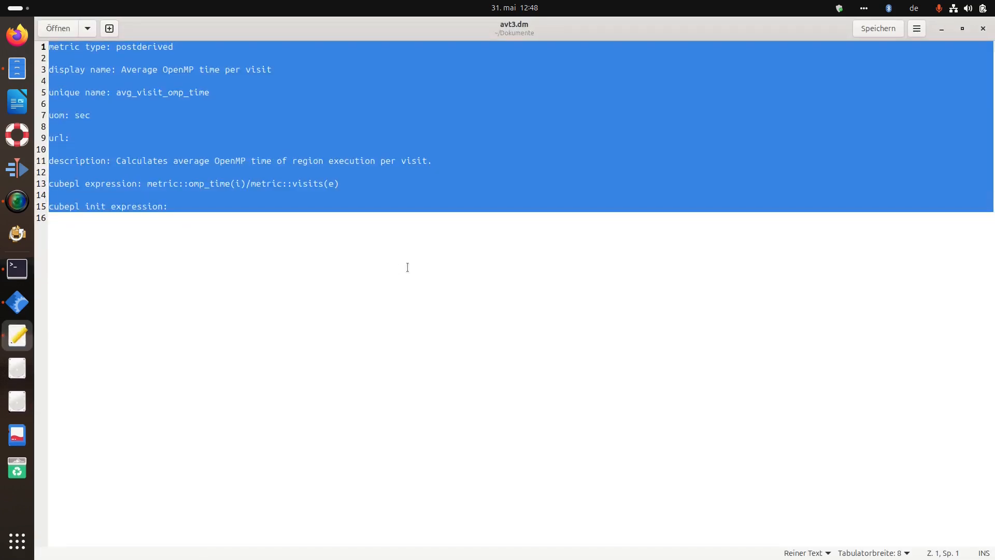
{"action": "left_click", "coordinate": [942, 30]}
{"action": "left_click", "coordinate": [819, 29]}
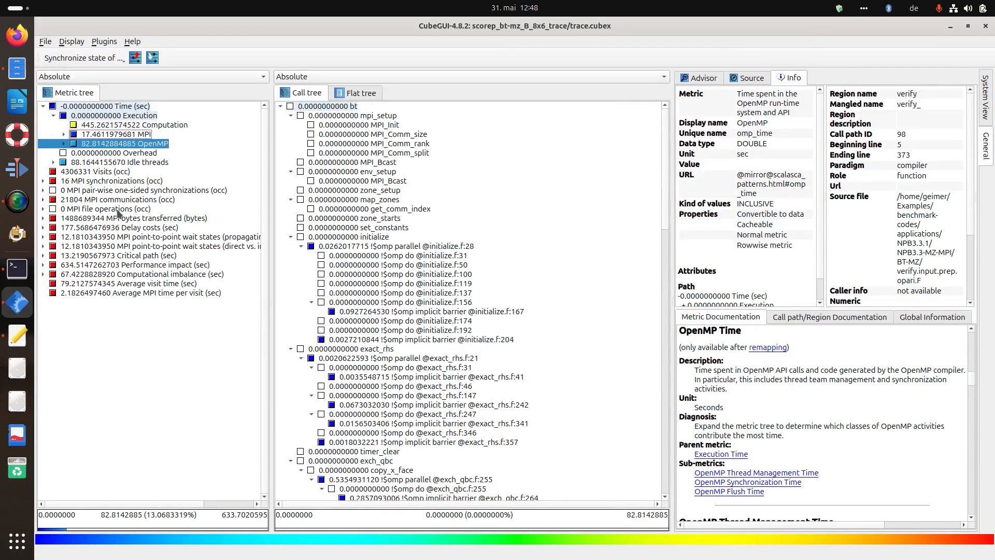
- Start a new root metric and fill in its definition from the clipboard contents
{"action": "right_click", "coordinate": [103, 326]}
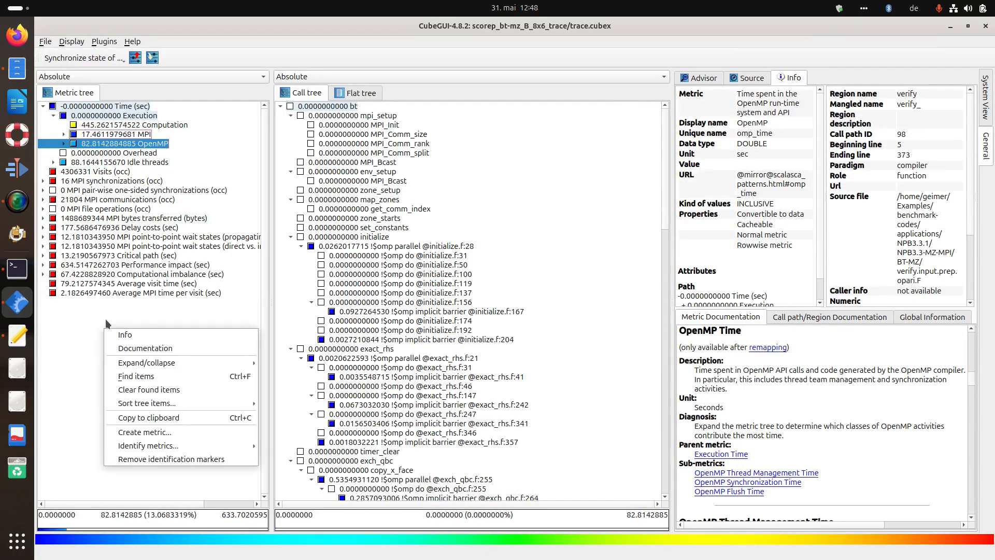
{"action": "left_click", "coordinate": [147, 433]}
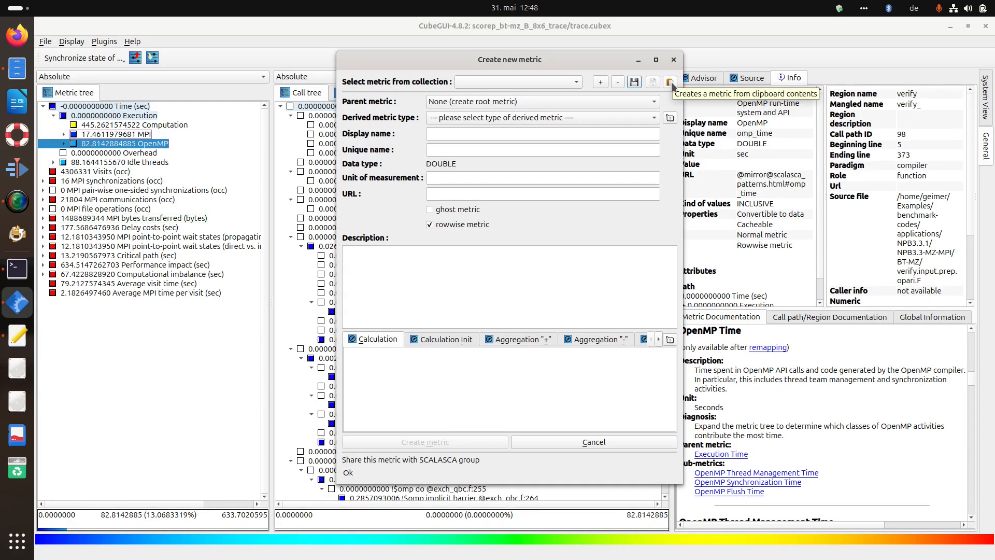
{"action": "left_click", "coordinate": [670, 83]}
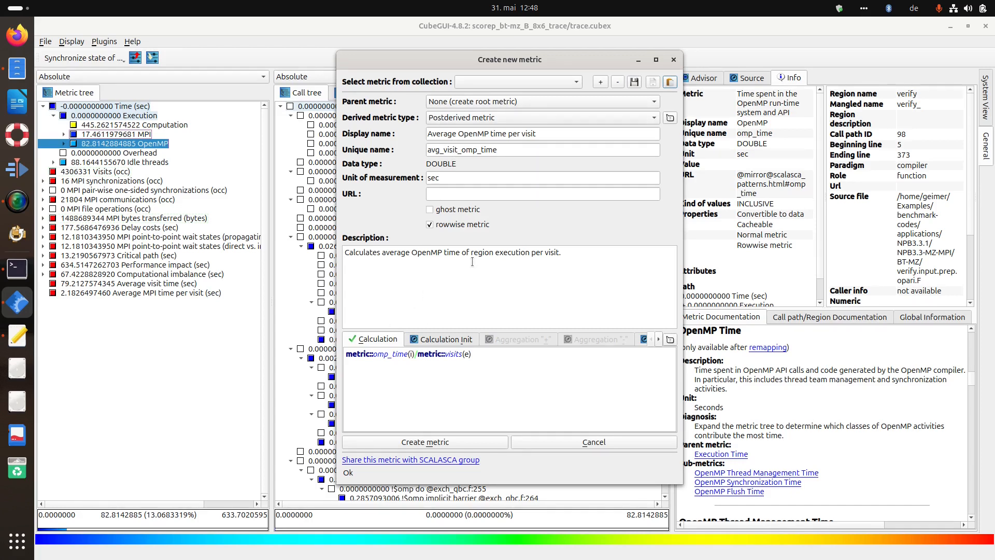
- Add Average OpenMP time per visit to the metric collection, check its entry there, and create the metric
{"action": "left_click", "coordinate": [601, 84]}
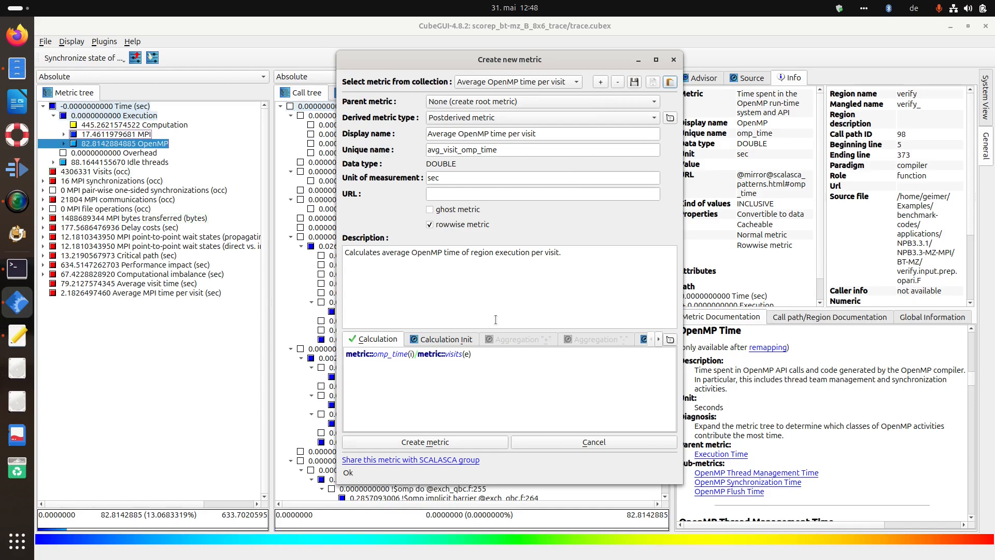
{"action": "left_click", "coordinate": [528, 84]}
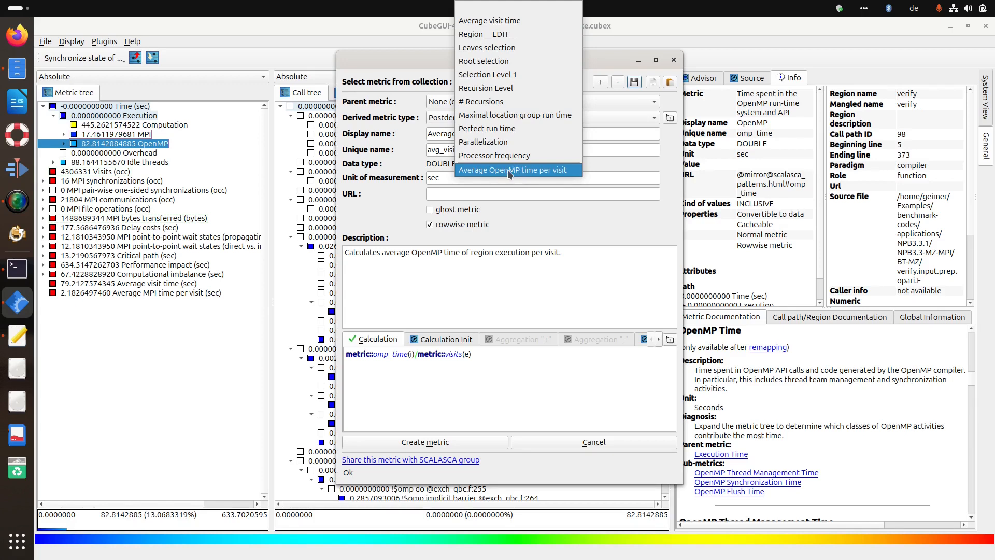
{"action": "left_click", "coordinate": [671, 164]}
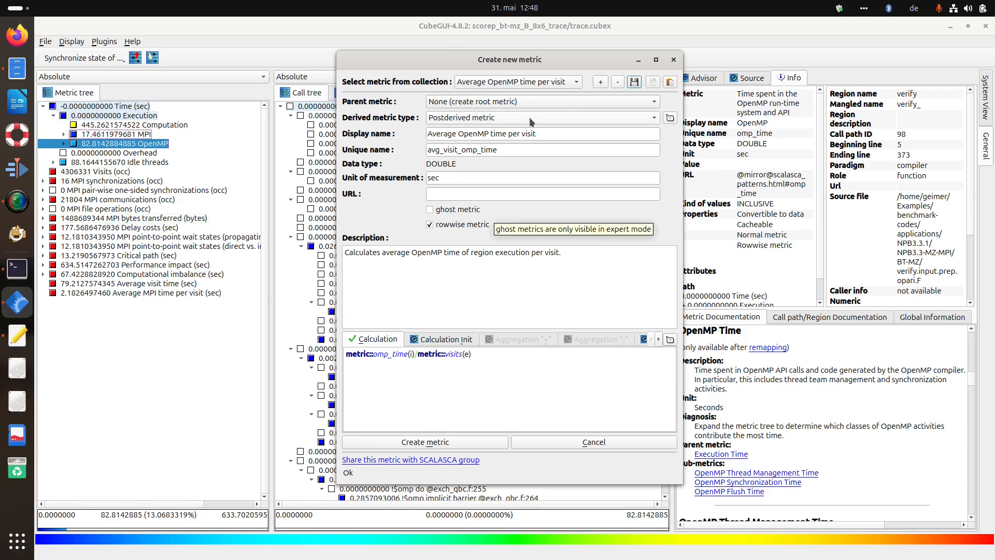
{"action": "left_click", "coordinate": [416, 442]}
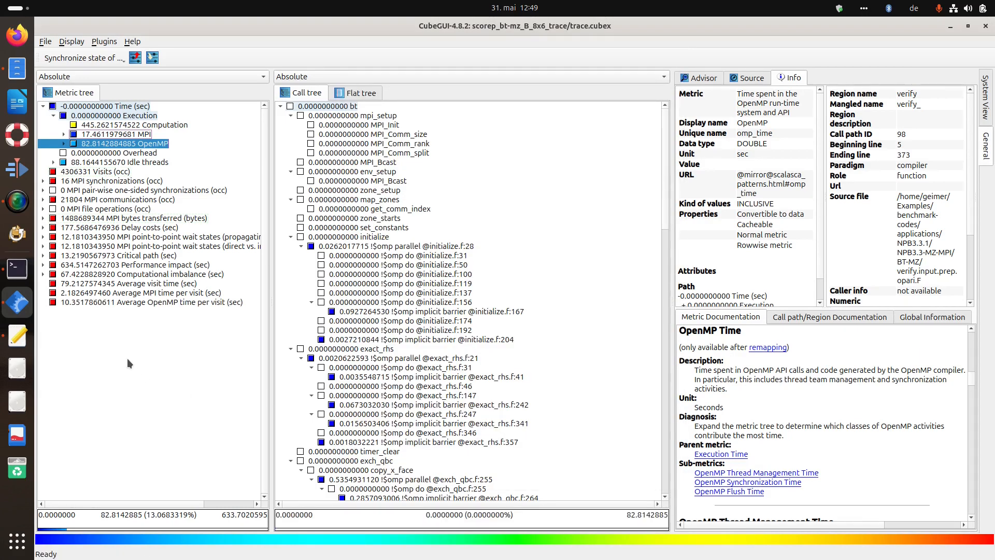
- Examine the Average OpenMP time per visit values across the call tree
{"action": "left_click", "coordinate": [112, 303]}
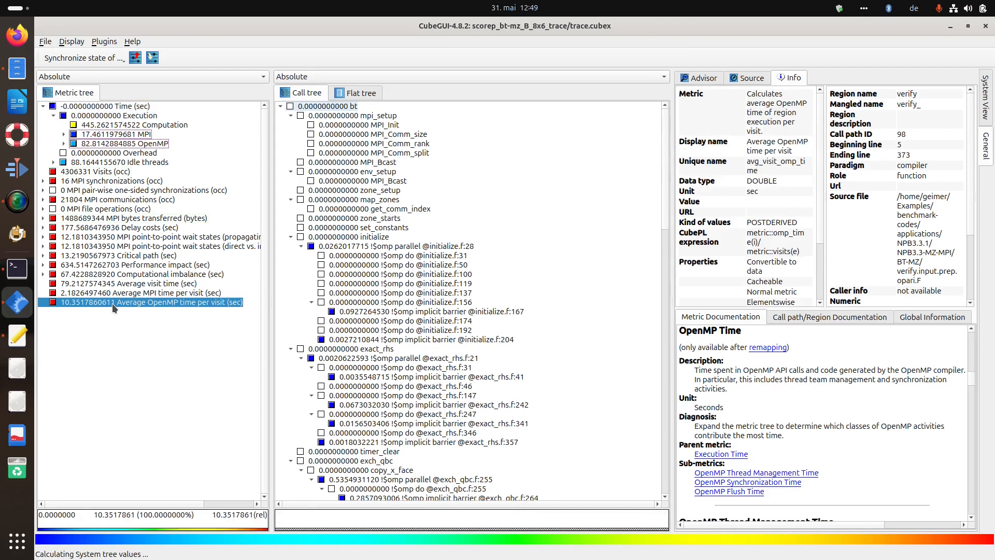
{"action": "scroll", "coordinate": [379, 311], "scroll_direction": "down", "scroll_amount": 15}
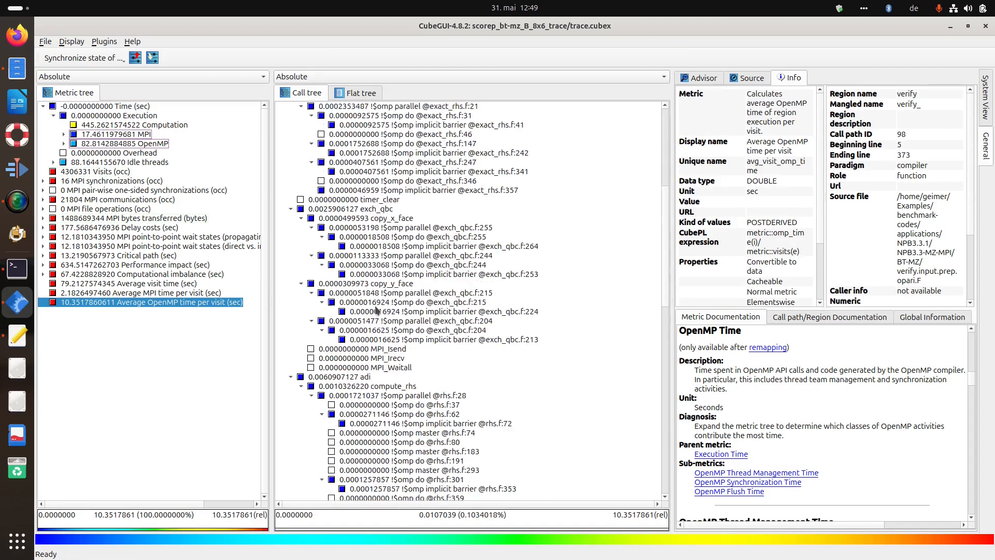
{"action": "scroll", "coordinate": [378, 317], "scroll_direction": "up", "scroll_amount": 10}
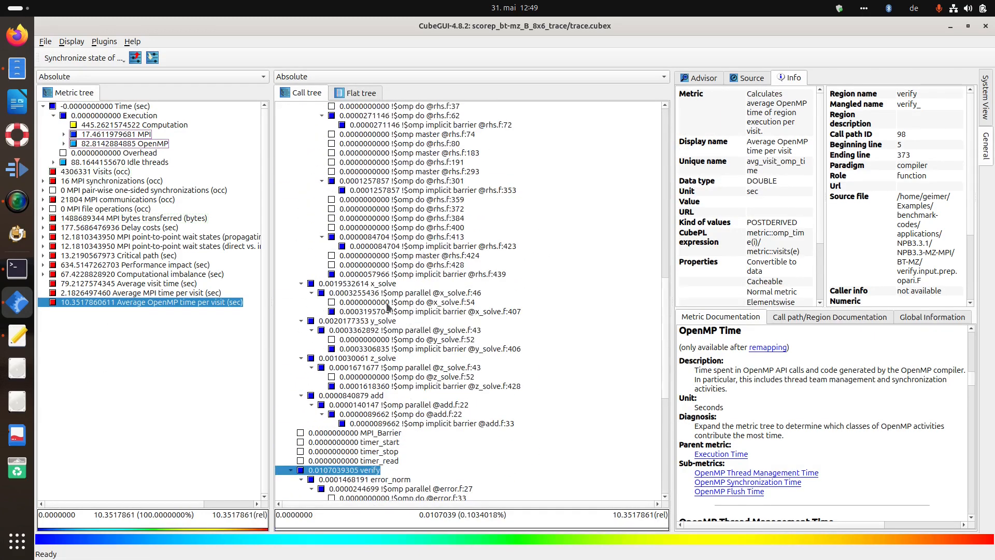
{"action": "scroll", "coordinate": [381, 309], "scroll_direction": "up", "scroll_amount": 6}
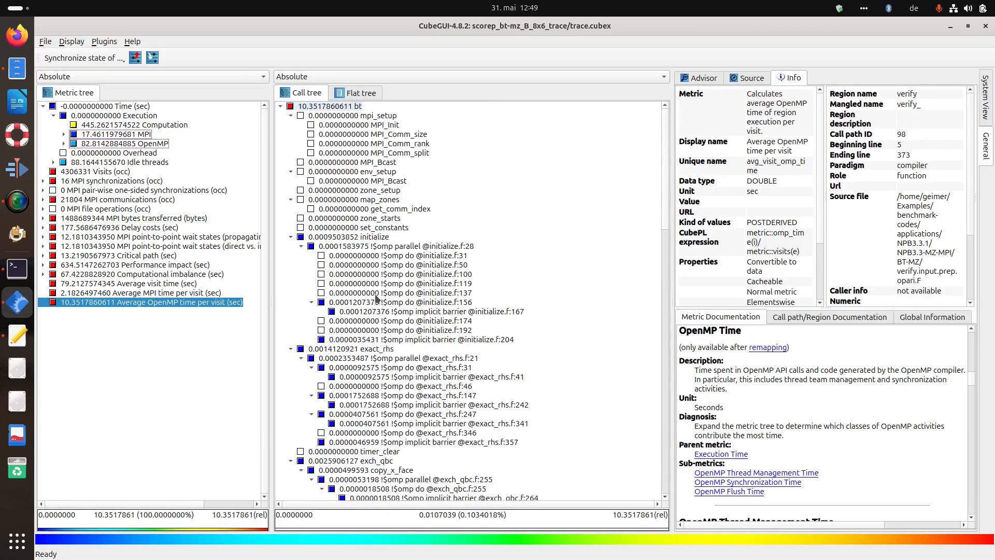
- Close Cube, relaunch it from the terminal with ./cube, and reopen scorep_bt-mz_B_8x6_trace/trace.cubex
{"action": "left_click", "coordinate": [988, 27]}
{"action": "left_click", "coordinate": [427, 517]}
{"action": "type", "text": "./cube"}
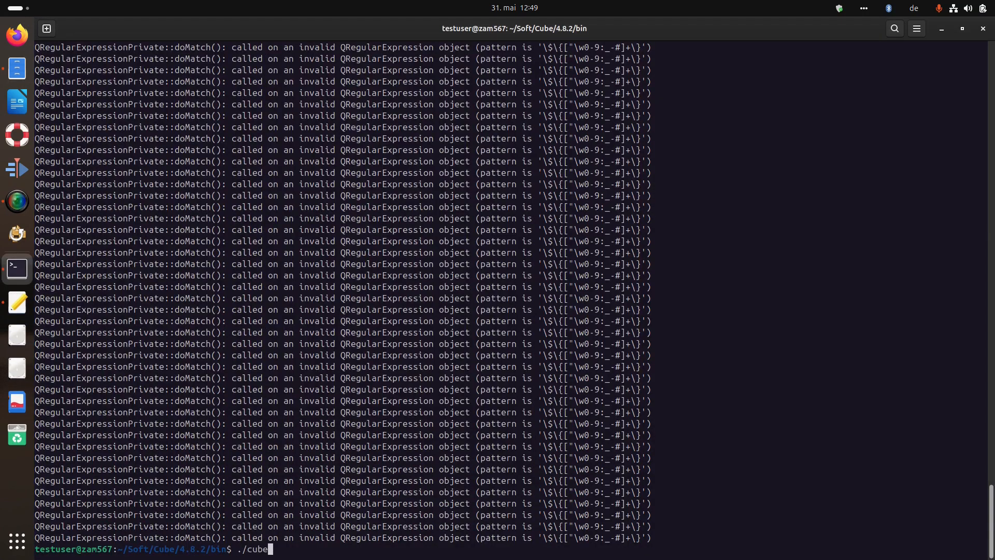
{"action": "key", "text": "Return"}
{"action": "left_click", "coordinate": [598, 233]}
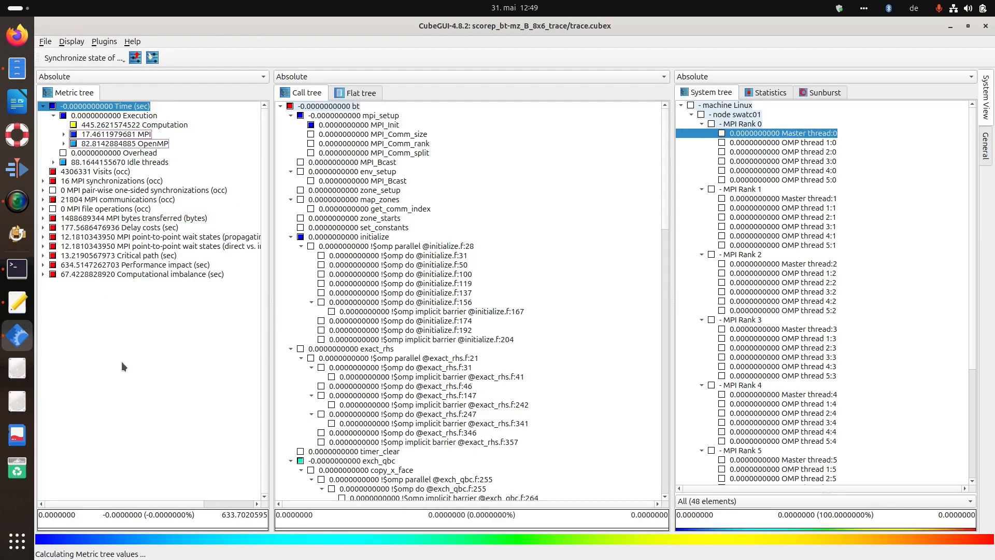
- Create a new root metric from the collection entry Average OpenMP time per visit
{"action": "right_click", "coordinate": [77, 332]}
{"action": "left_click", "coordinate": [118, 433]}
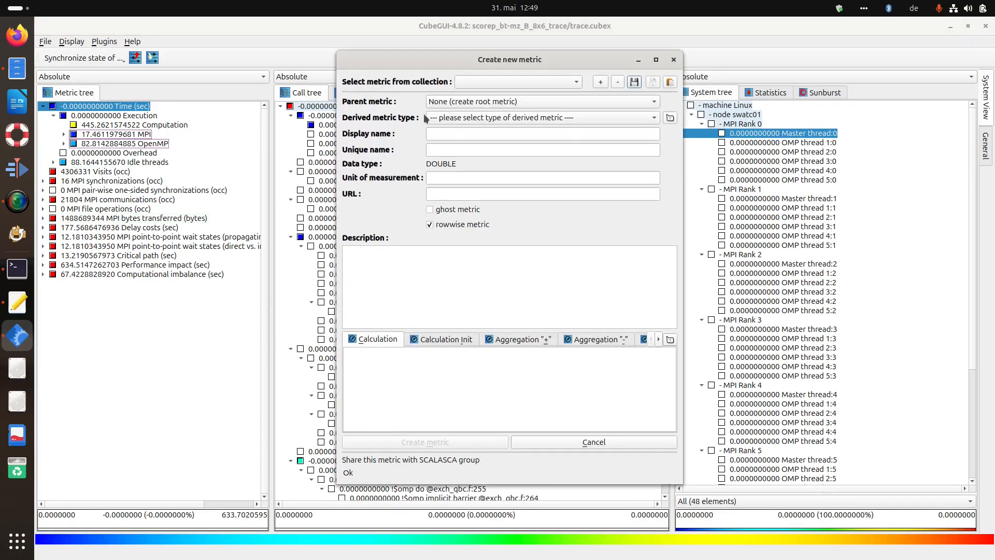
{"action": "left_click", "coordinate": [489, 82]}
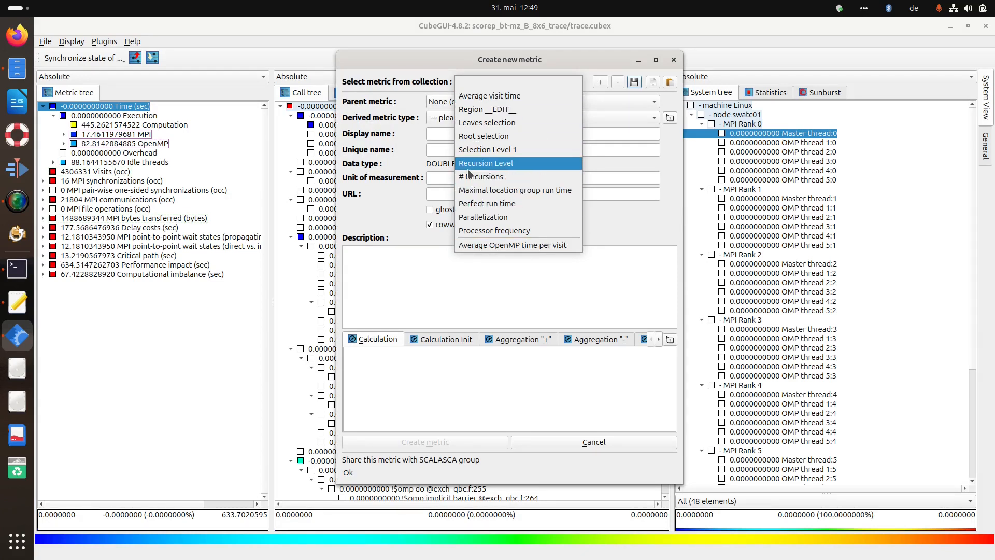
{"action": "left_click", "coordinate": [489, 246]}
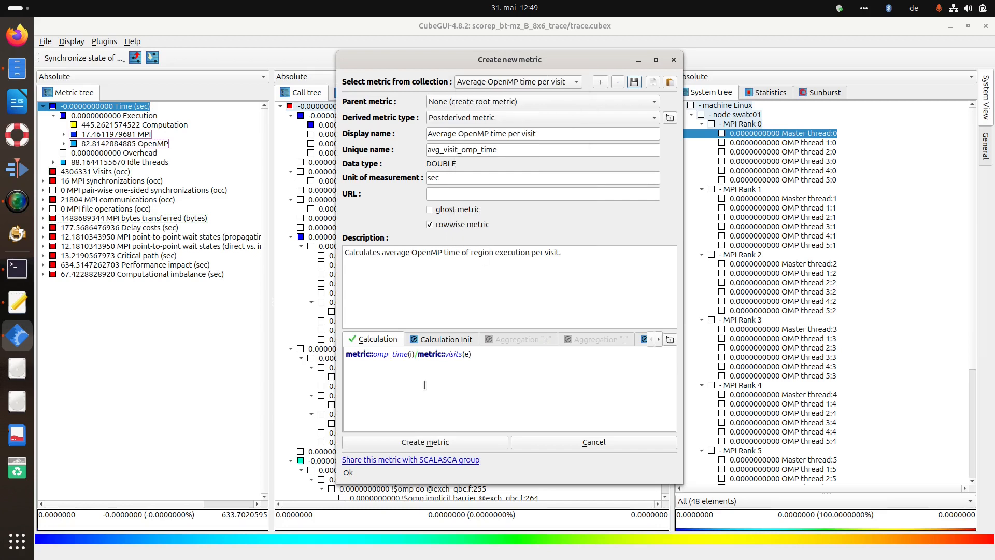
{"action": "left_click", "coordinate": [412, 444]}
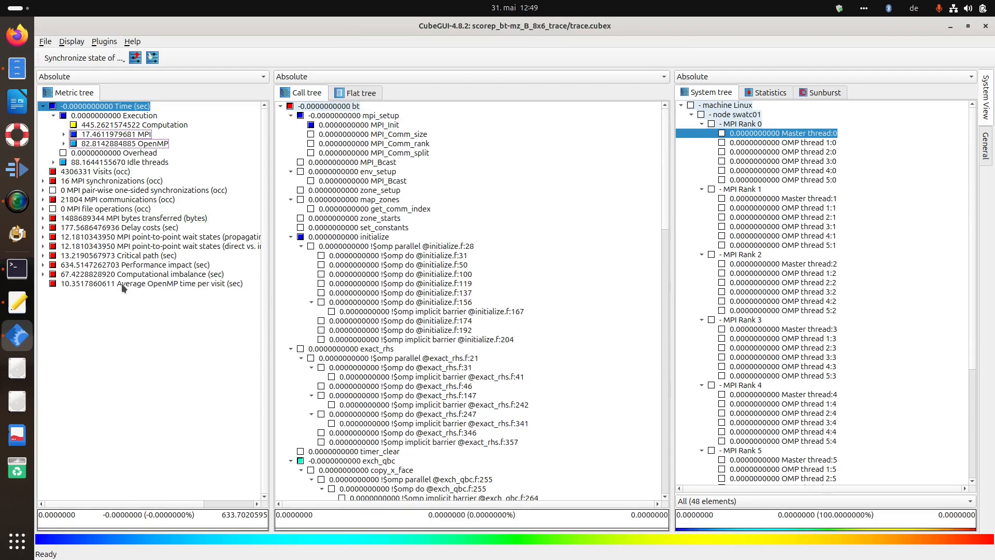
- Show the call tree values of Average OpenMP time per visit and review the metric's editing and removal options
{"action": "left_click", "coordinate": [135, 285]}
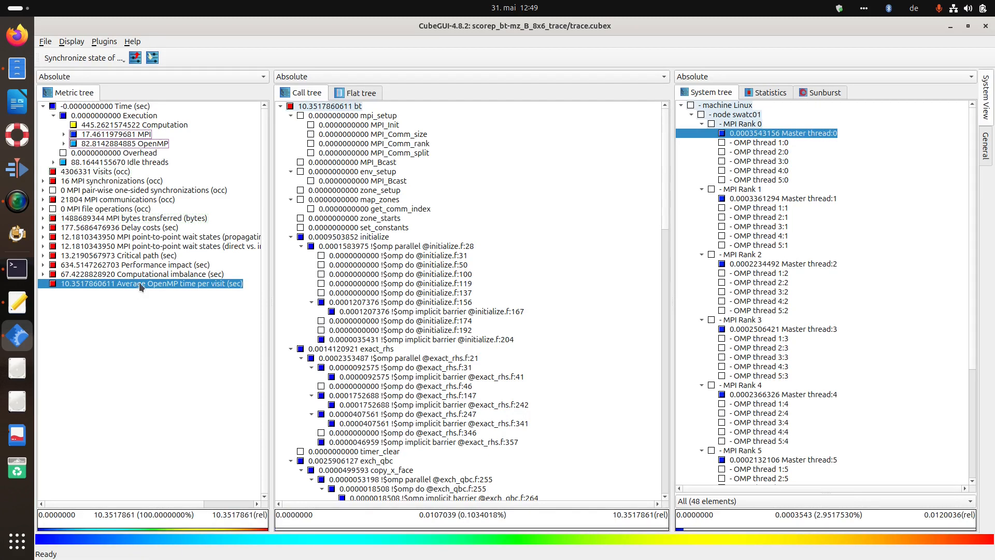
{"action": "right_click", "coordinate": [139, 285]}
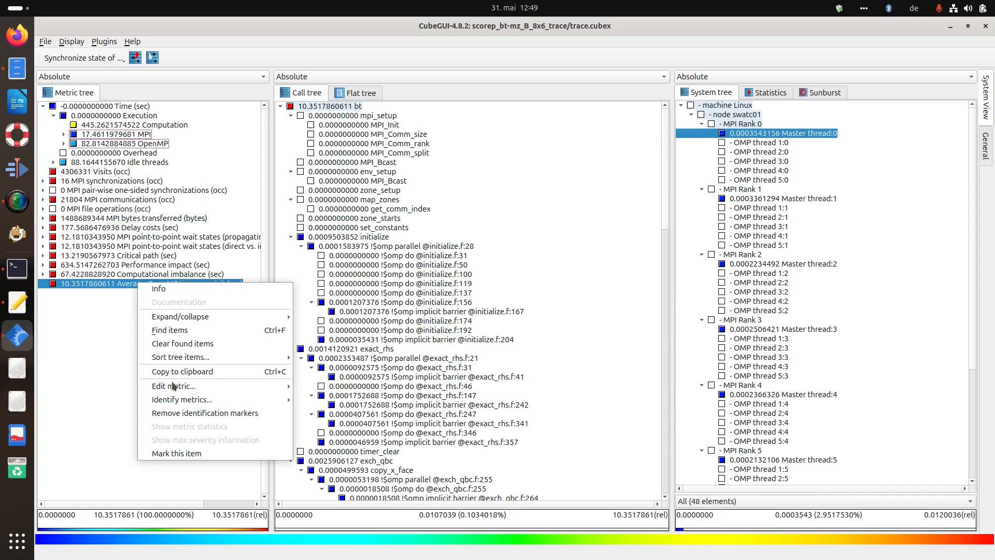
{"action": "mouse_move", "coordinate": [176, 388]}
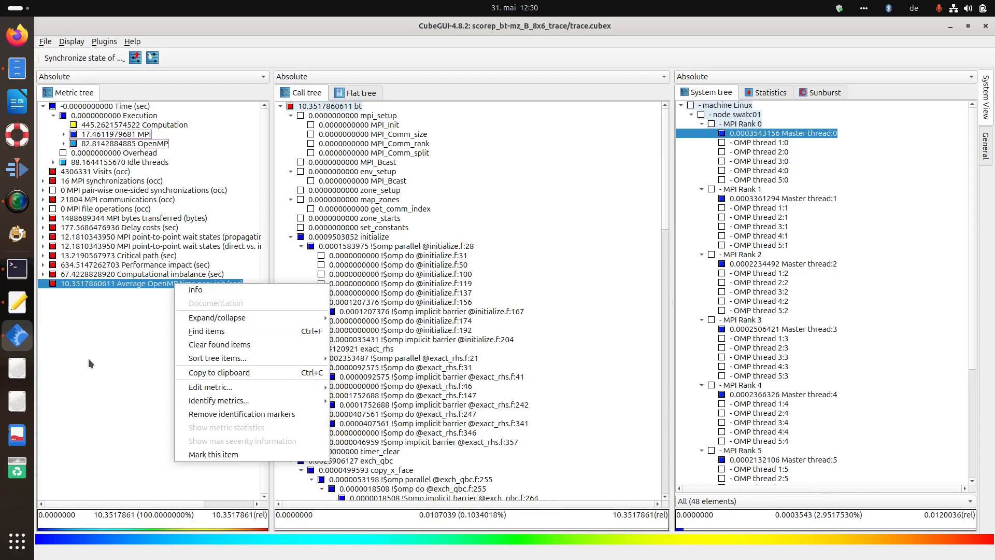
{"action": "mouse_move", "coordinate": [218, 392]}
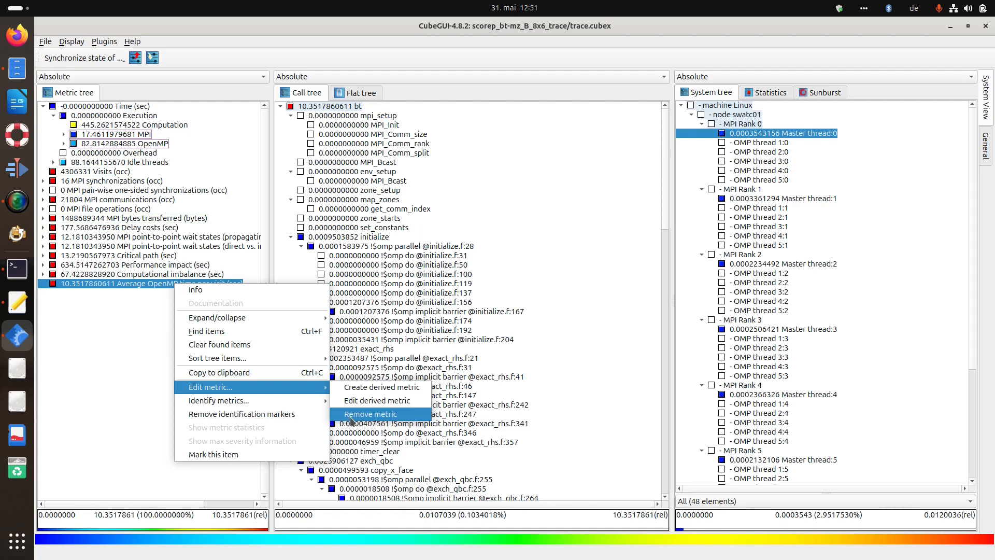
{"action": "left_click", "coordinate": [93, 334]}
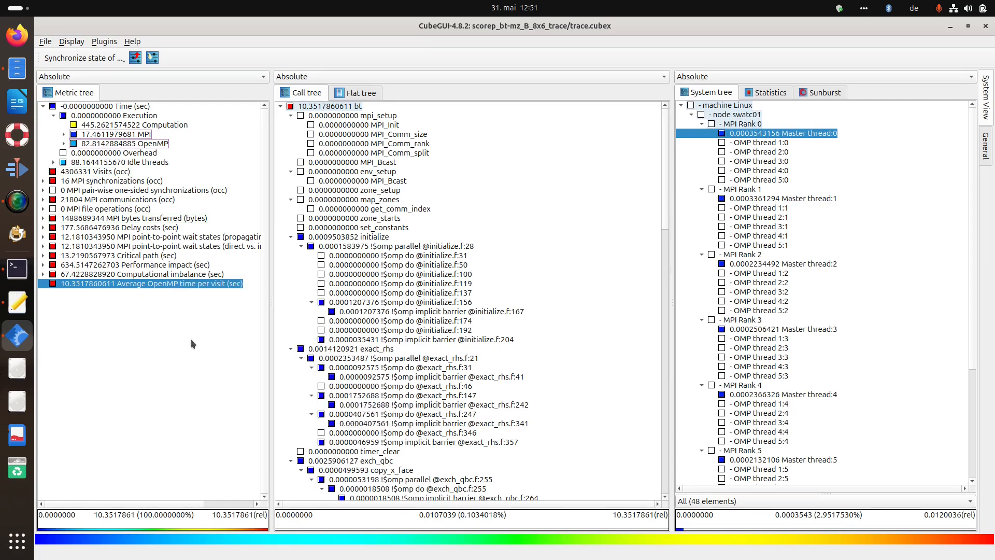